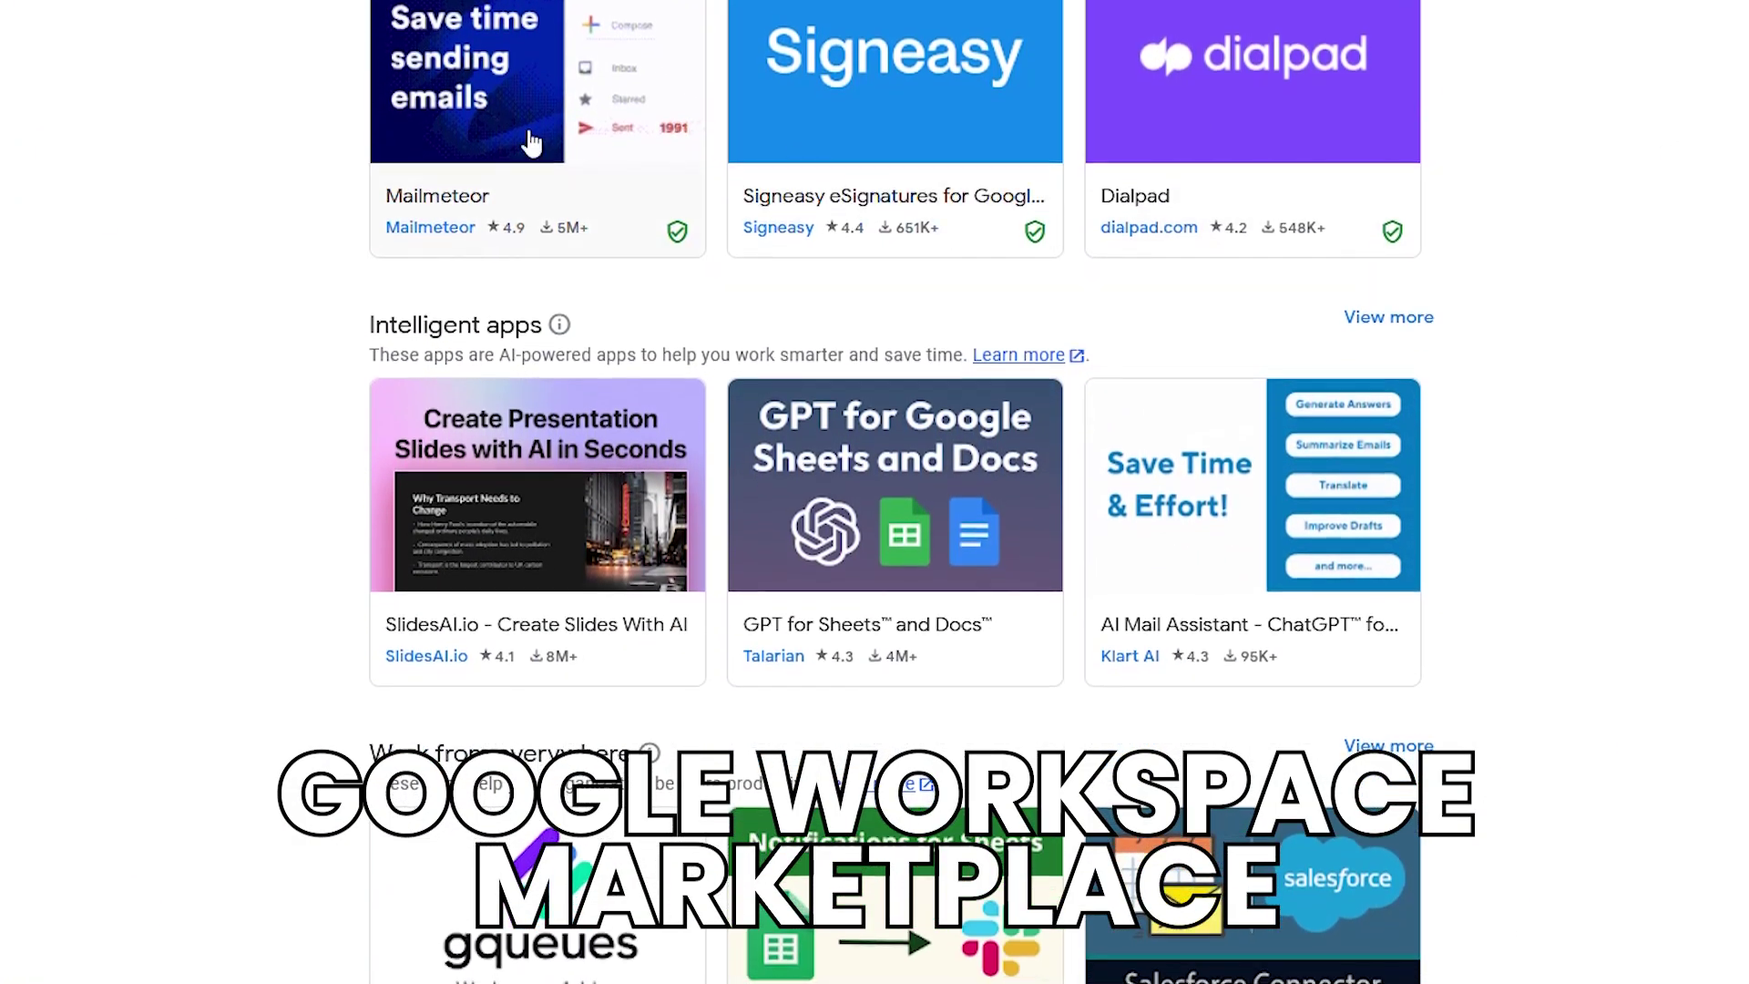
{"action": "scroll", "coordinate": [97, 86], "scroll_direction": "down", "scroll_amount": 10}
{"action": "scroll", "coordinate": [100, 73], "scroll_direction": "down", "scroll_amount": 1}
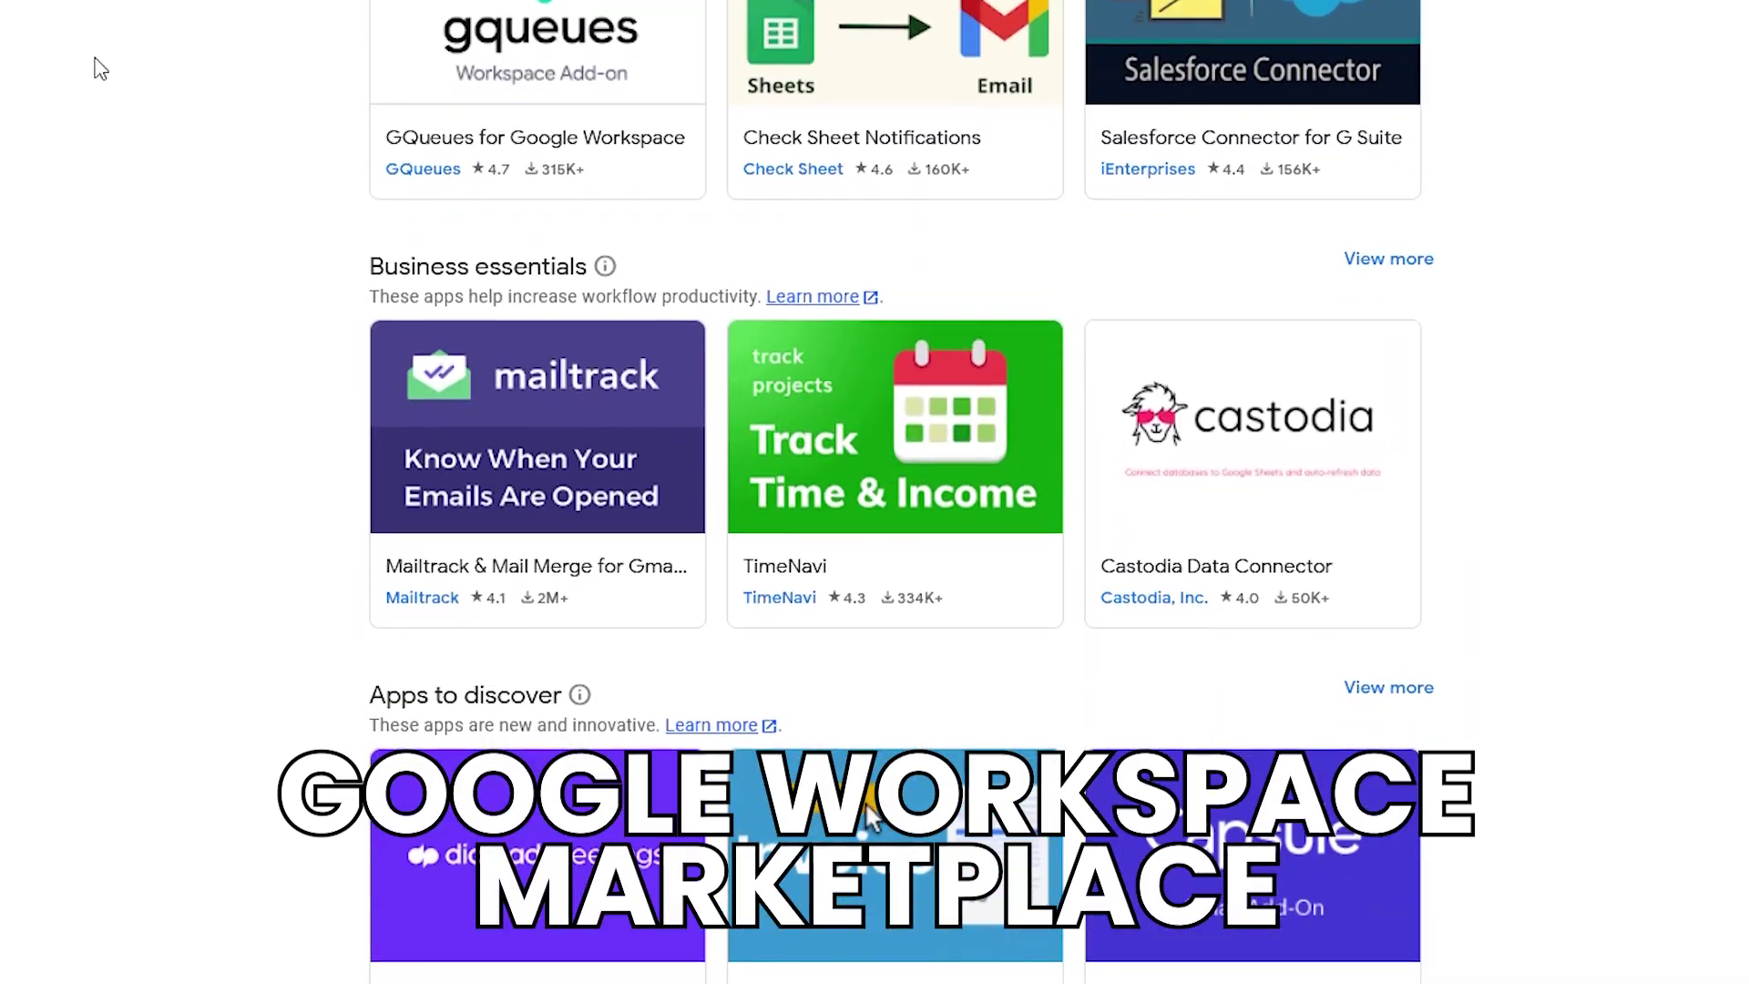
{"action": "scroll", "coordinate": [100, 56], "scroll_direction": "down", "scroll_amount": 10}
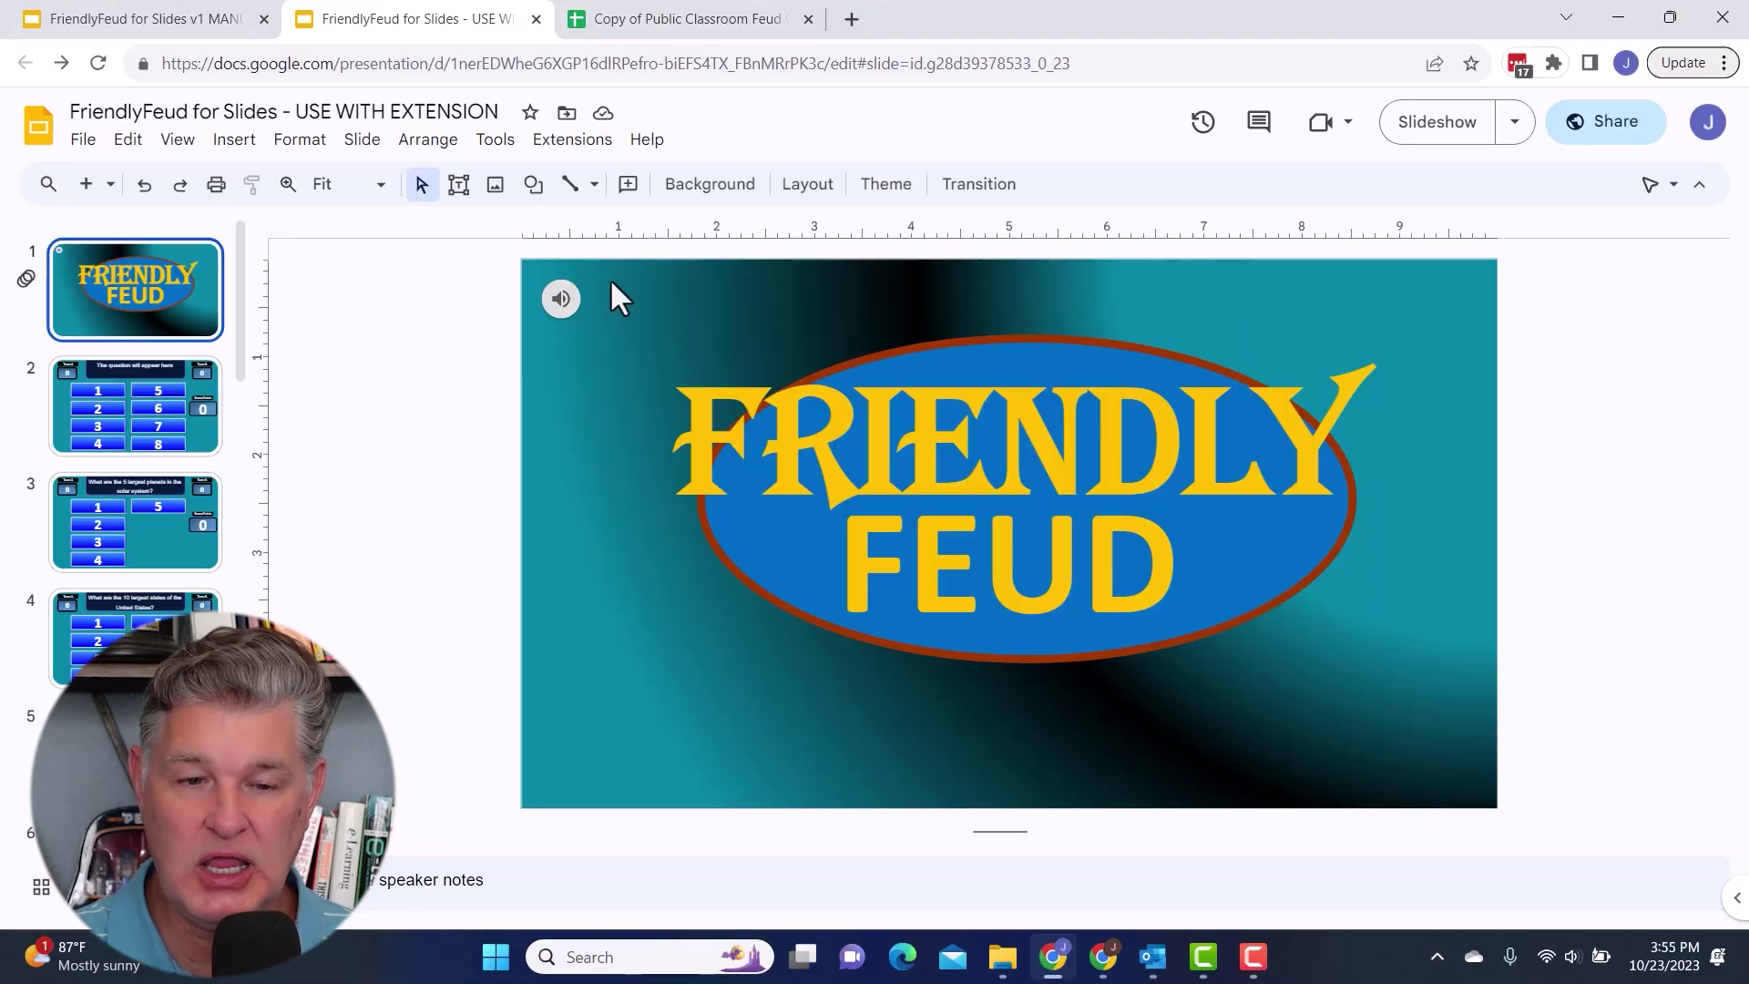
- Play the title slide's intro audio, then go to slide 3's five-largest-planets question
{"action": "left_click", "coordinate": [561, 299]}
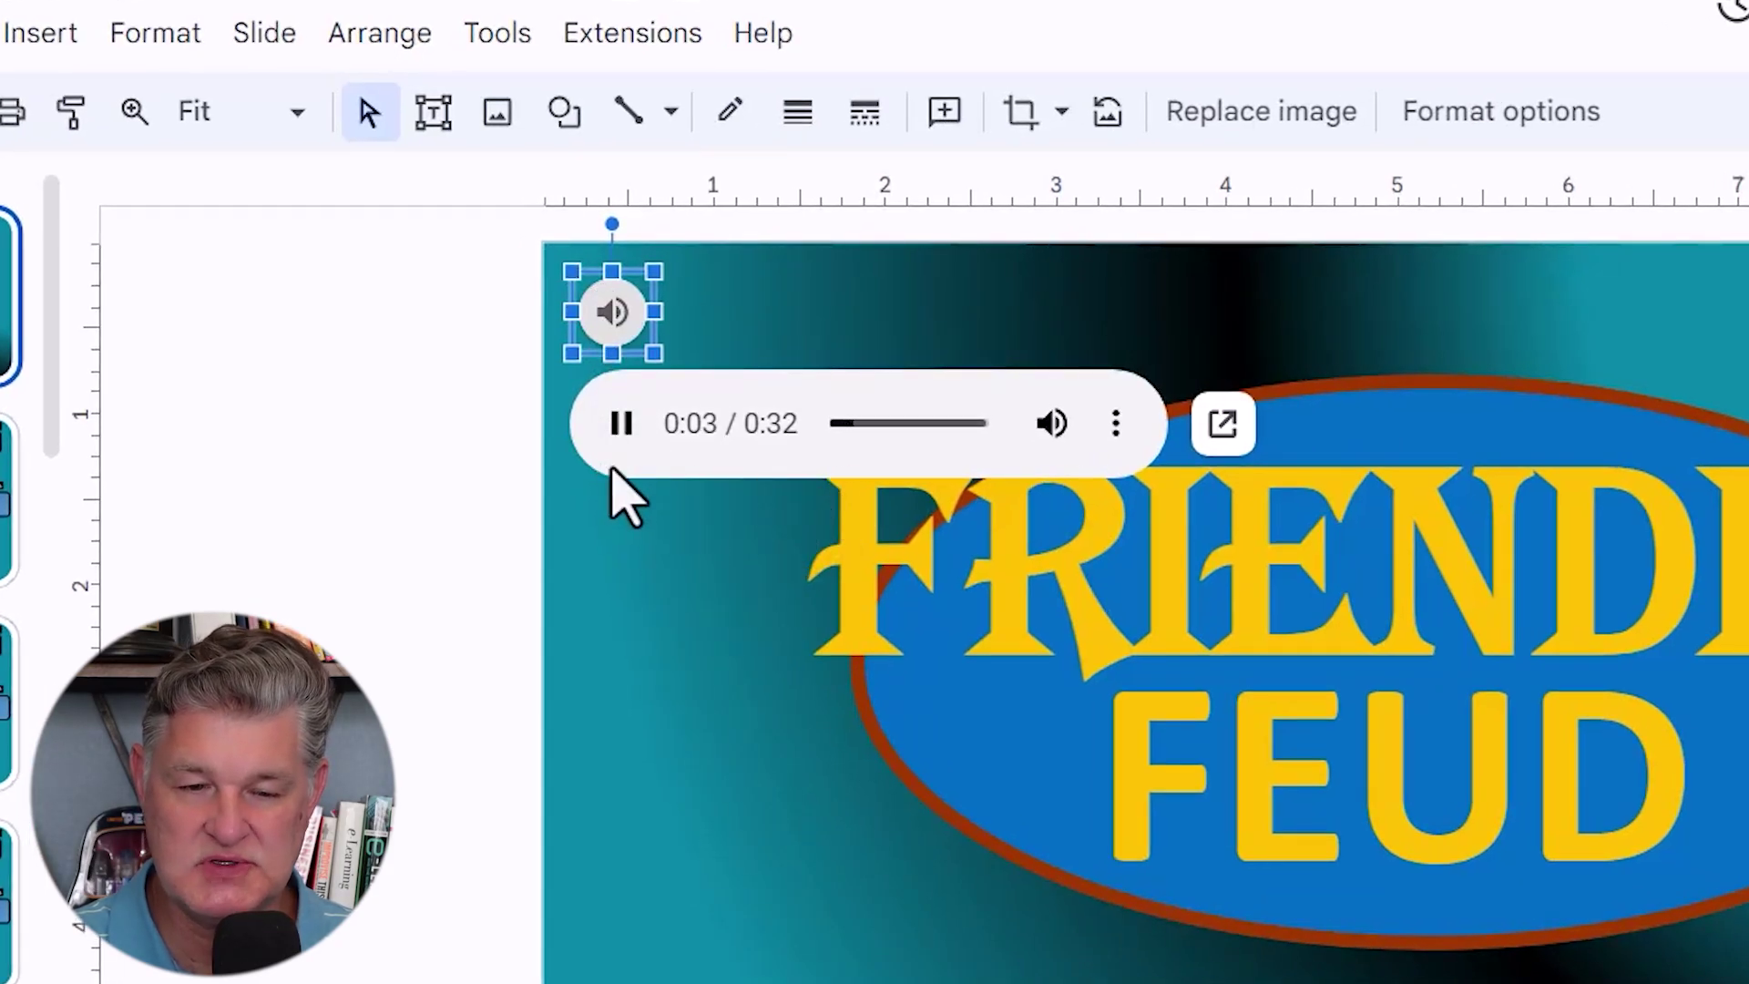
{"action": "left_click", "coordinate": [138, 521]}
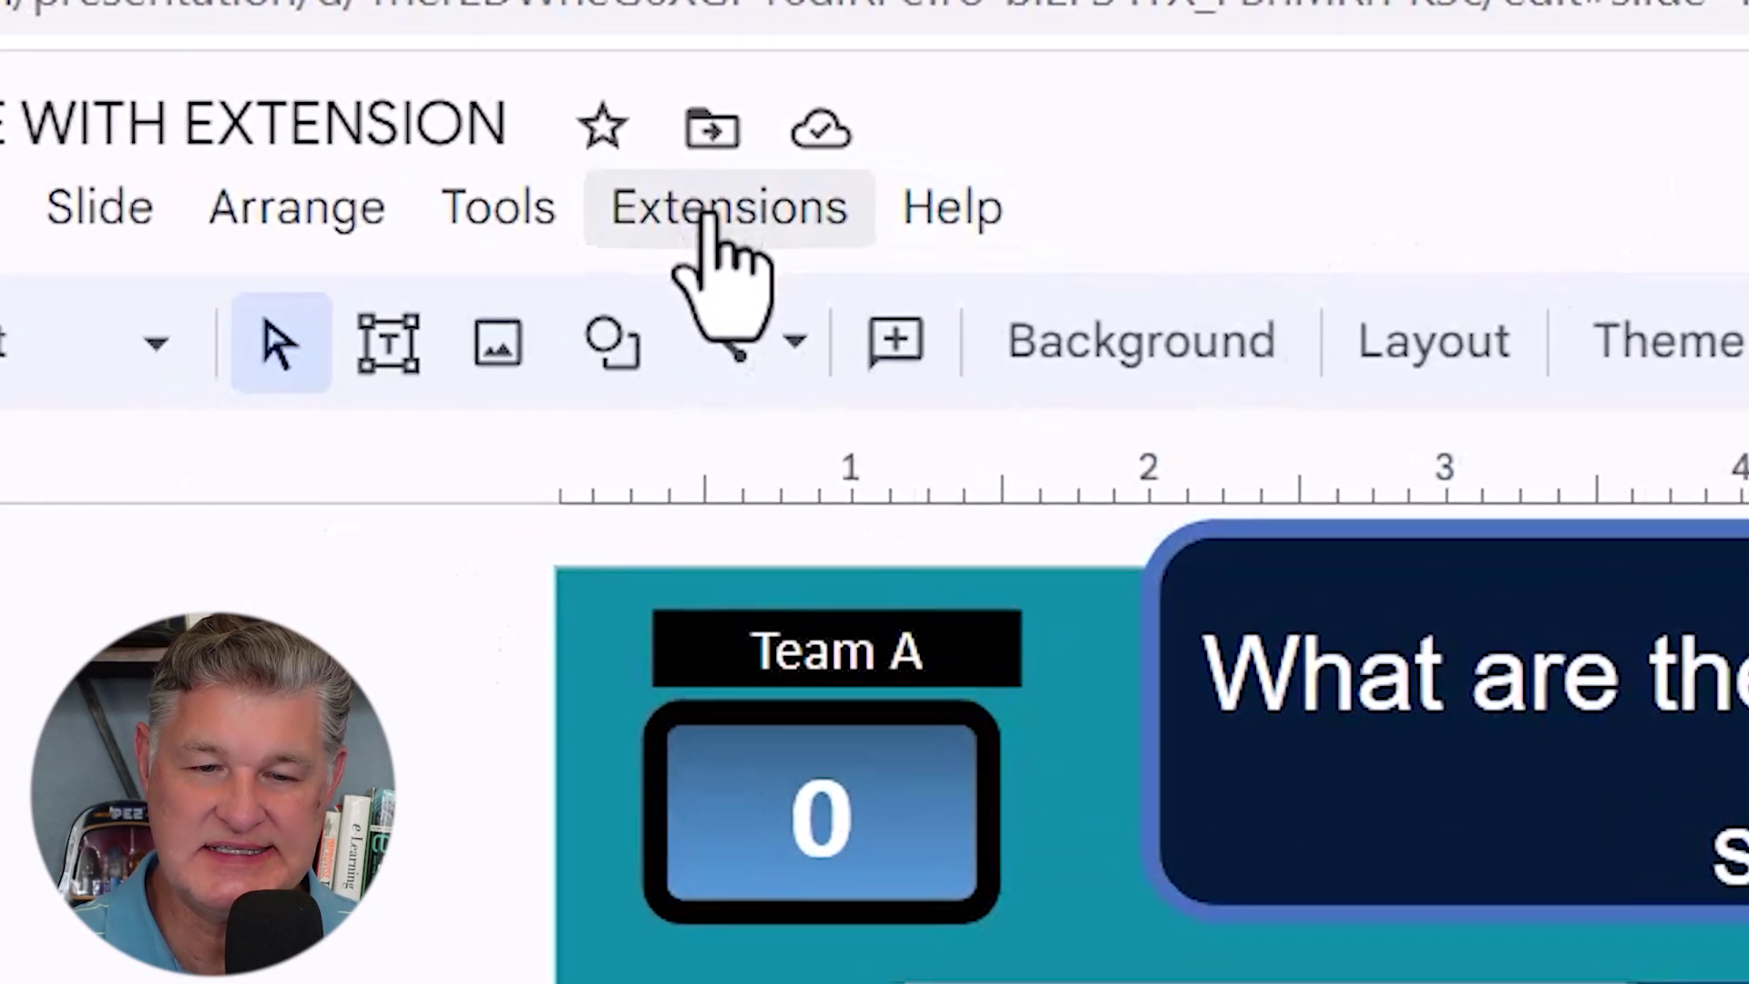
- Start Play Classroom Feud from the Extensions menu and reveal answer 2, saturn worth 30
{"action": "left_click", "coordinate": [567, 135]}
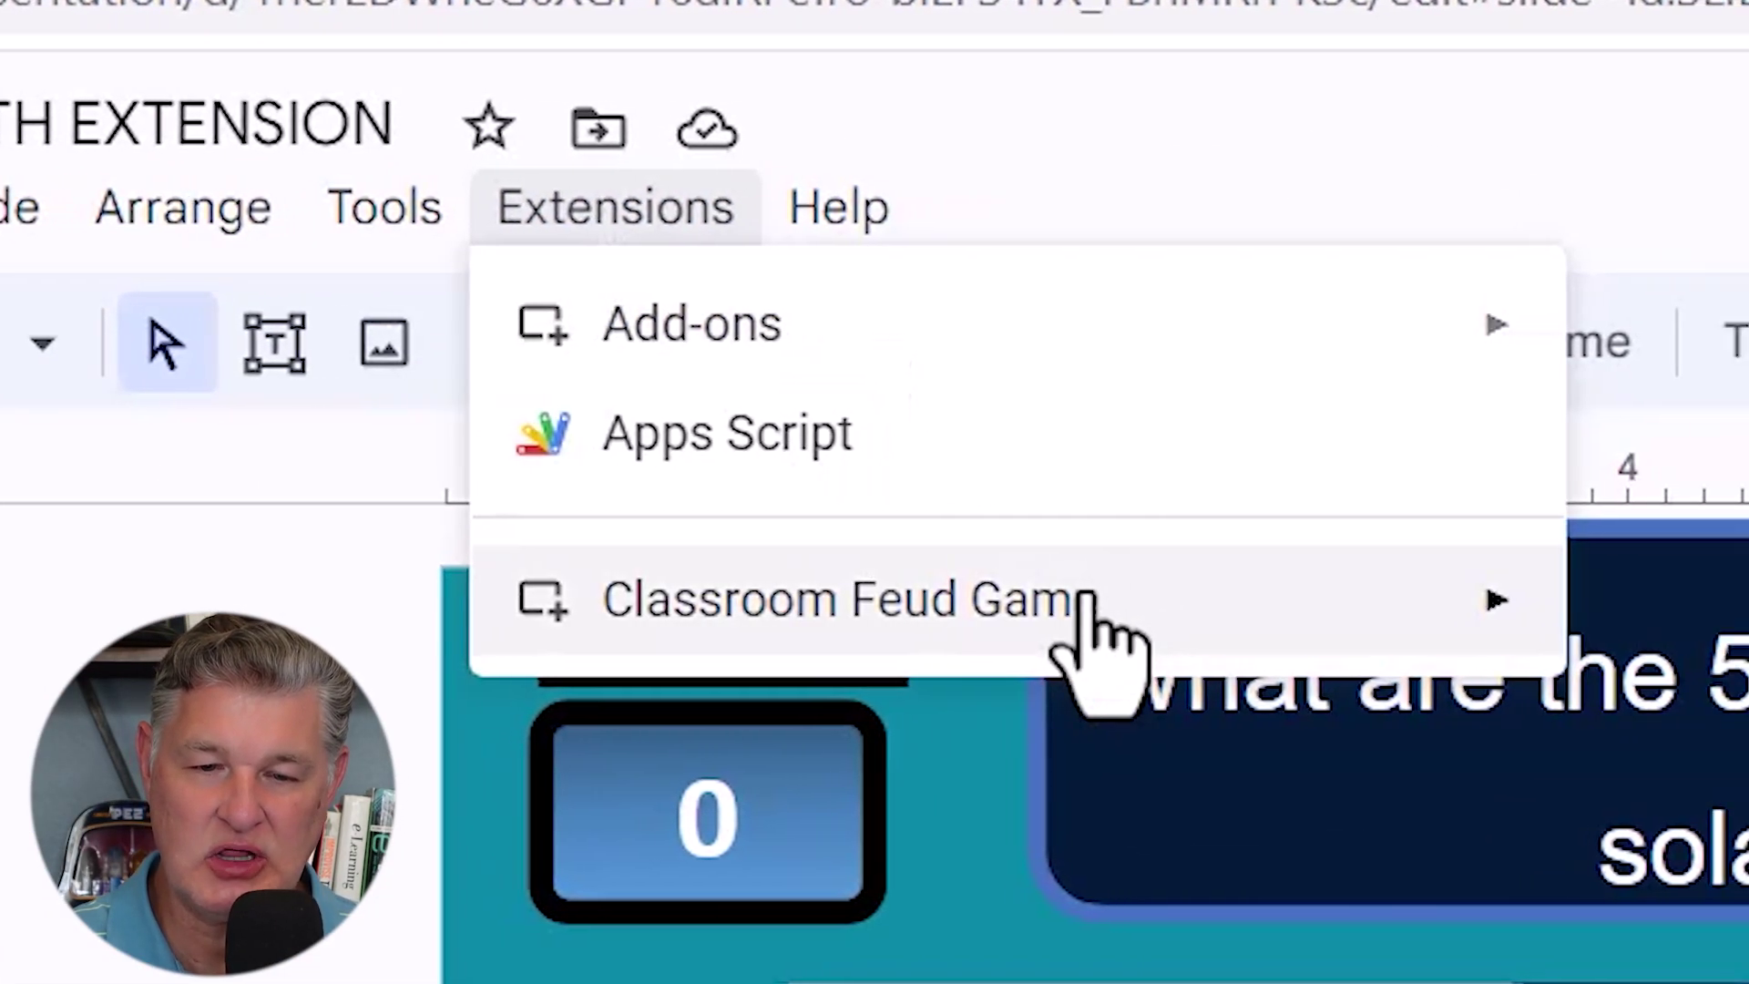
{"action": "mouse_move", "coordinate": [1201, 599]}
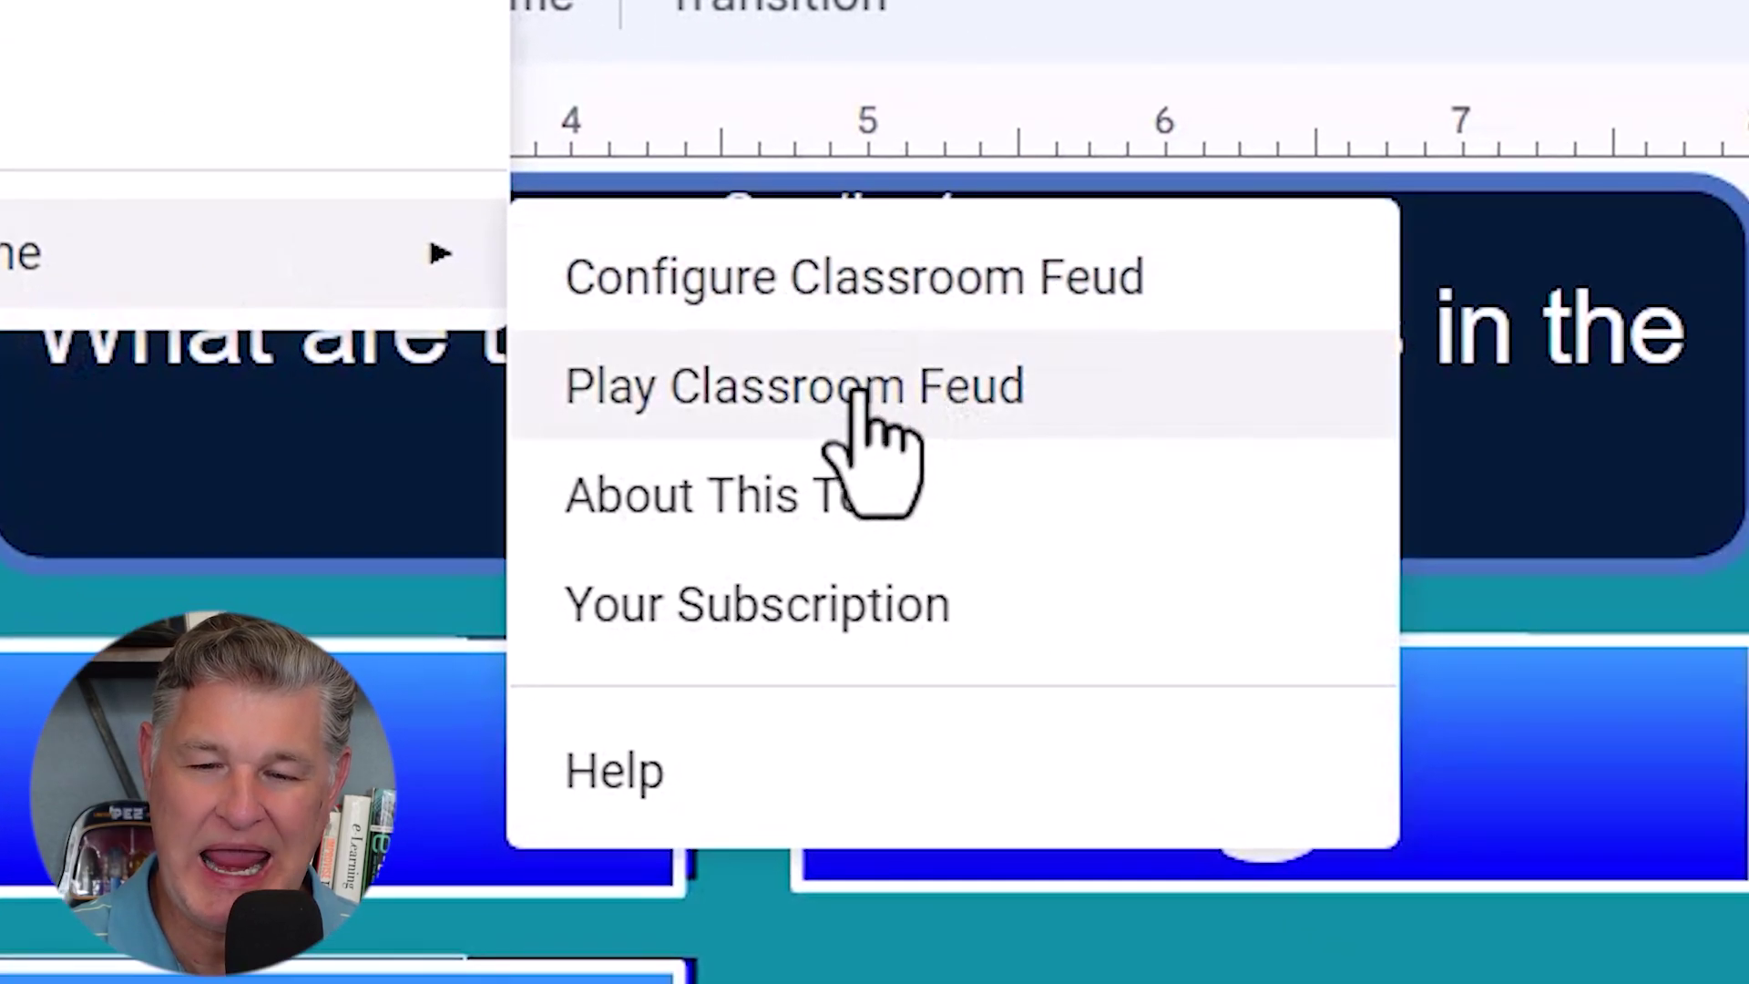
{"action": "left_click", "coordinate": [858, 394]}
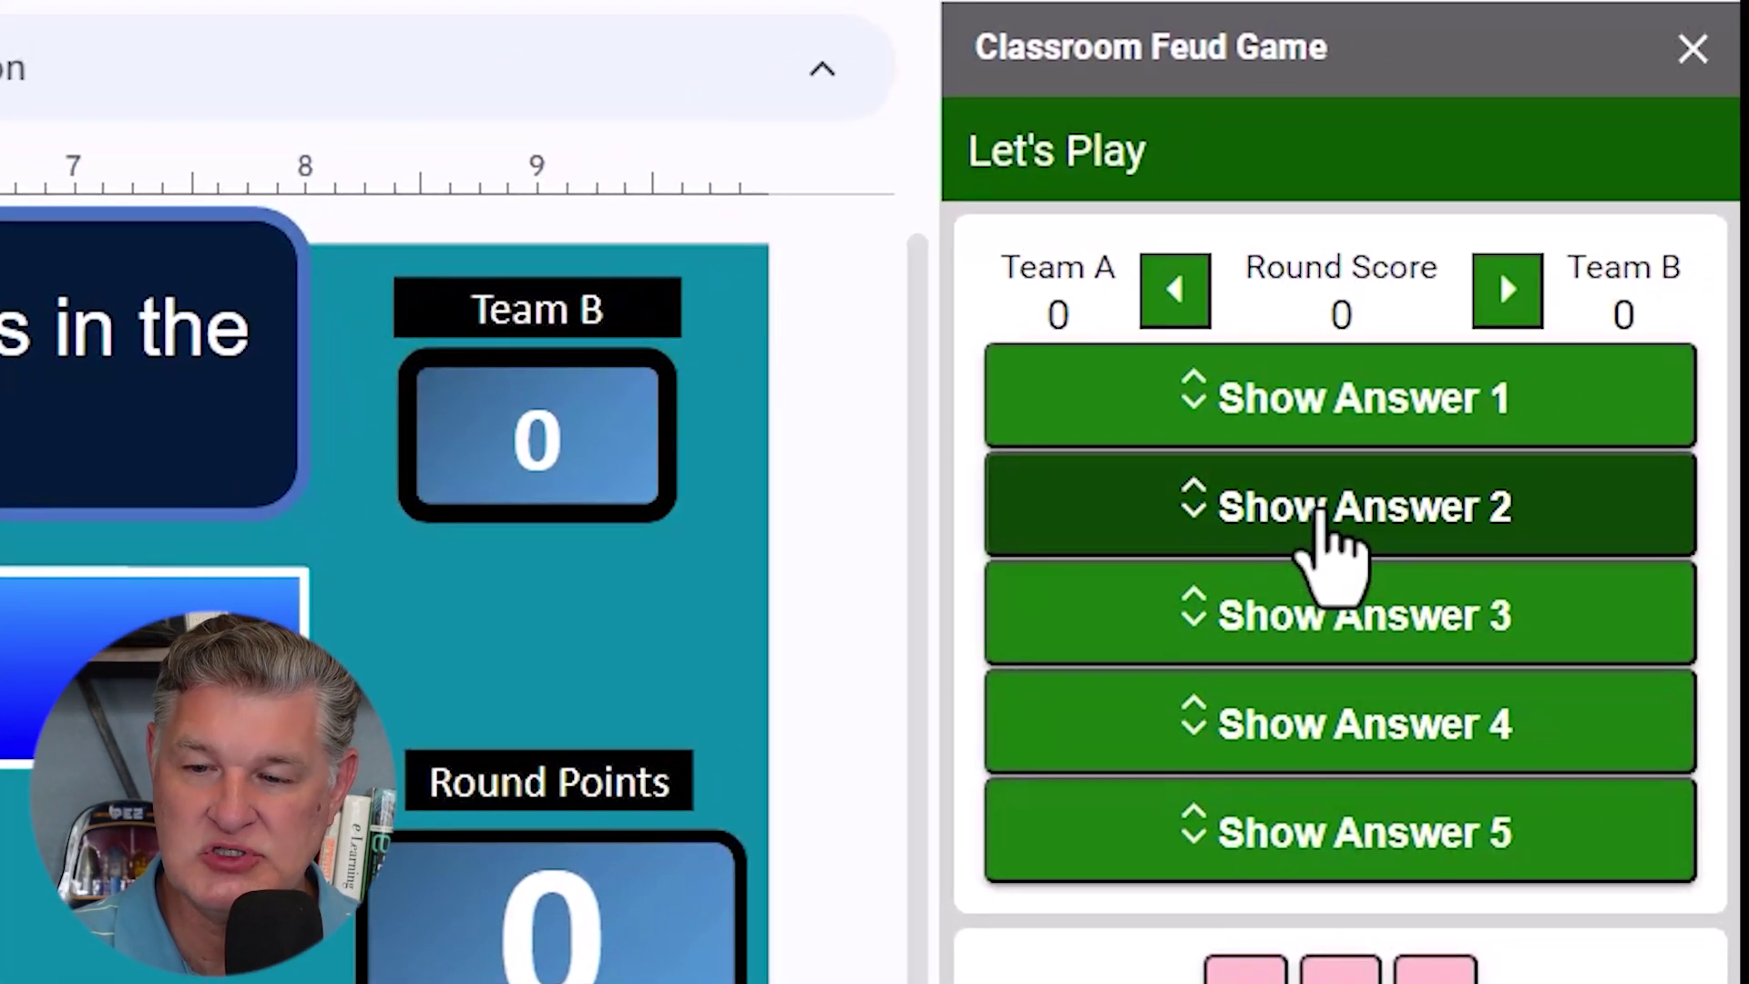
{"action": "left_click", "coordinate": [1323, 524]}
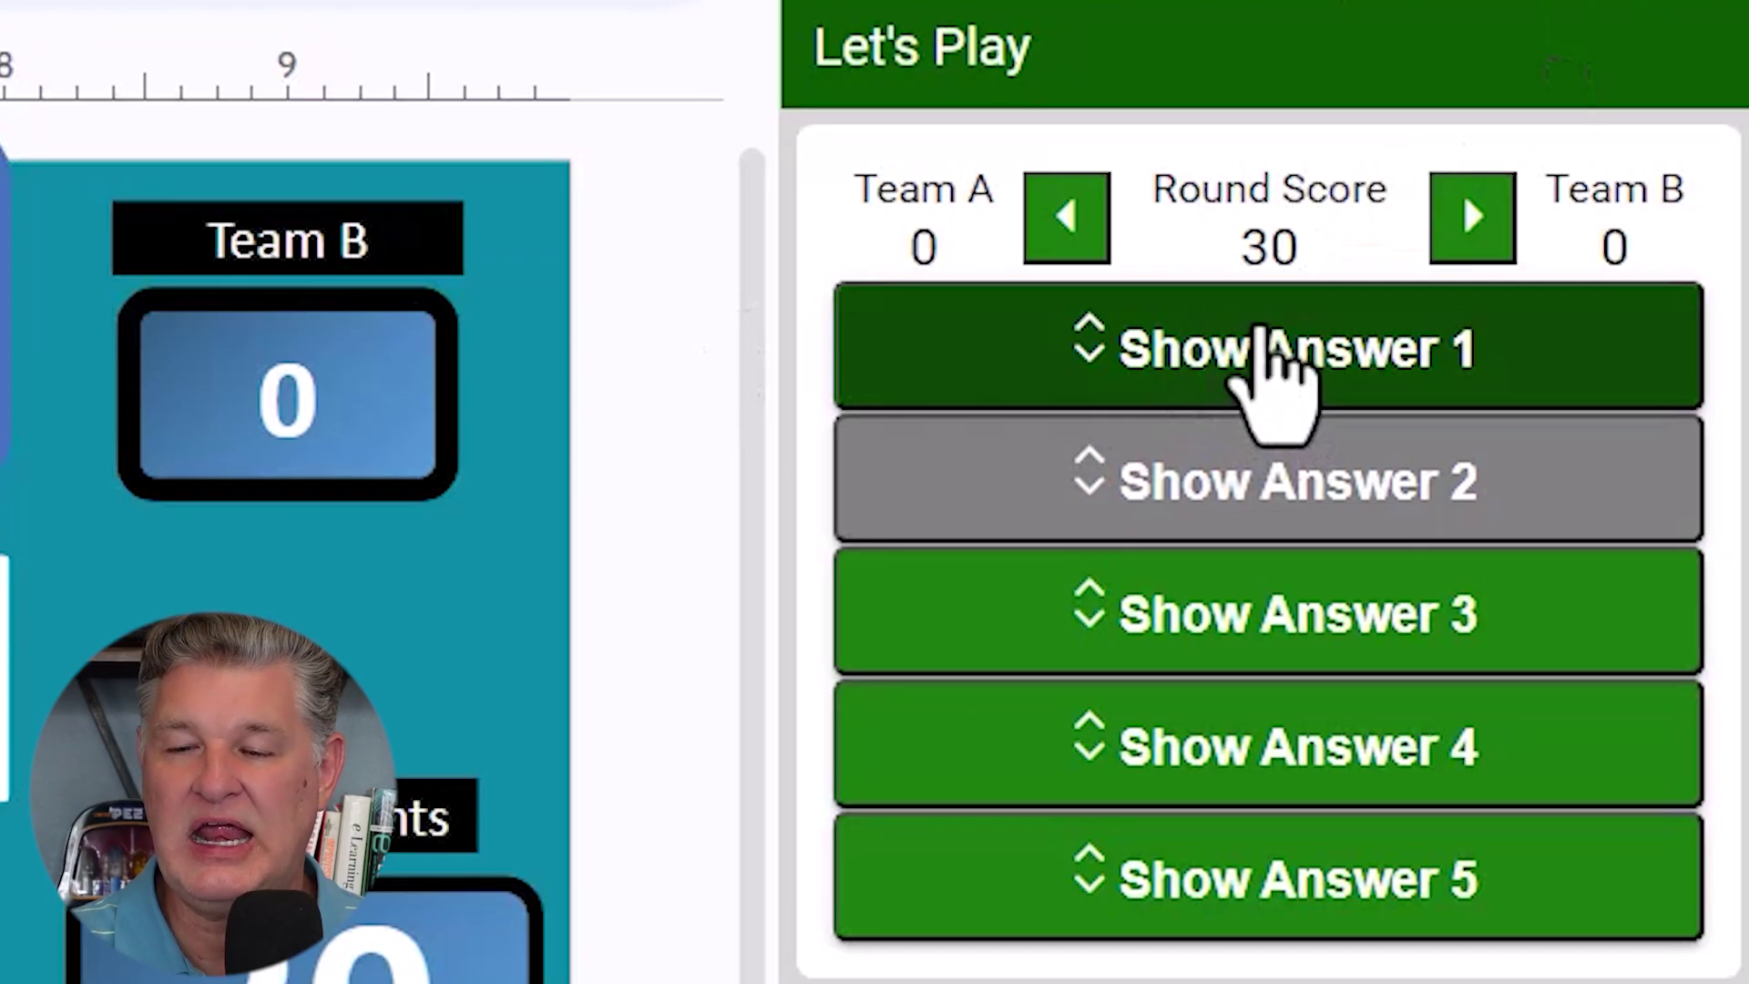
- Reveal jupiter (40), record two strikes, then reveal uranus (15) for 85 round points
{"action": "left_click", "coordinate": [1255, 335]}
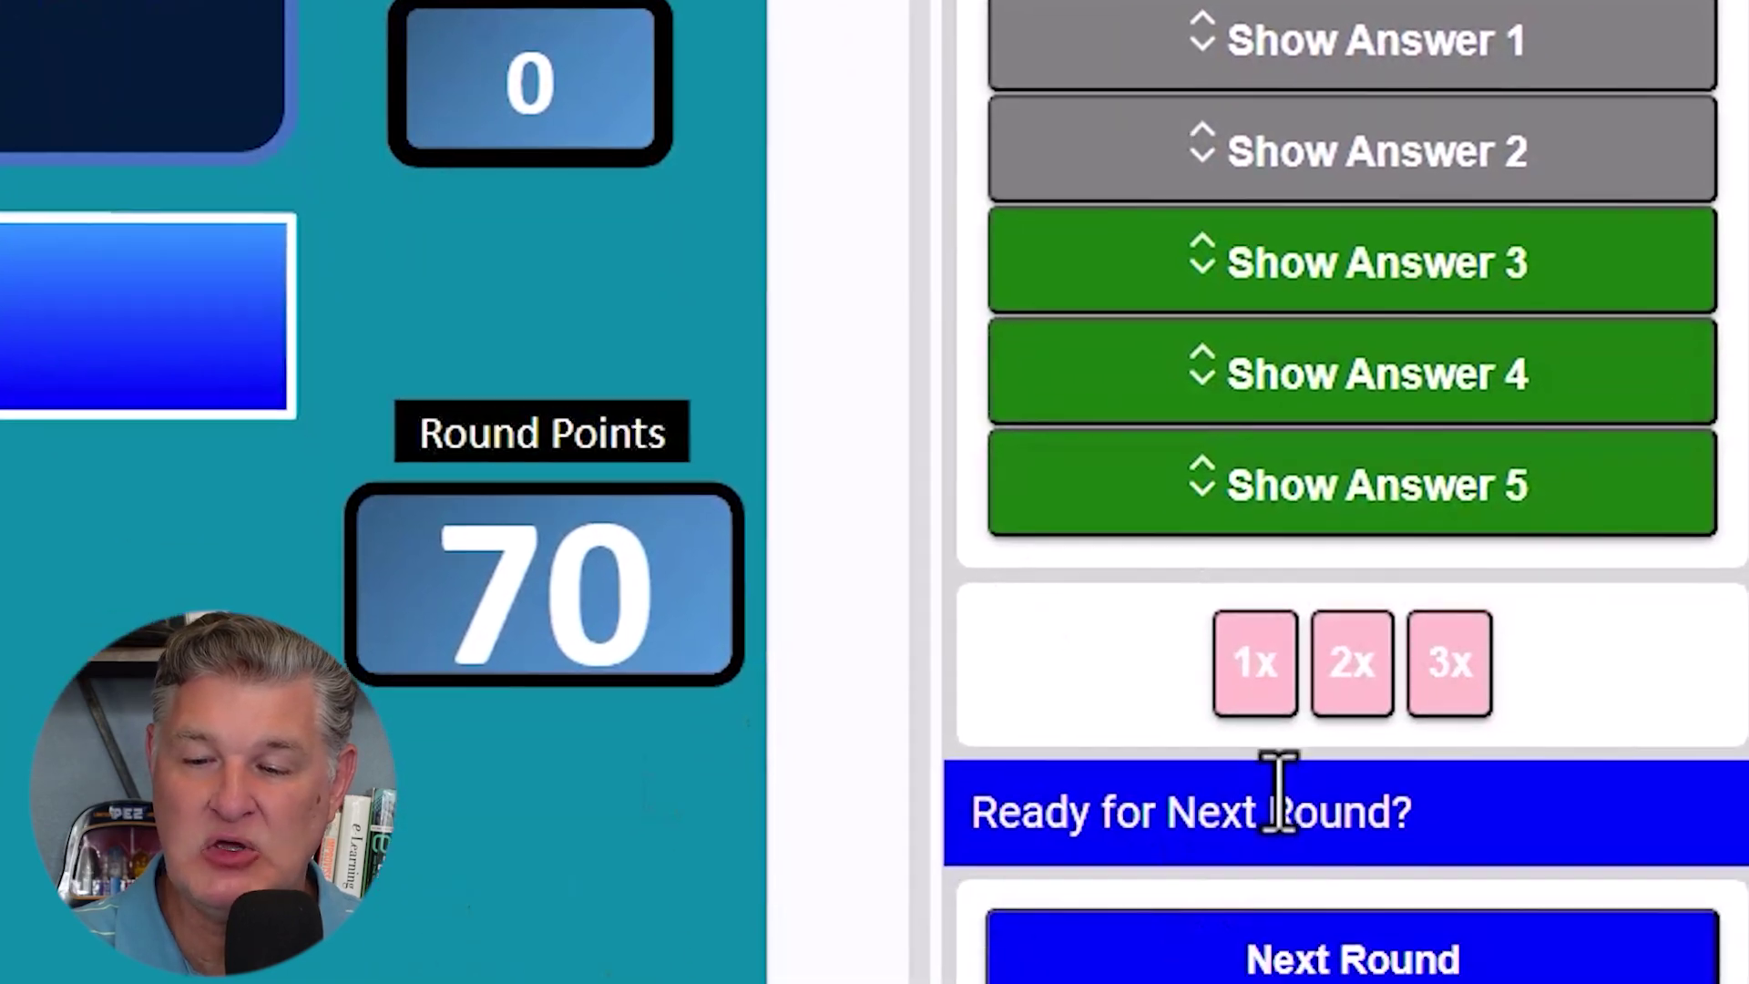
{"action": "left_click", "coordinate": [1255, 677]}
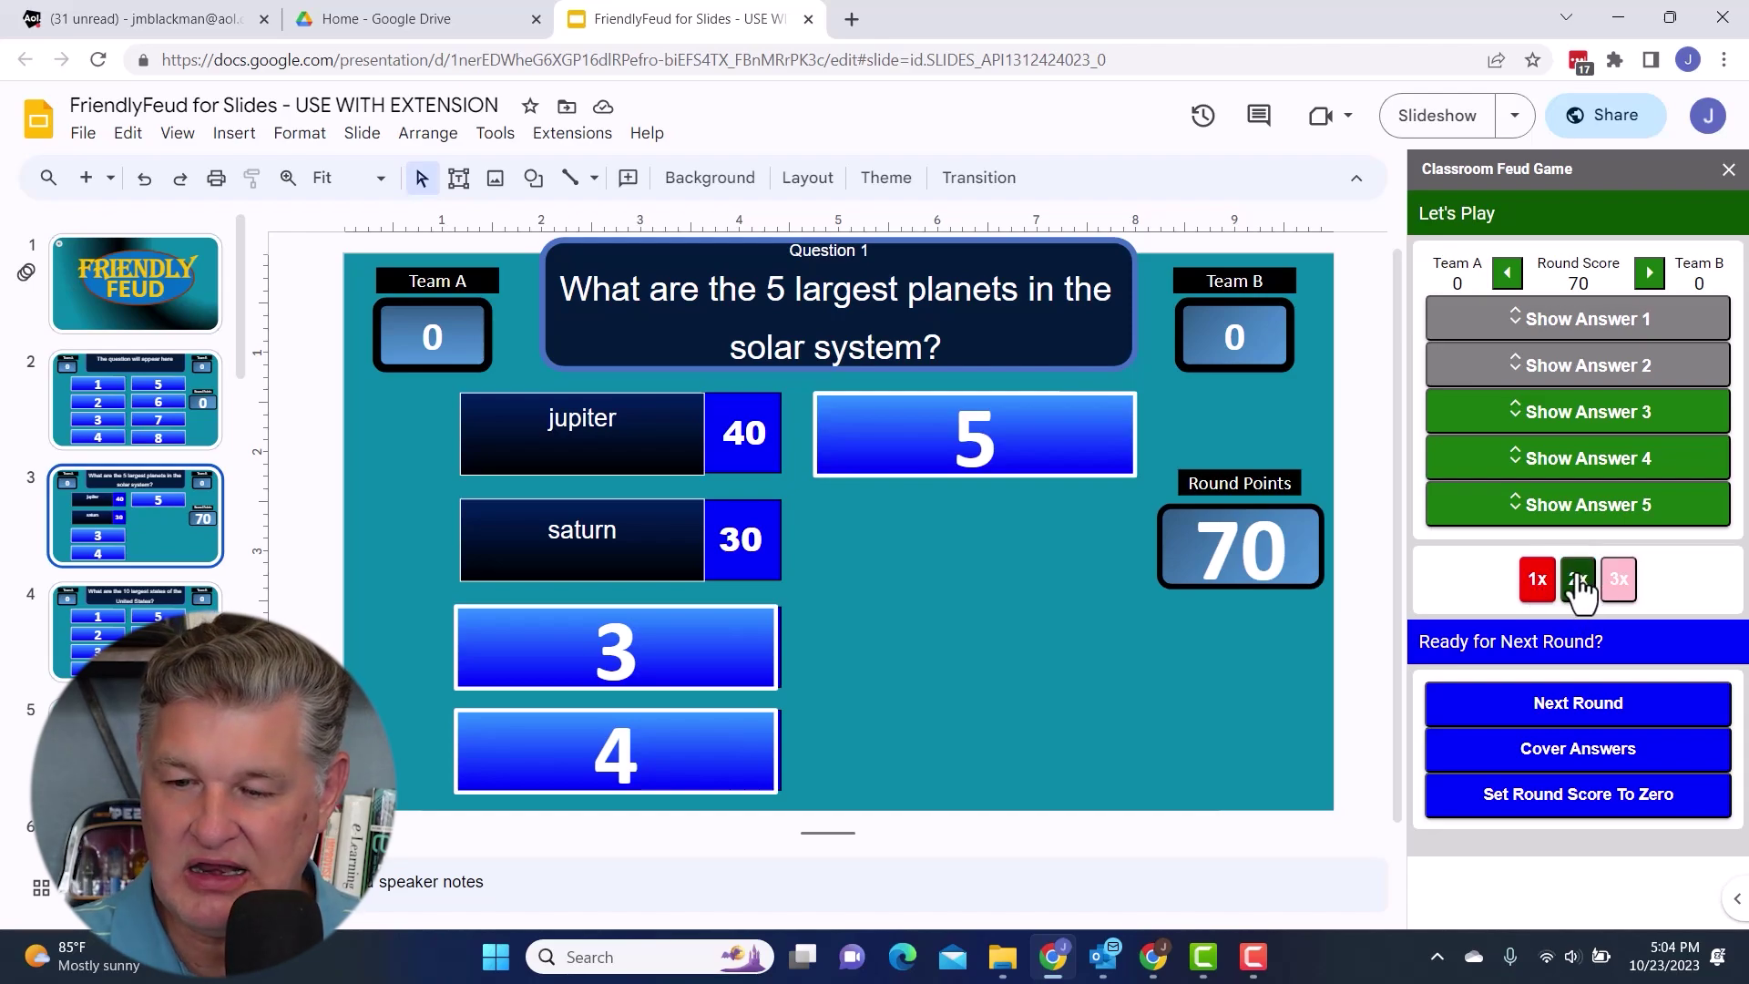
{"action": "left_click", "coordinate": [1577, 581]}
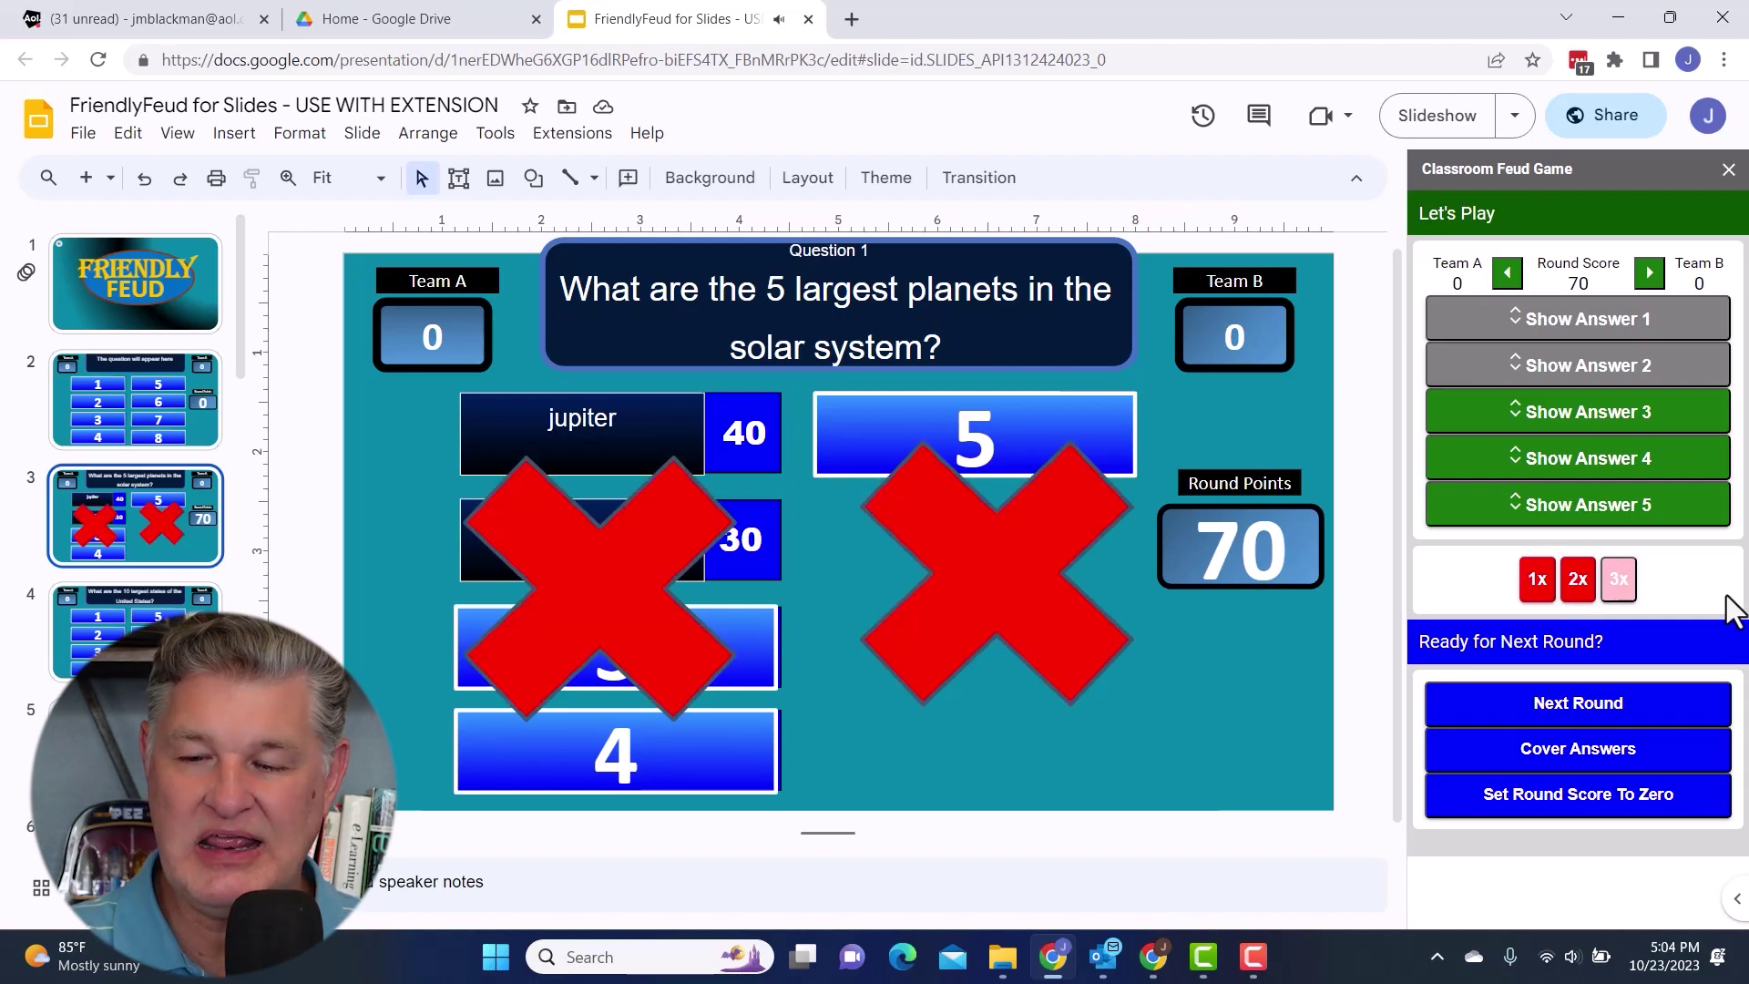
{"action": "left_click", "coordinate": [1546, 462]}
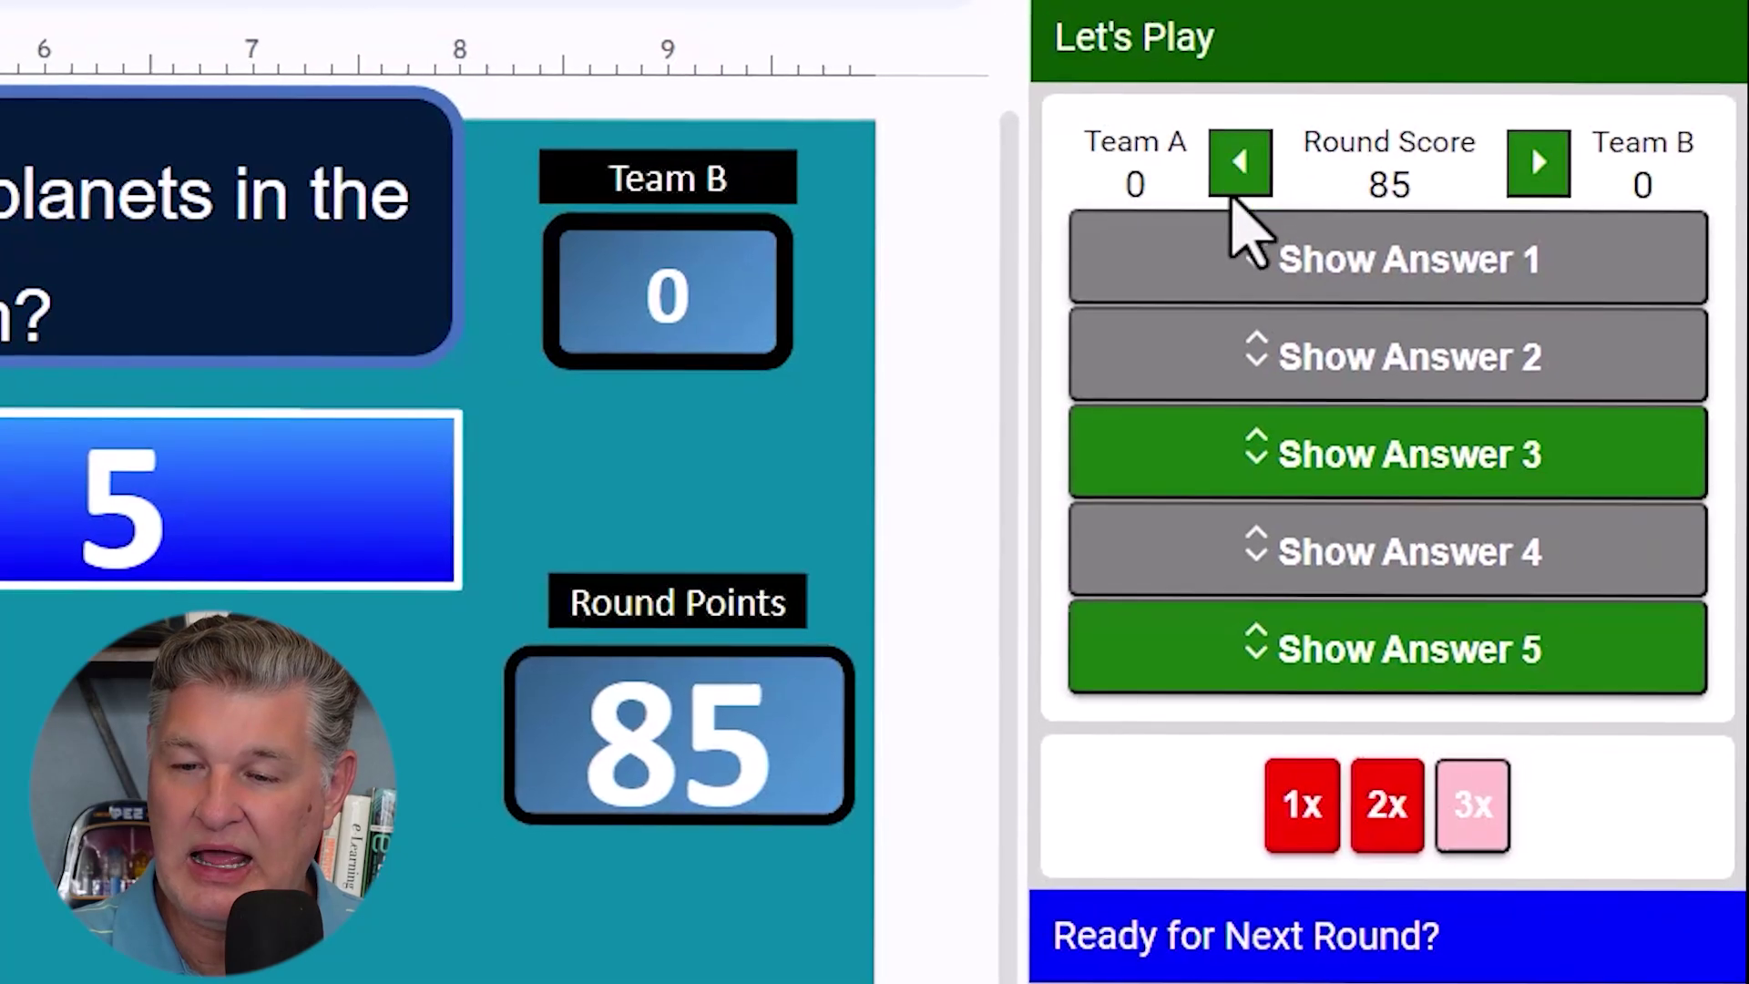
- Award the 85 round points to Team A, then reveal answers 3 and 5
{"action": "left_click", "coordinate": [1239, 166]}
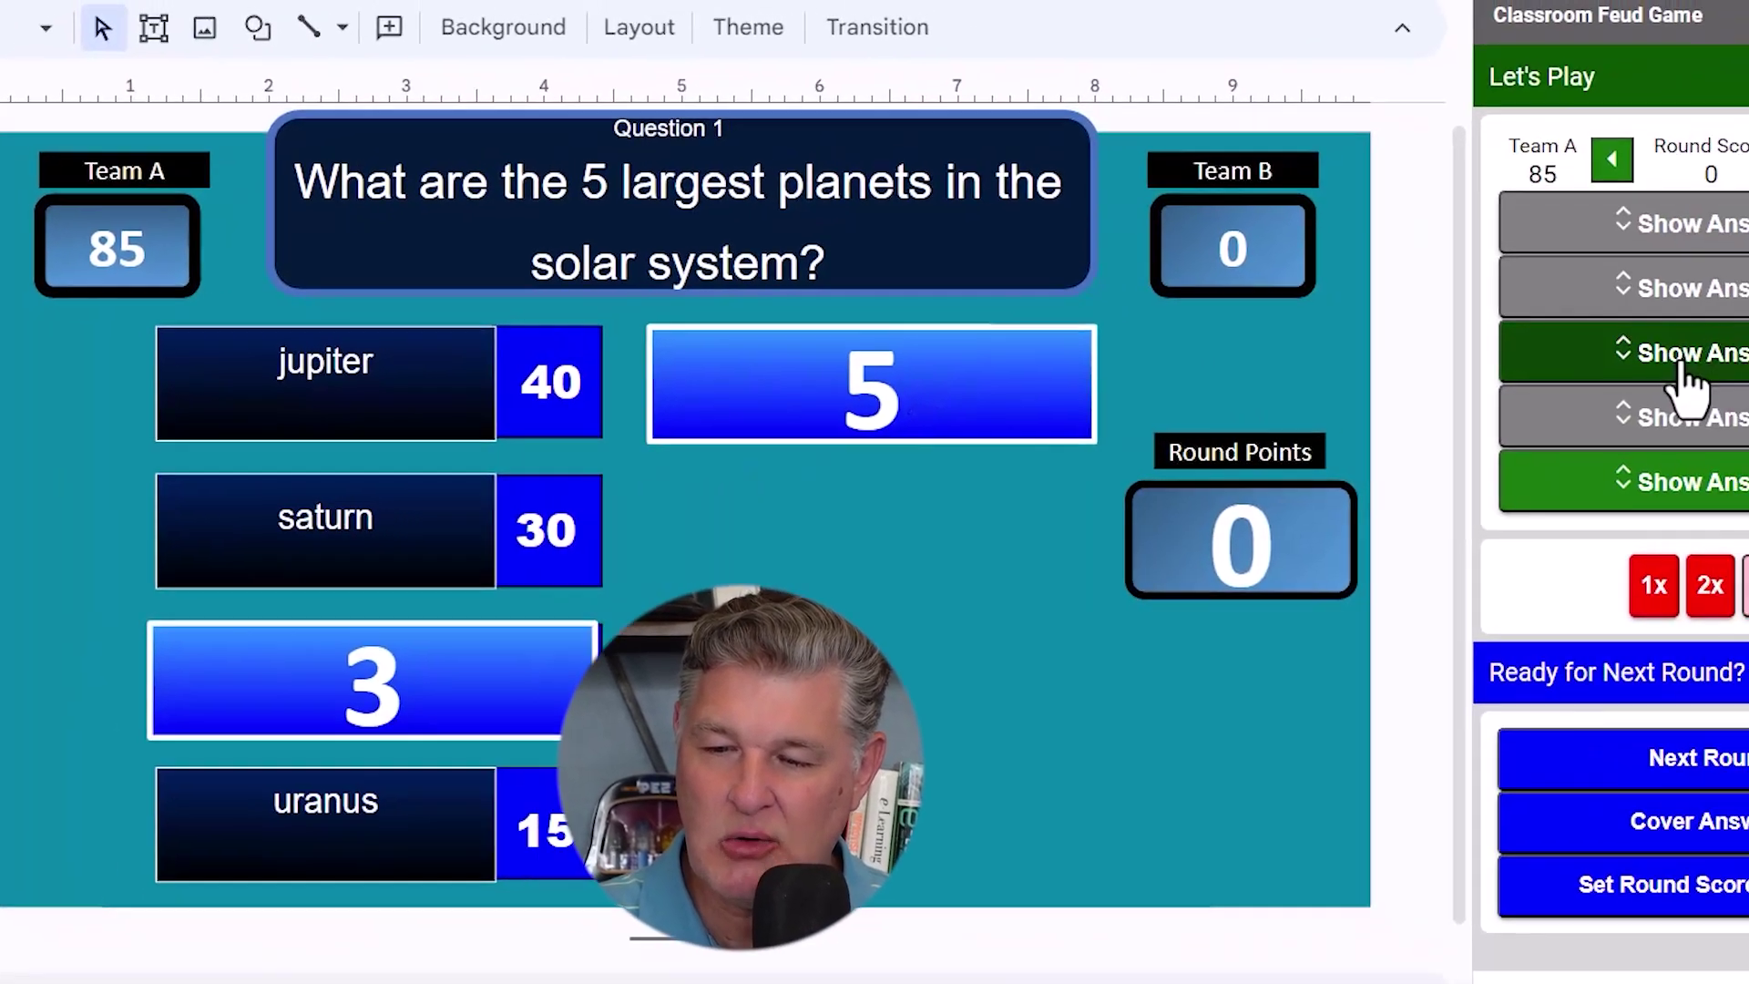
{"action": "left_click", "coordinate": [1672, 378]}
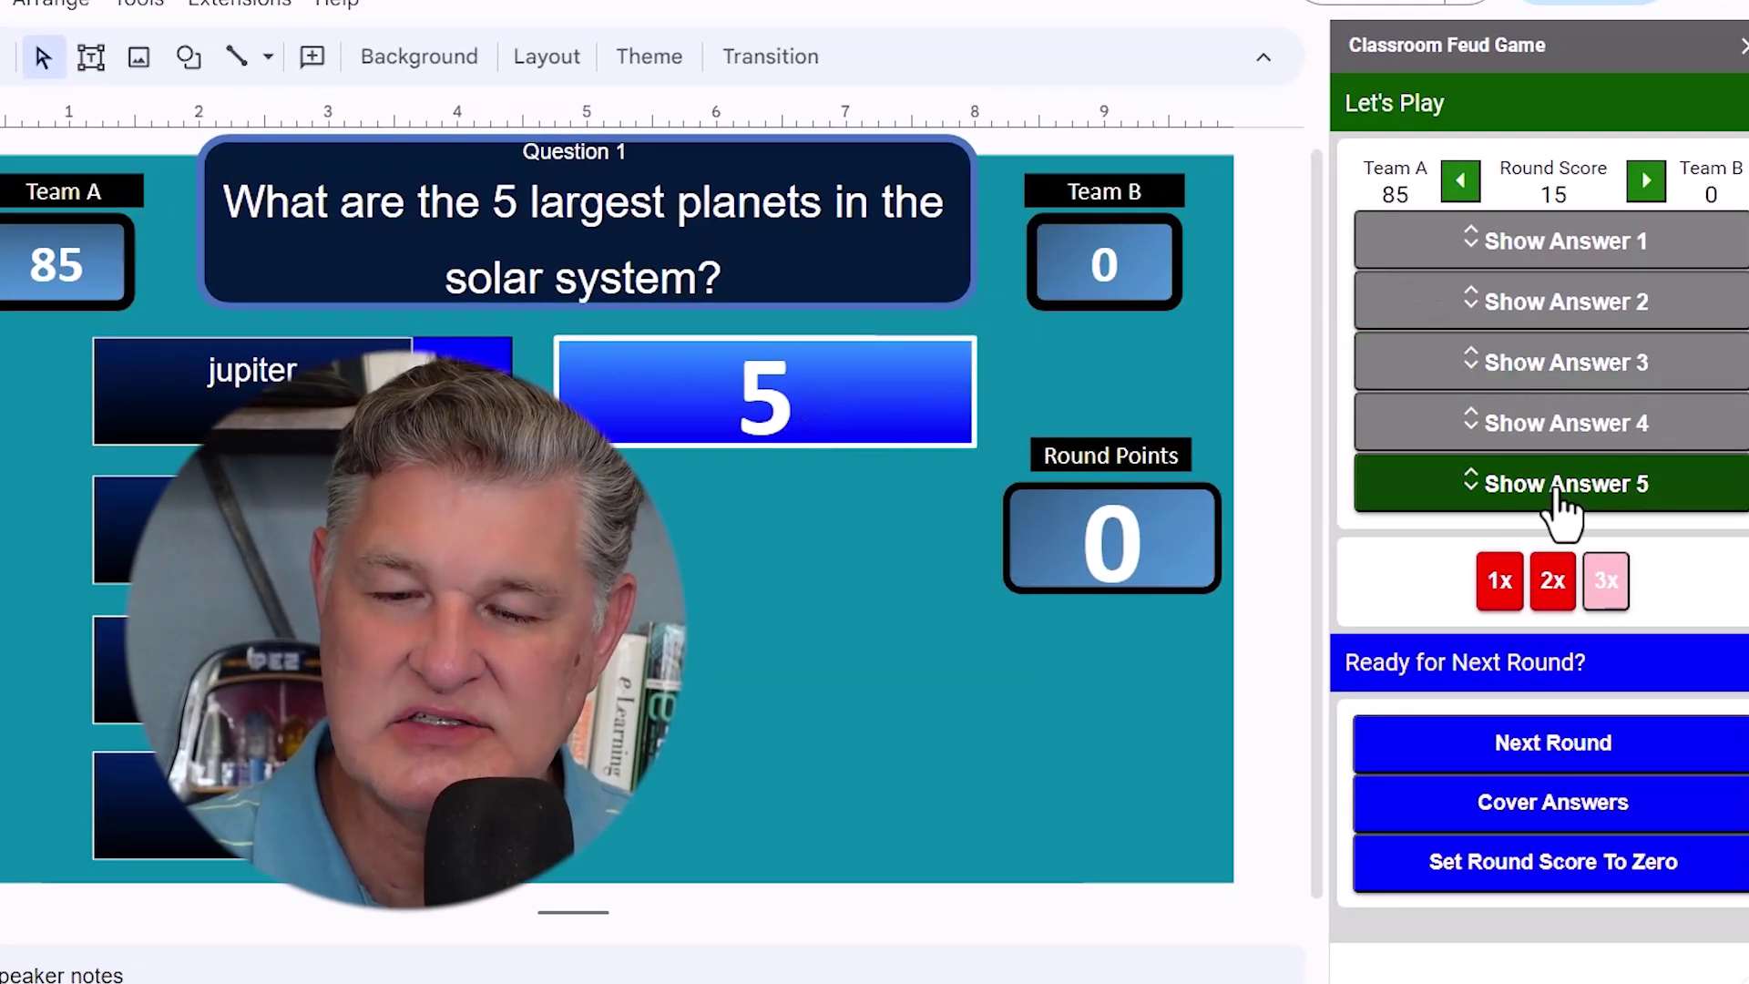
{"action": "left_click", "coordinate": [1560, 496]}
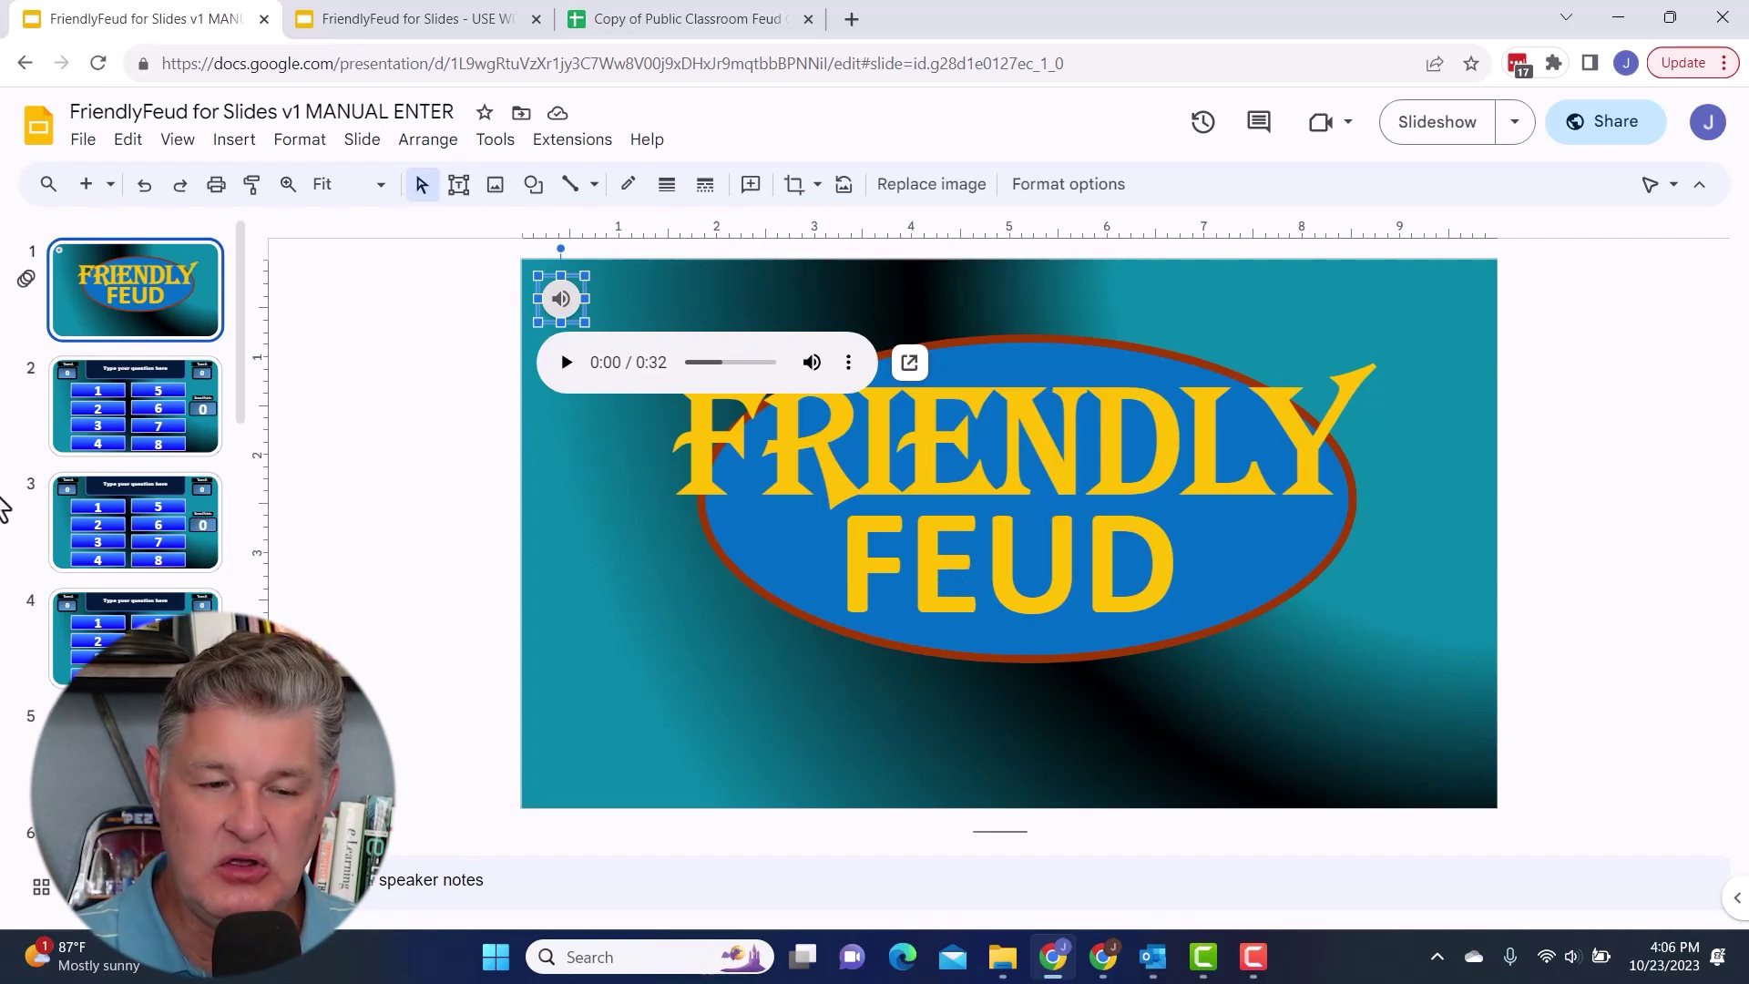
- Go to slide 2, the blank question board with answer boxes 1 to 8
{"action": "left_click", "coordinate": [107, 408]}
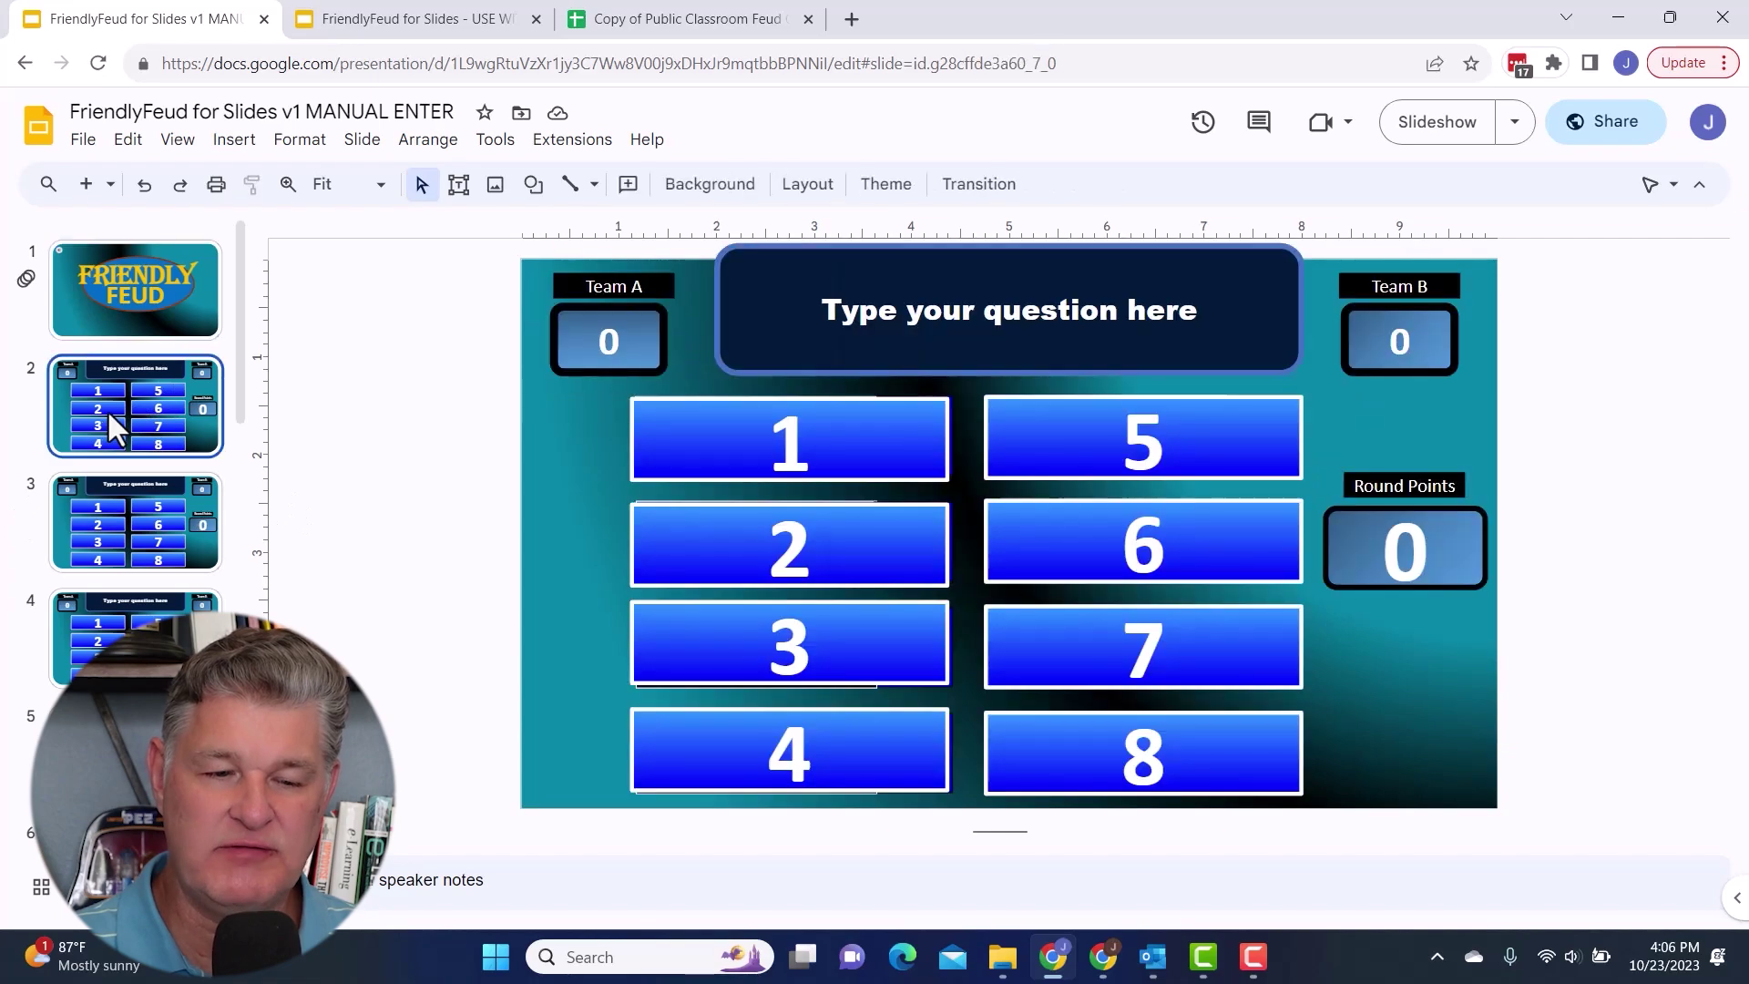
- Delete the covers over answers 3 and 1, revealing Answer 3 (20) and Answer 1 (25)
{"action": "left_click", "coordinate": [856, 641]}
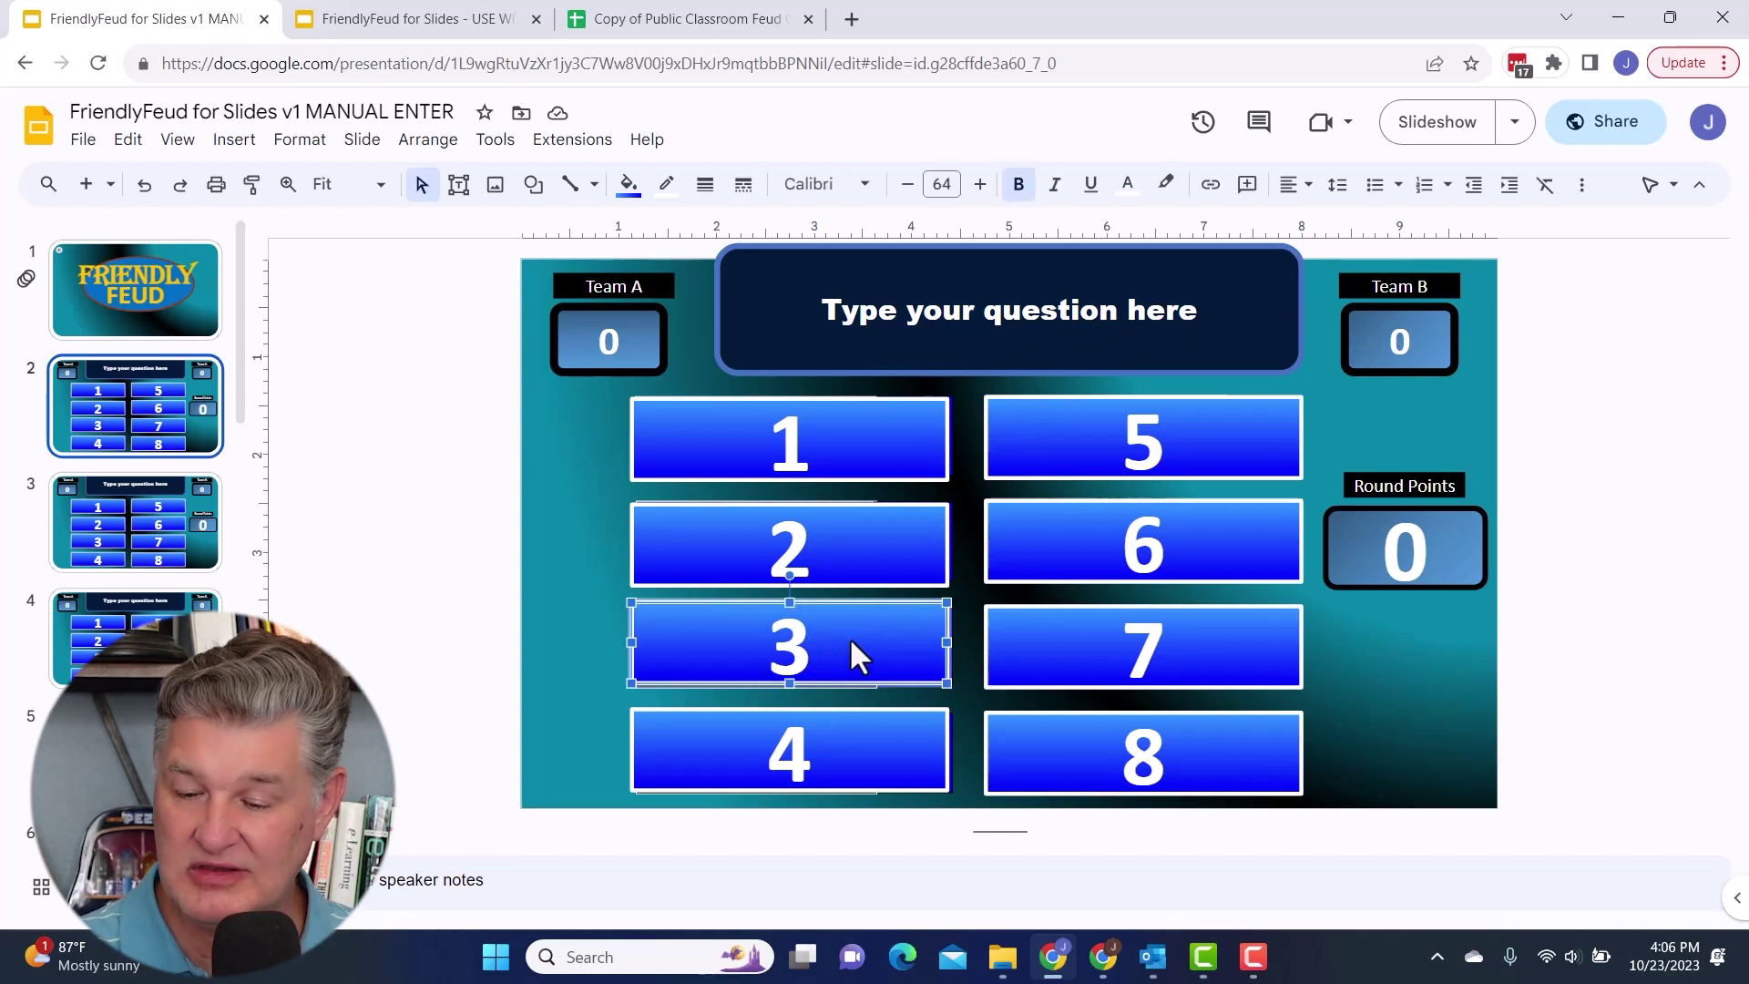
{"action": "key", "text": "Delete"}
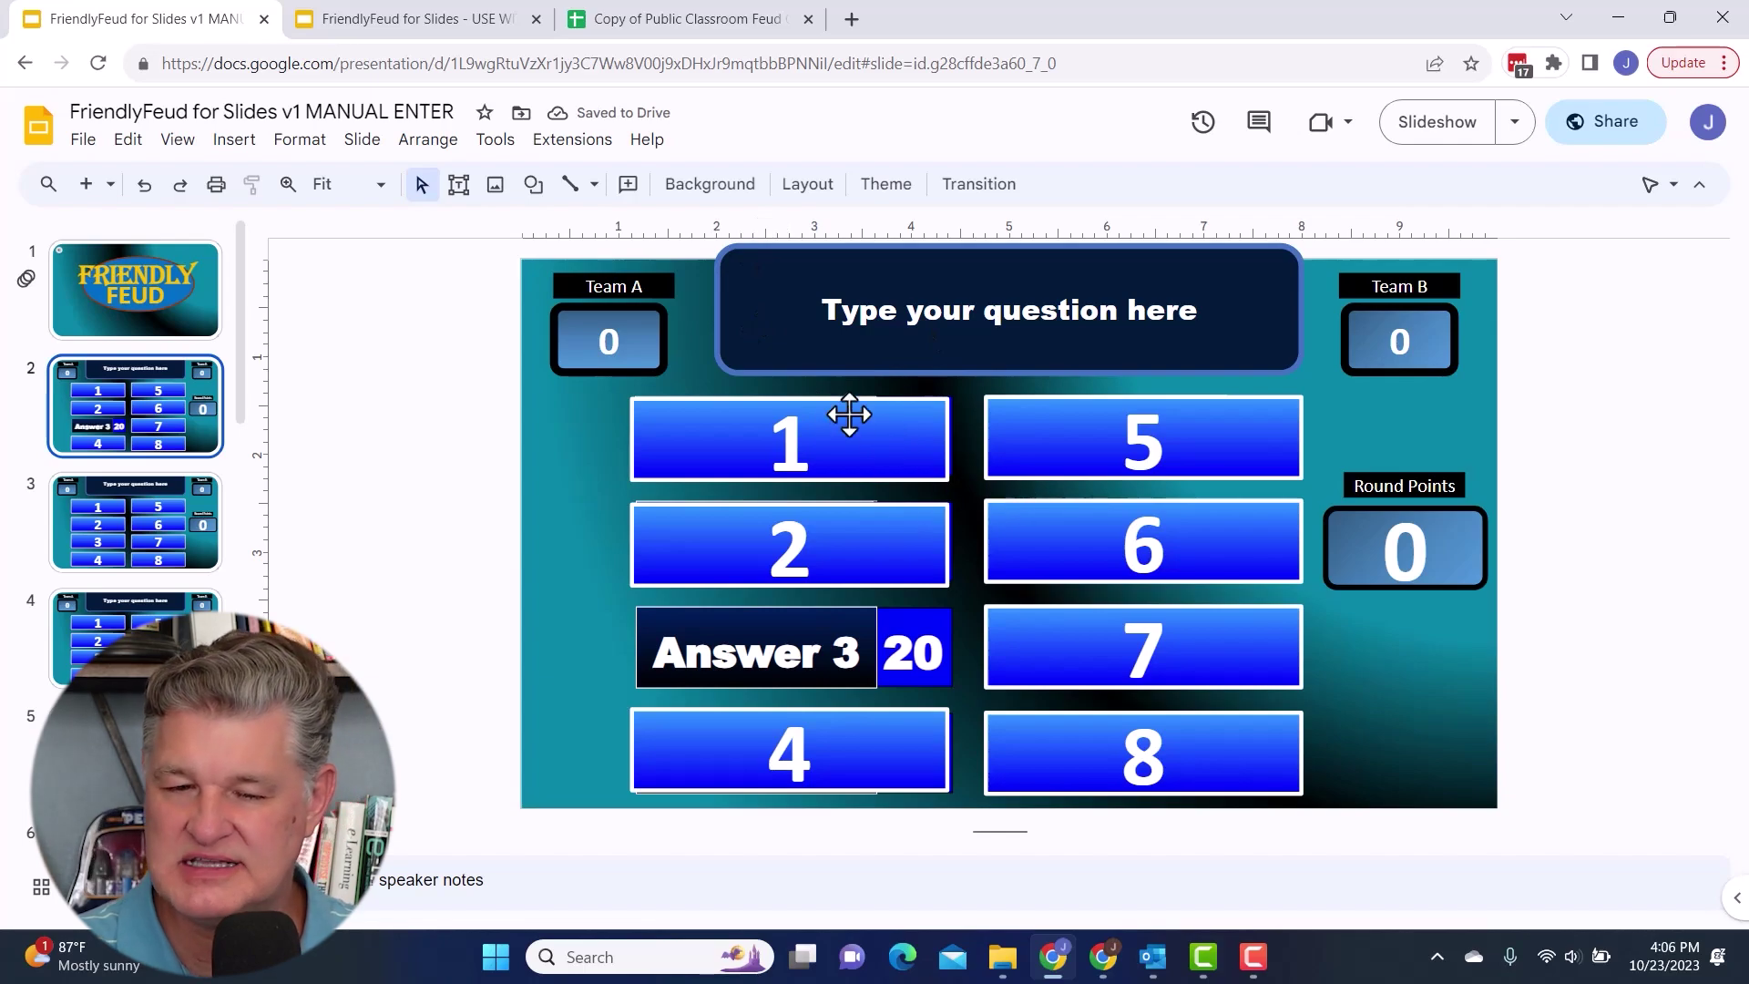
{"action": "left_click", "coordinate": [831, 443]}
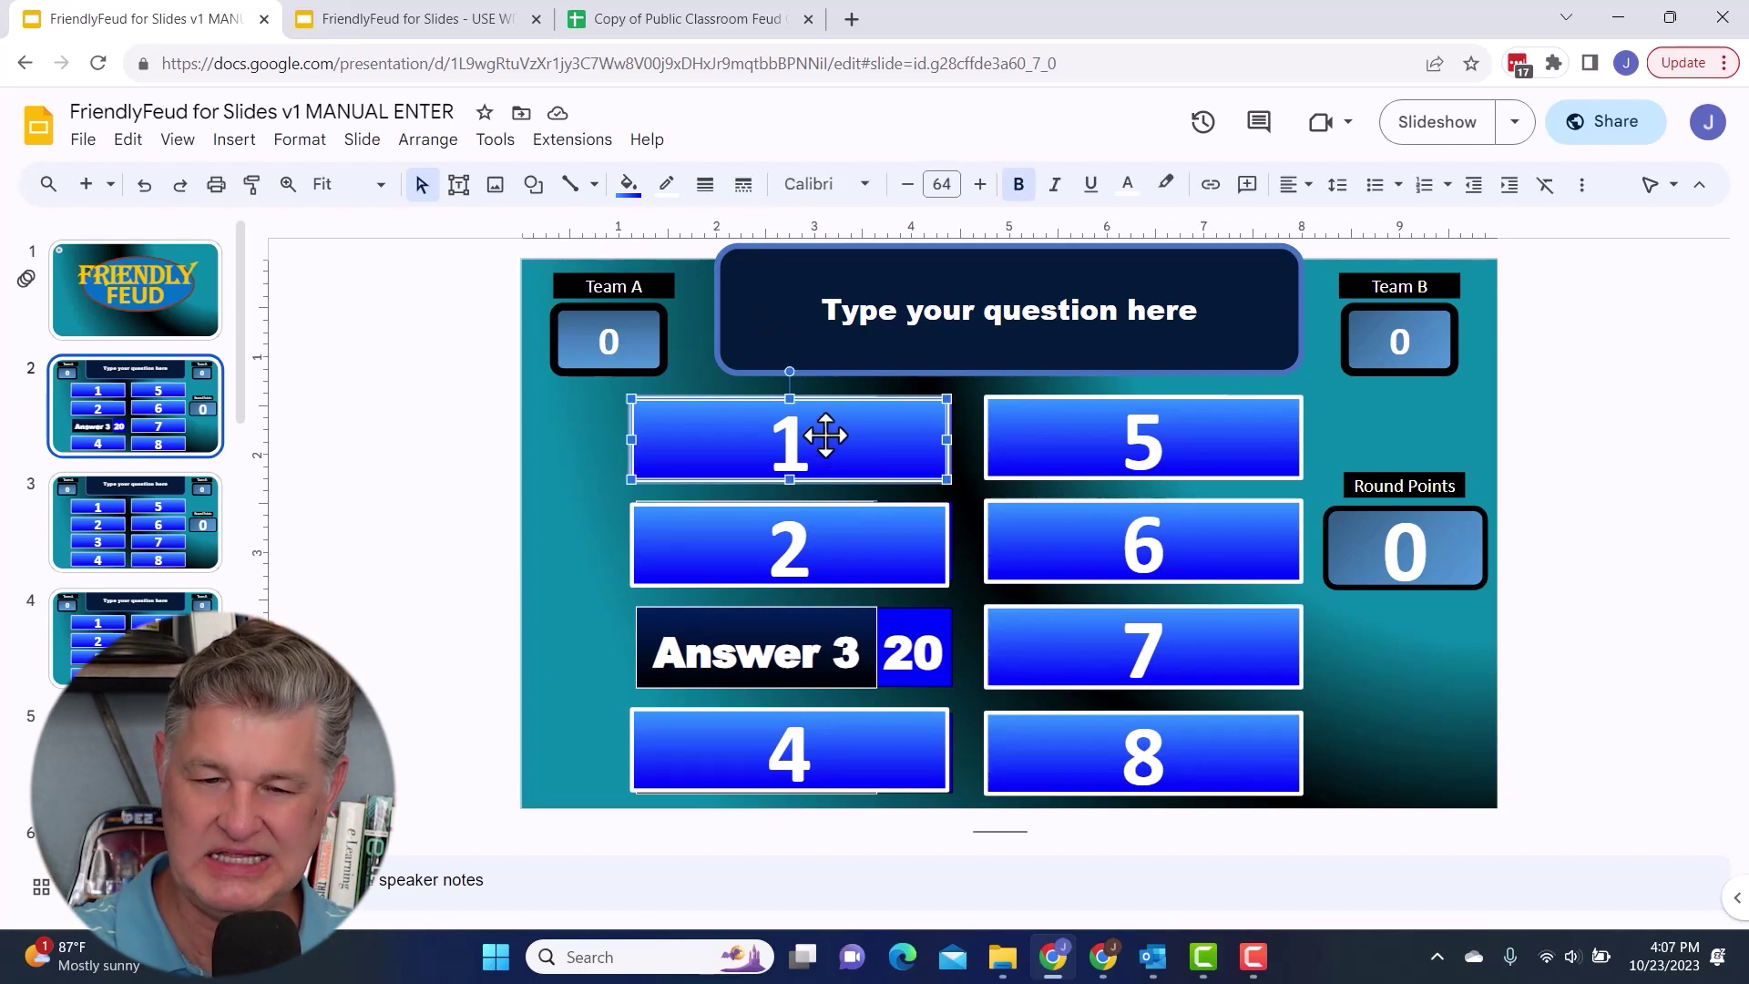
{"action": "key", "text": "Delete"}
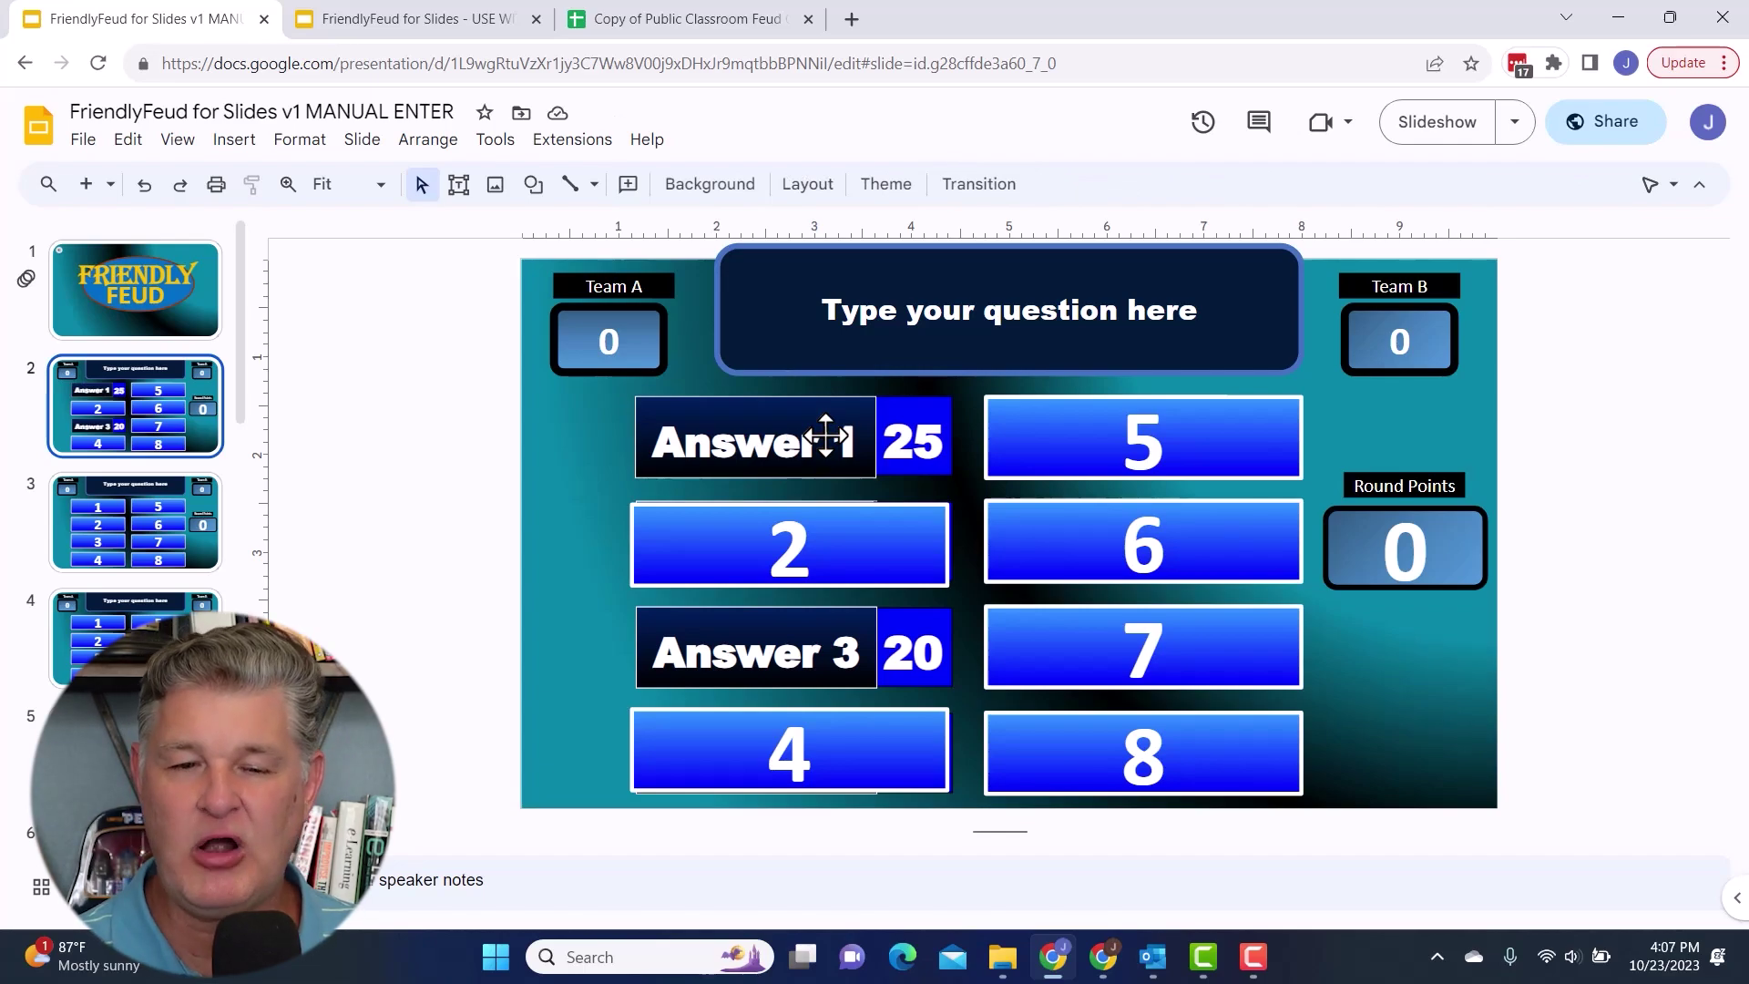
{"action": "left_click", "coordinate": [612, 341]}
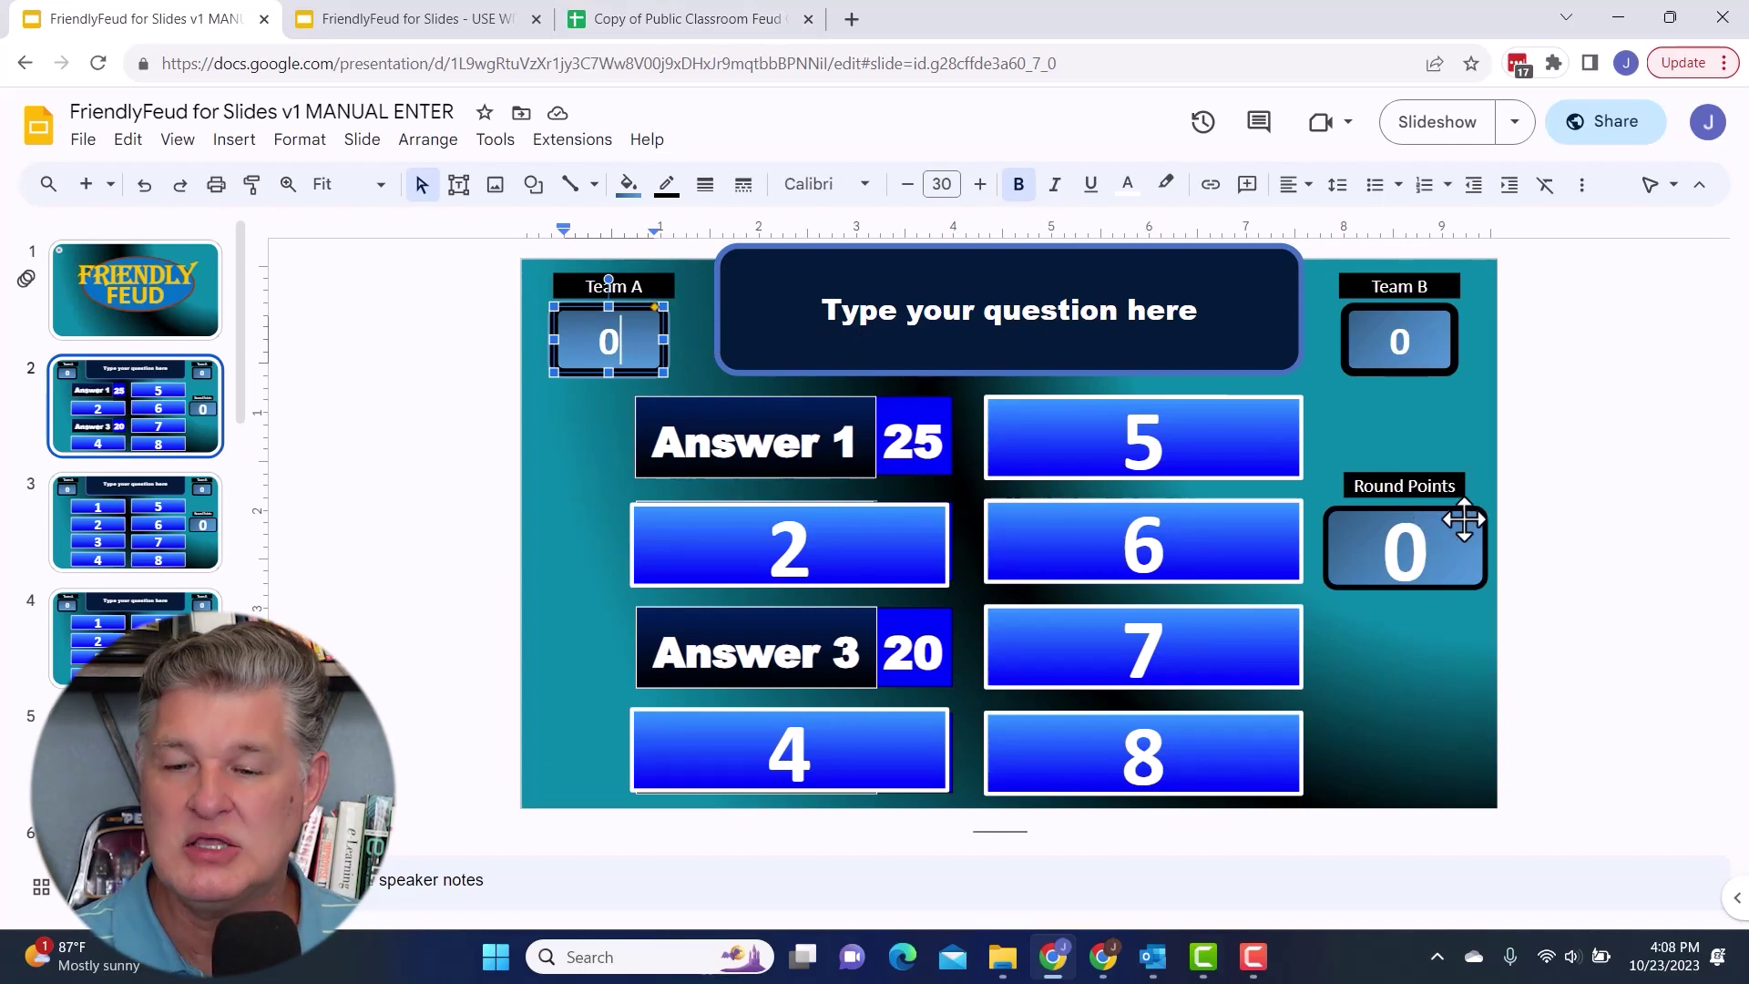
- Select the Round Points box, then undo to restore the deleted answer covers
{"action": "left_click", "coordinate": [1423, 547]}
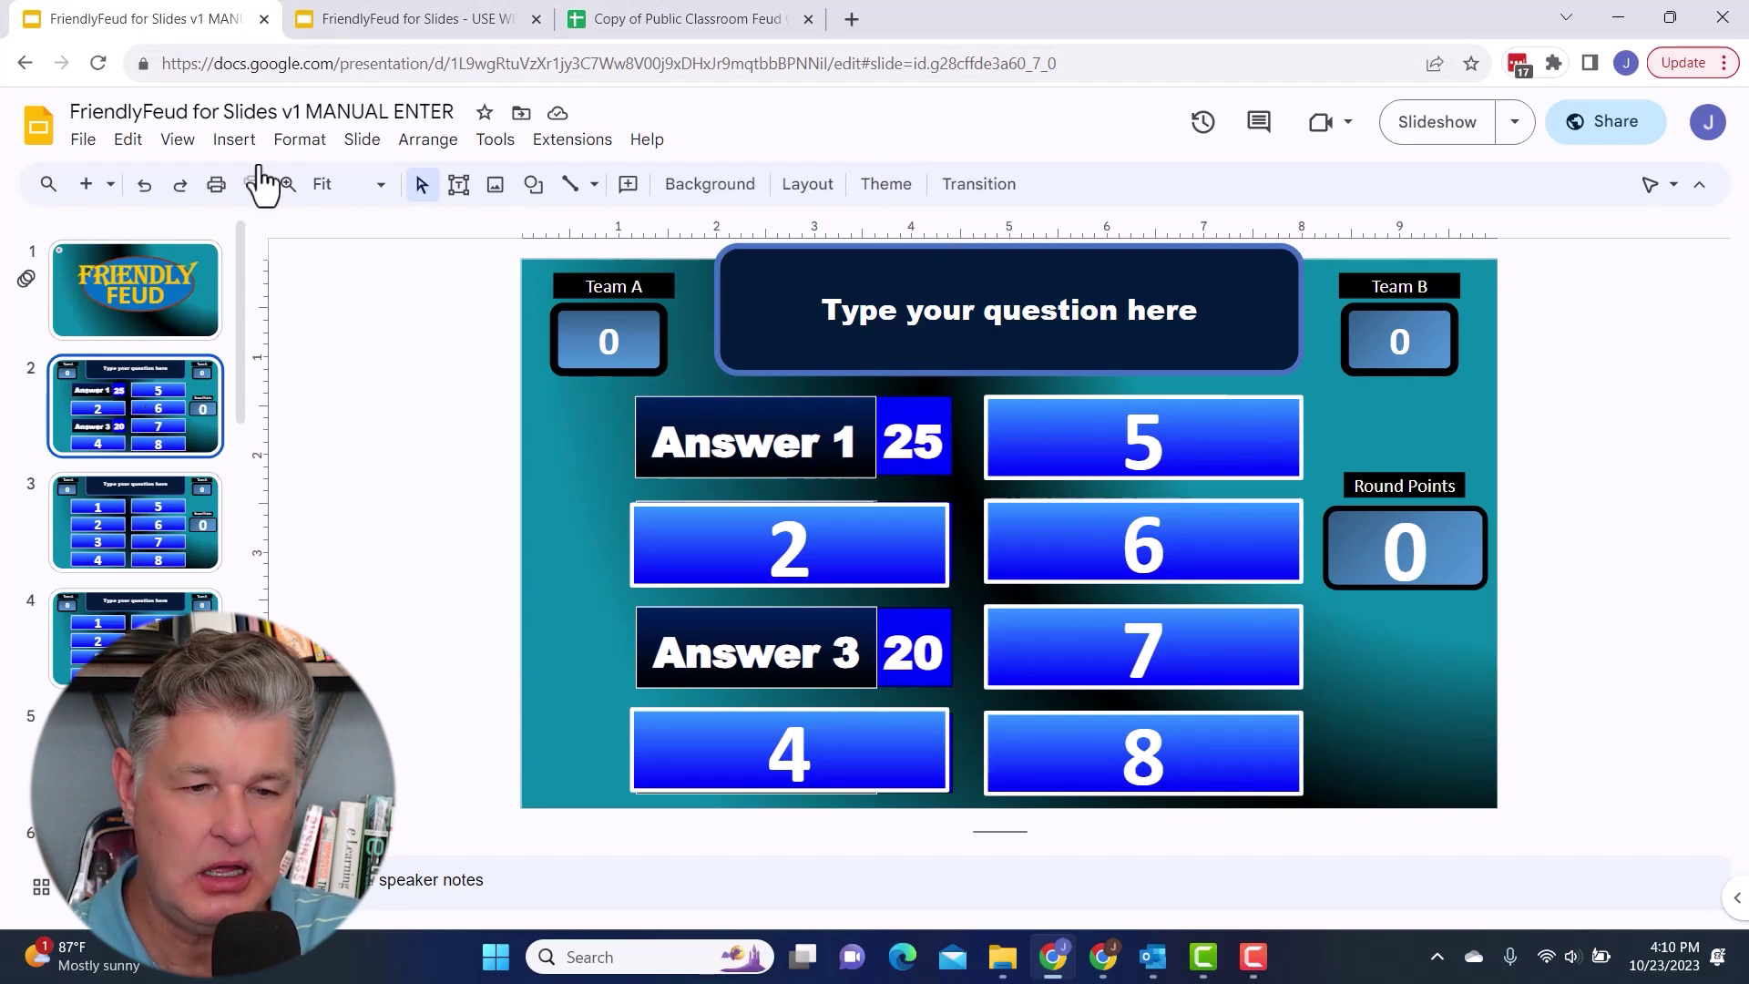
{"action": "left_click", "coordinate": [144, 186]}
{"action": "left_click", "coordinate": [144, 186]}
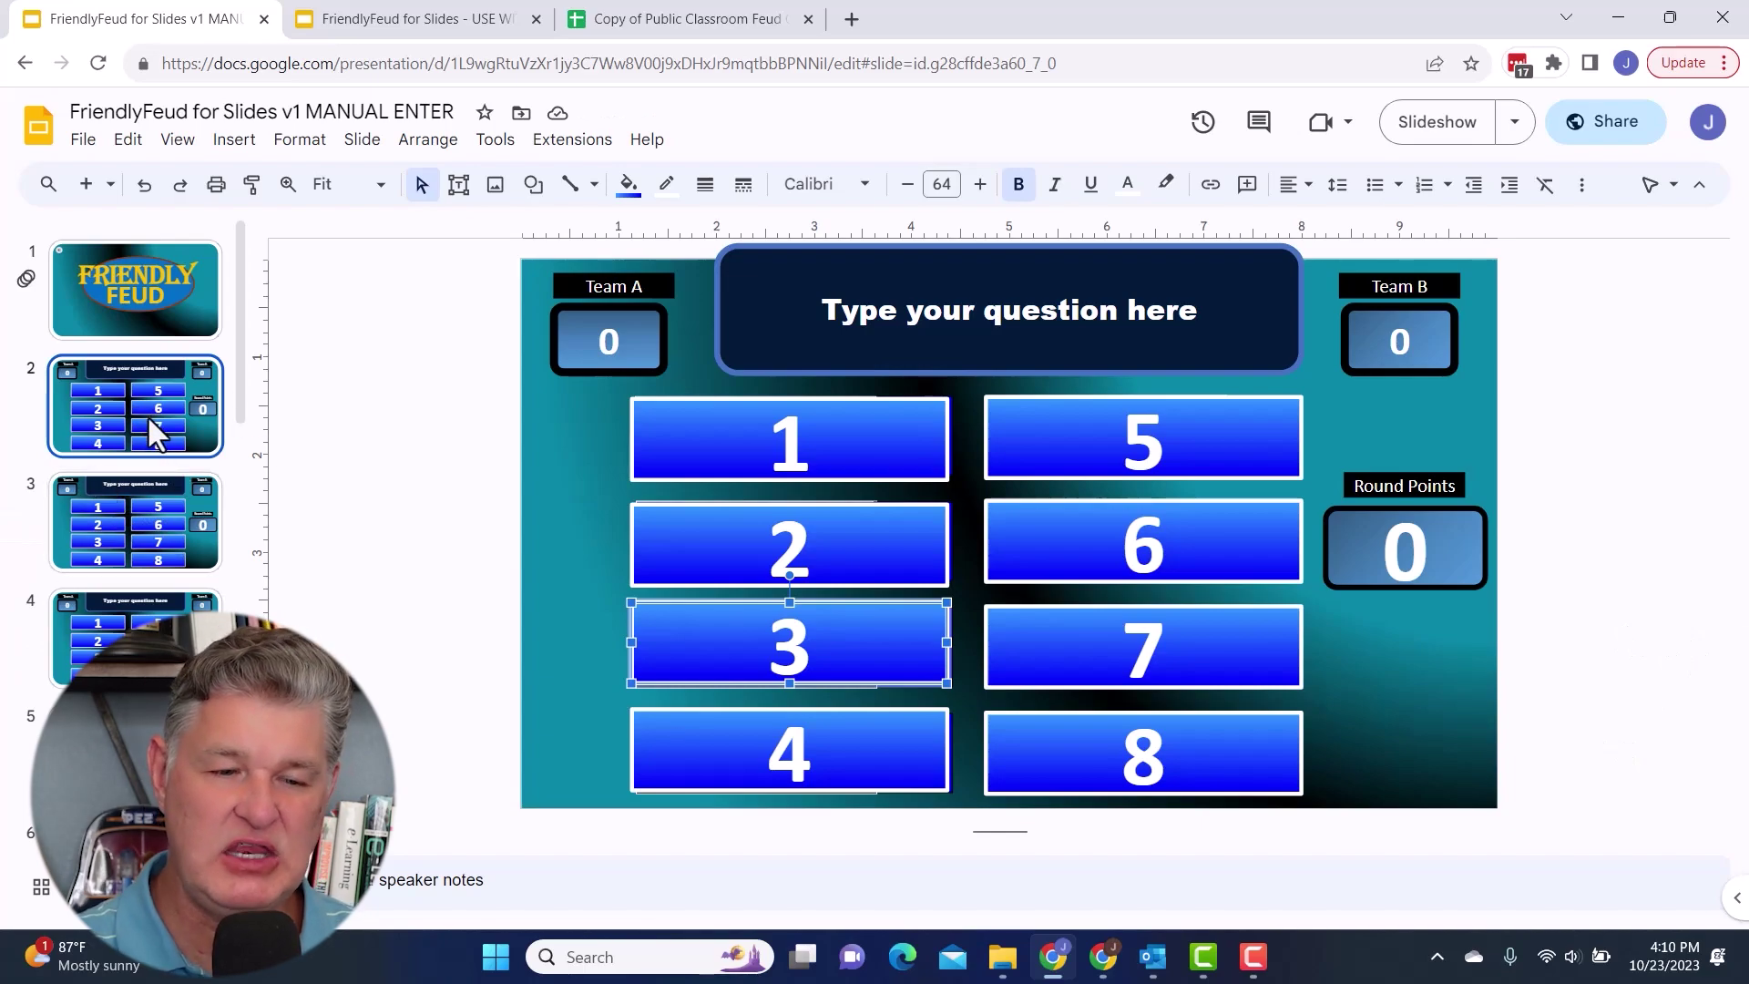
{"action": "scroll", "coordinate": [162, 481], "scroll_direction": "down", "scroll_amount": 1}
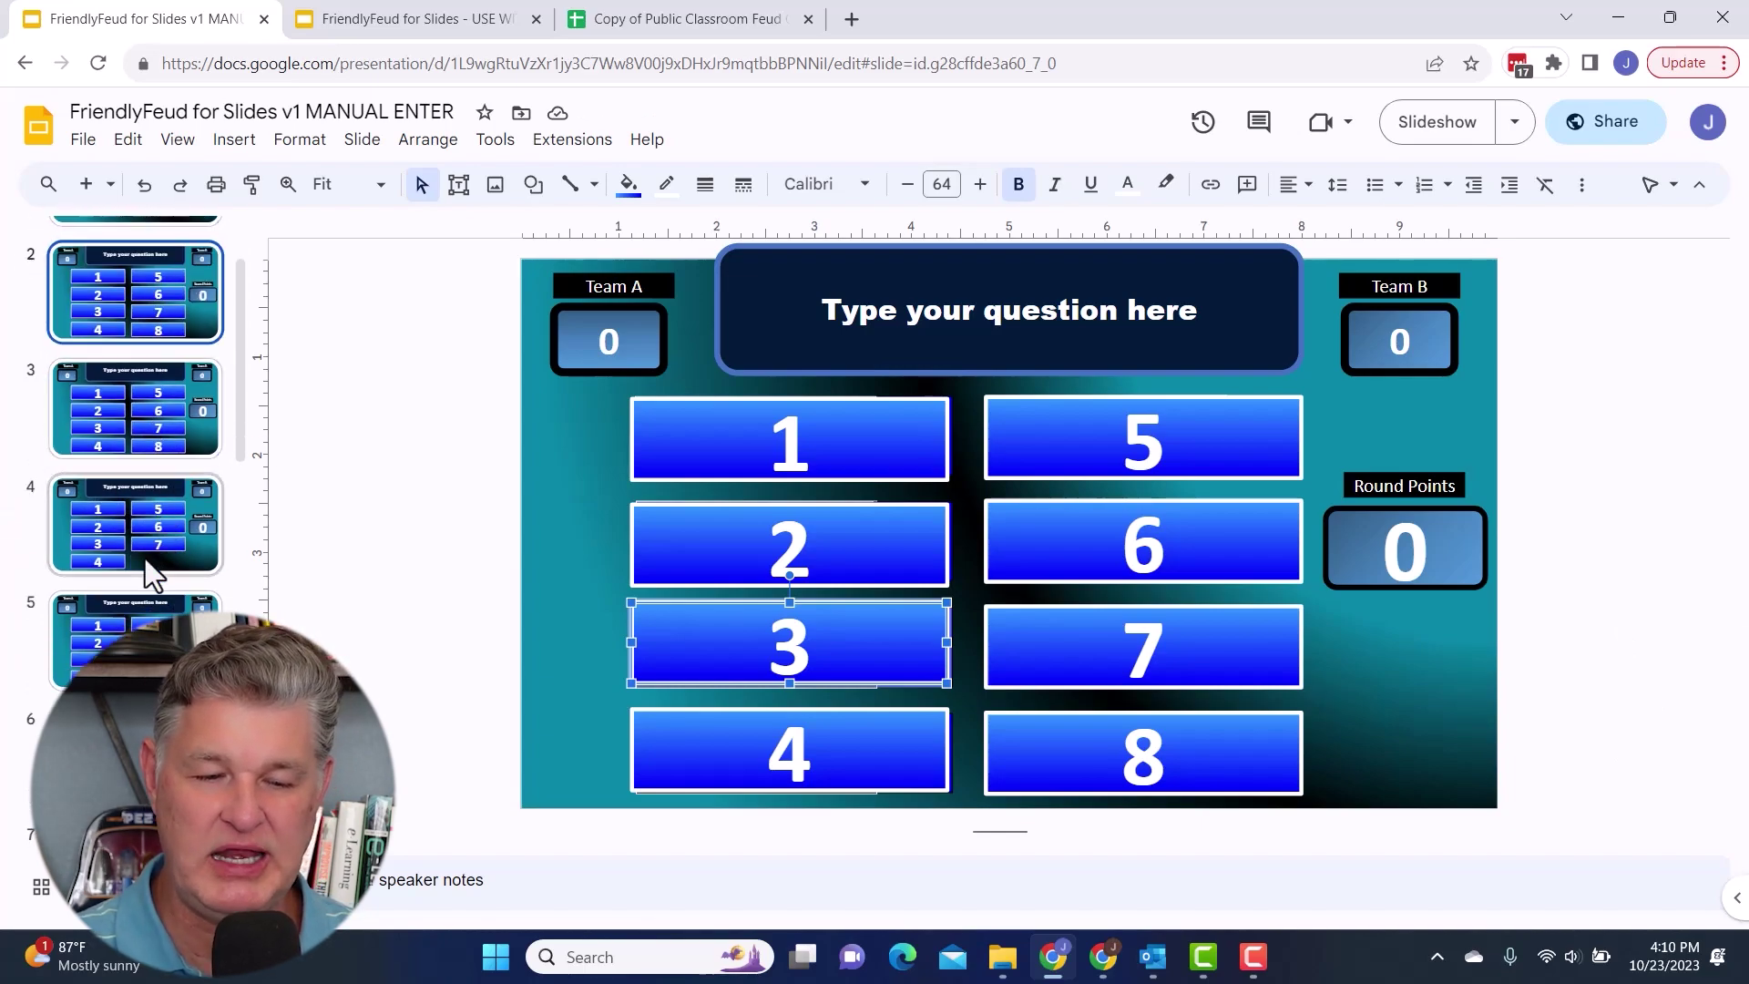
{"action": "scroll", "coordinate": [145, 559], "scroll_direction": "down", "scroll_amount": 6}
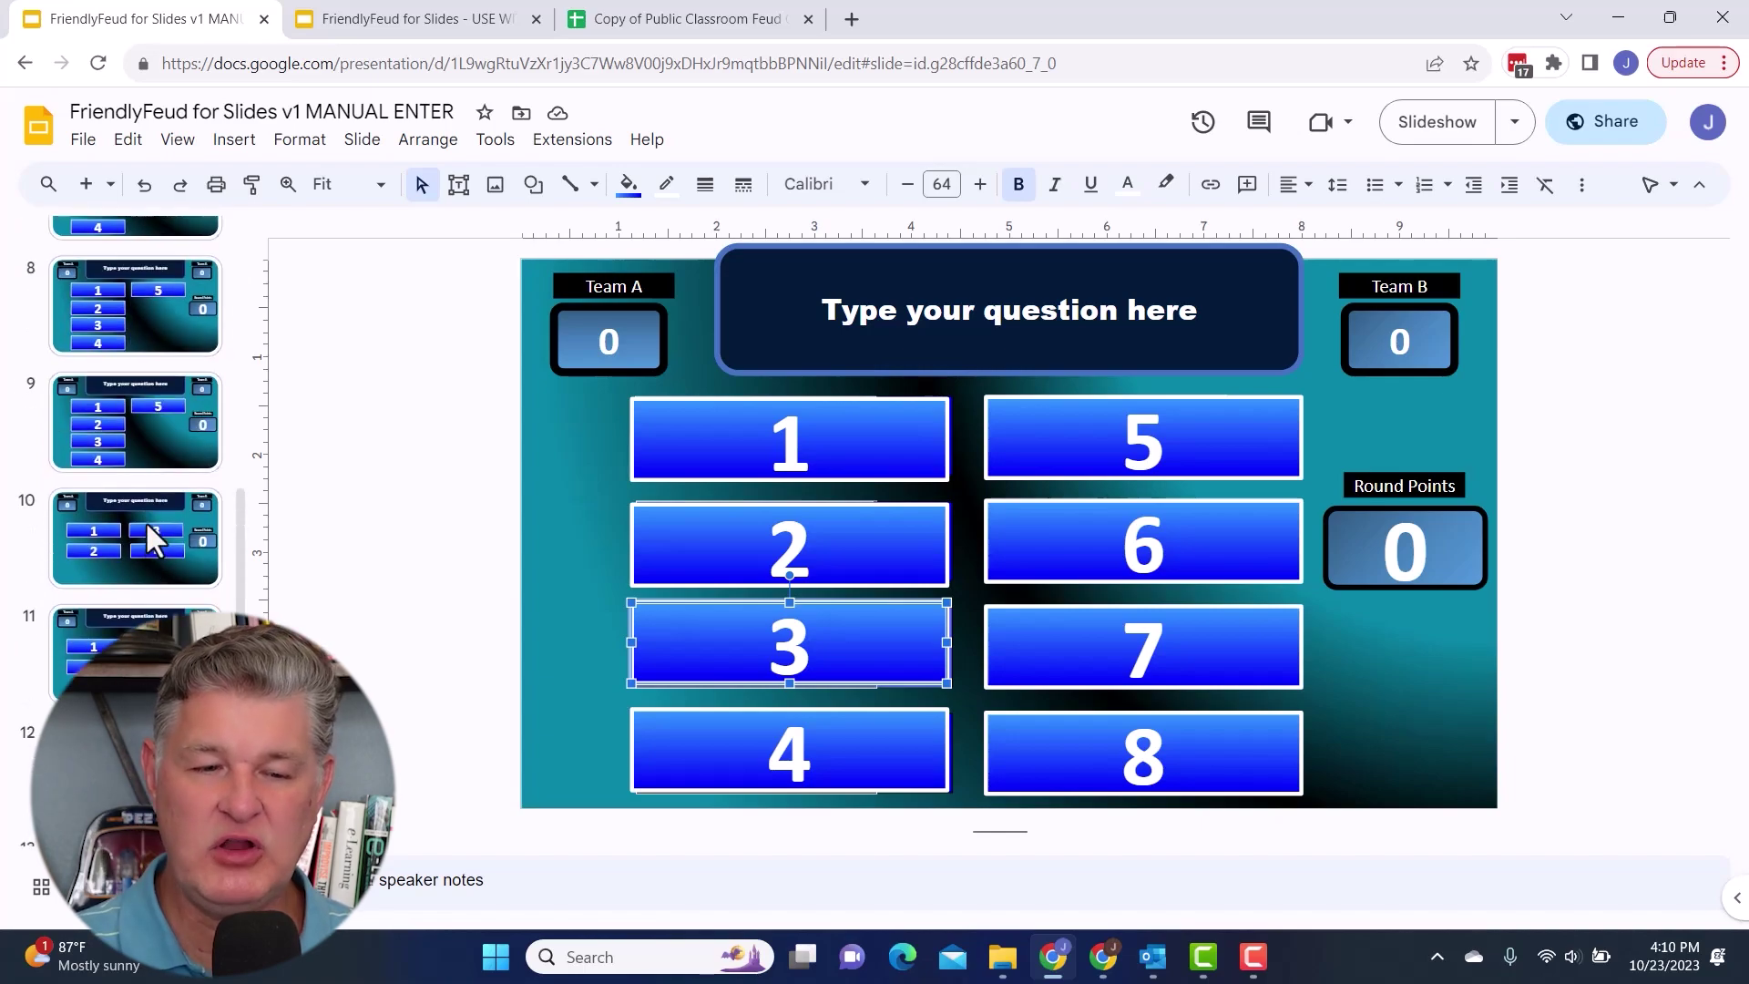
{"action": "scroll", "coordinate": [145, 521], "scroll_direction": "up", "scroll_amount": 7}
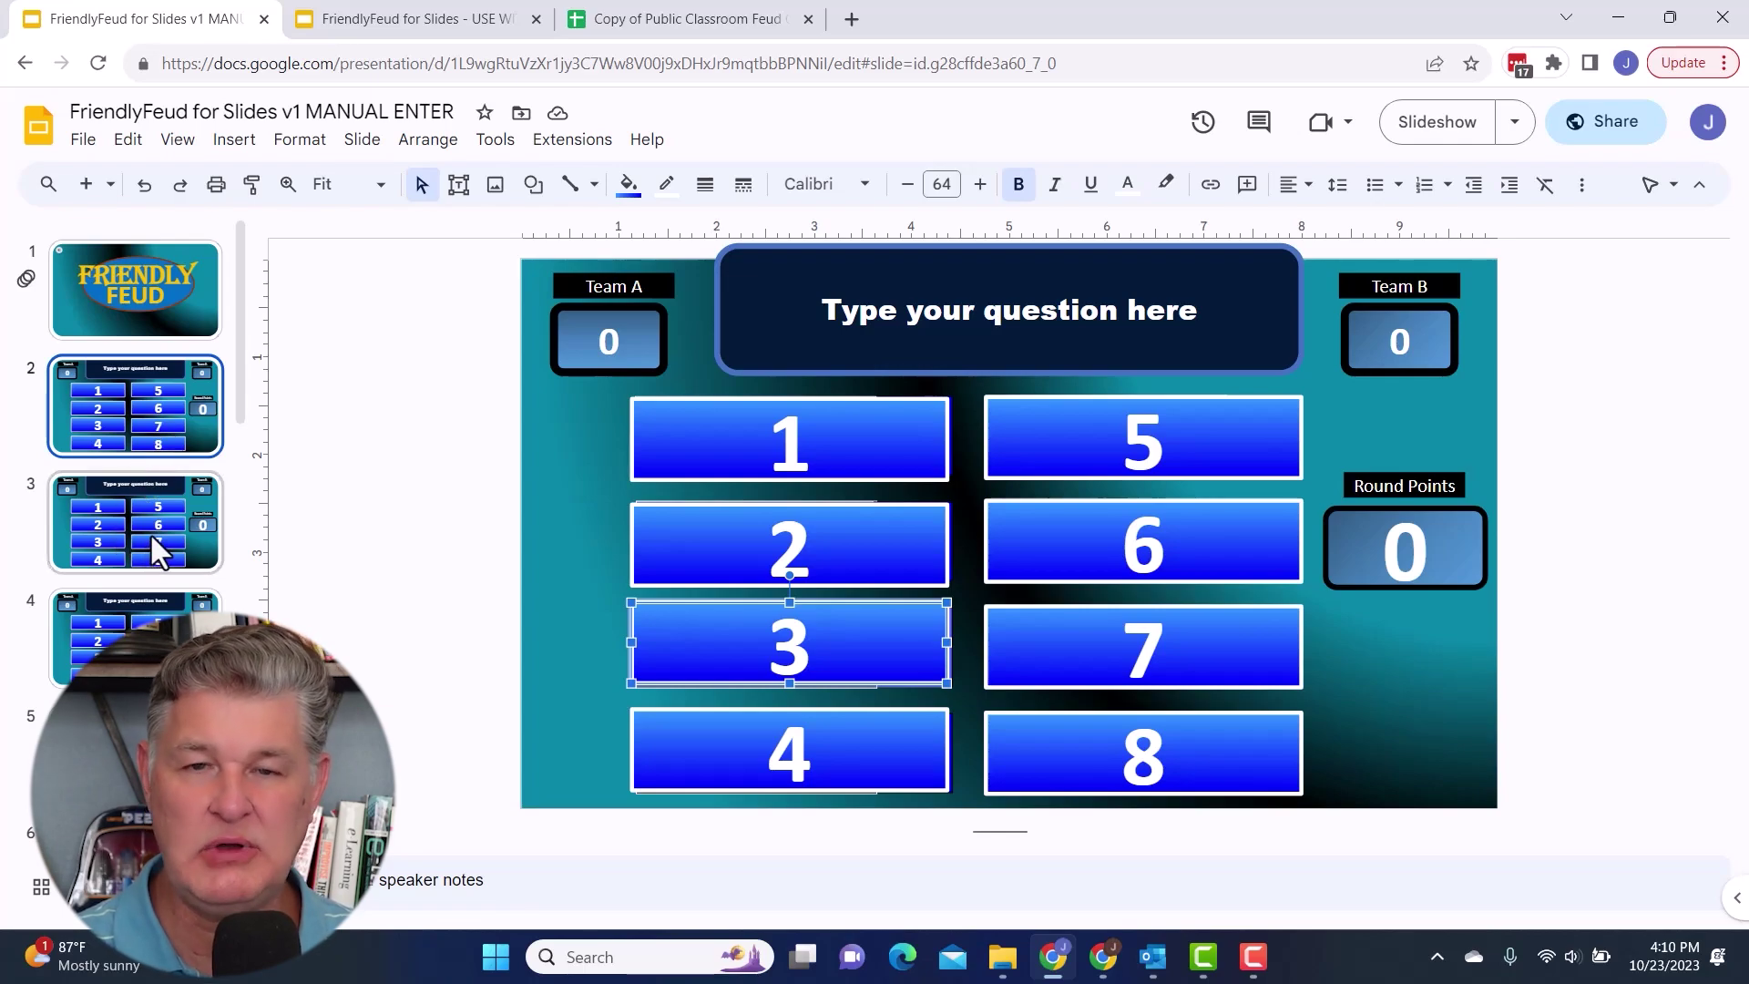
- Browse the filmstrip past slide 4 and open slide 6, the six-answer board
{"action": "left_click", "coordinate": [112, 601]}
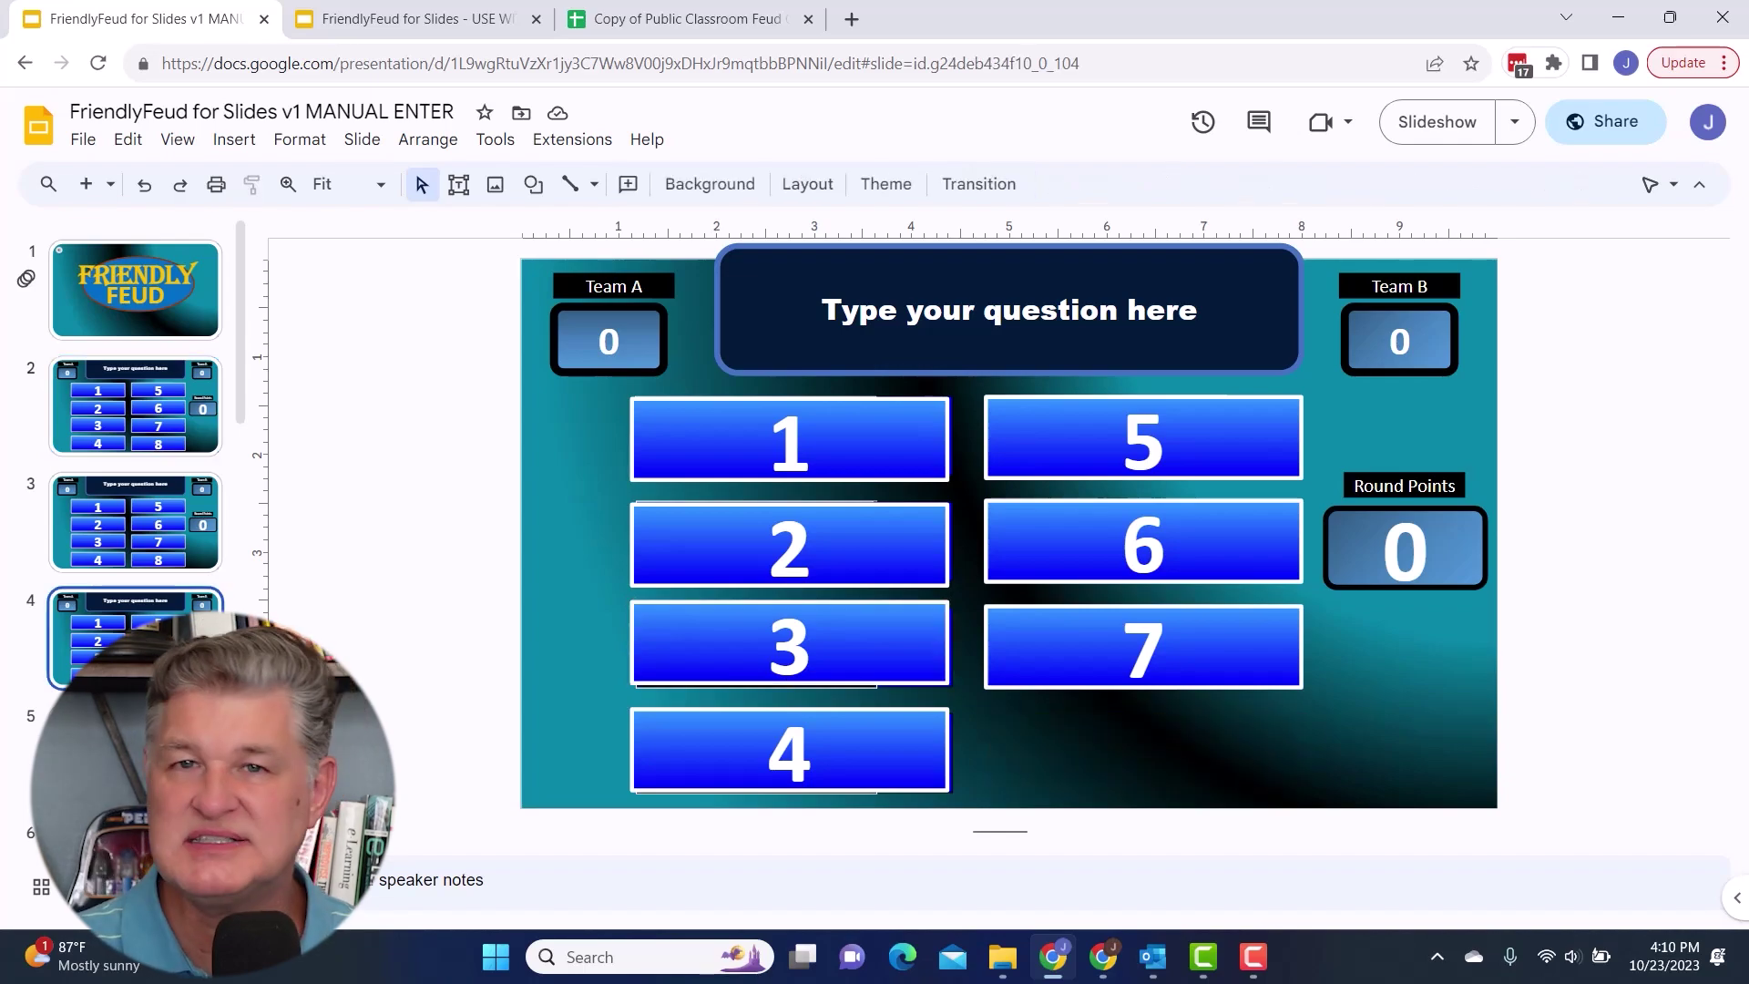
{"action": "scroll", "coordinate": [135, 455], "scroll_direction": "down", "scroll_amount": 2}
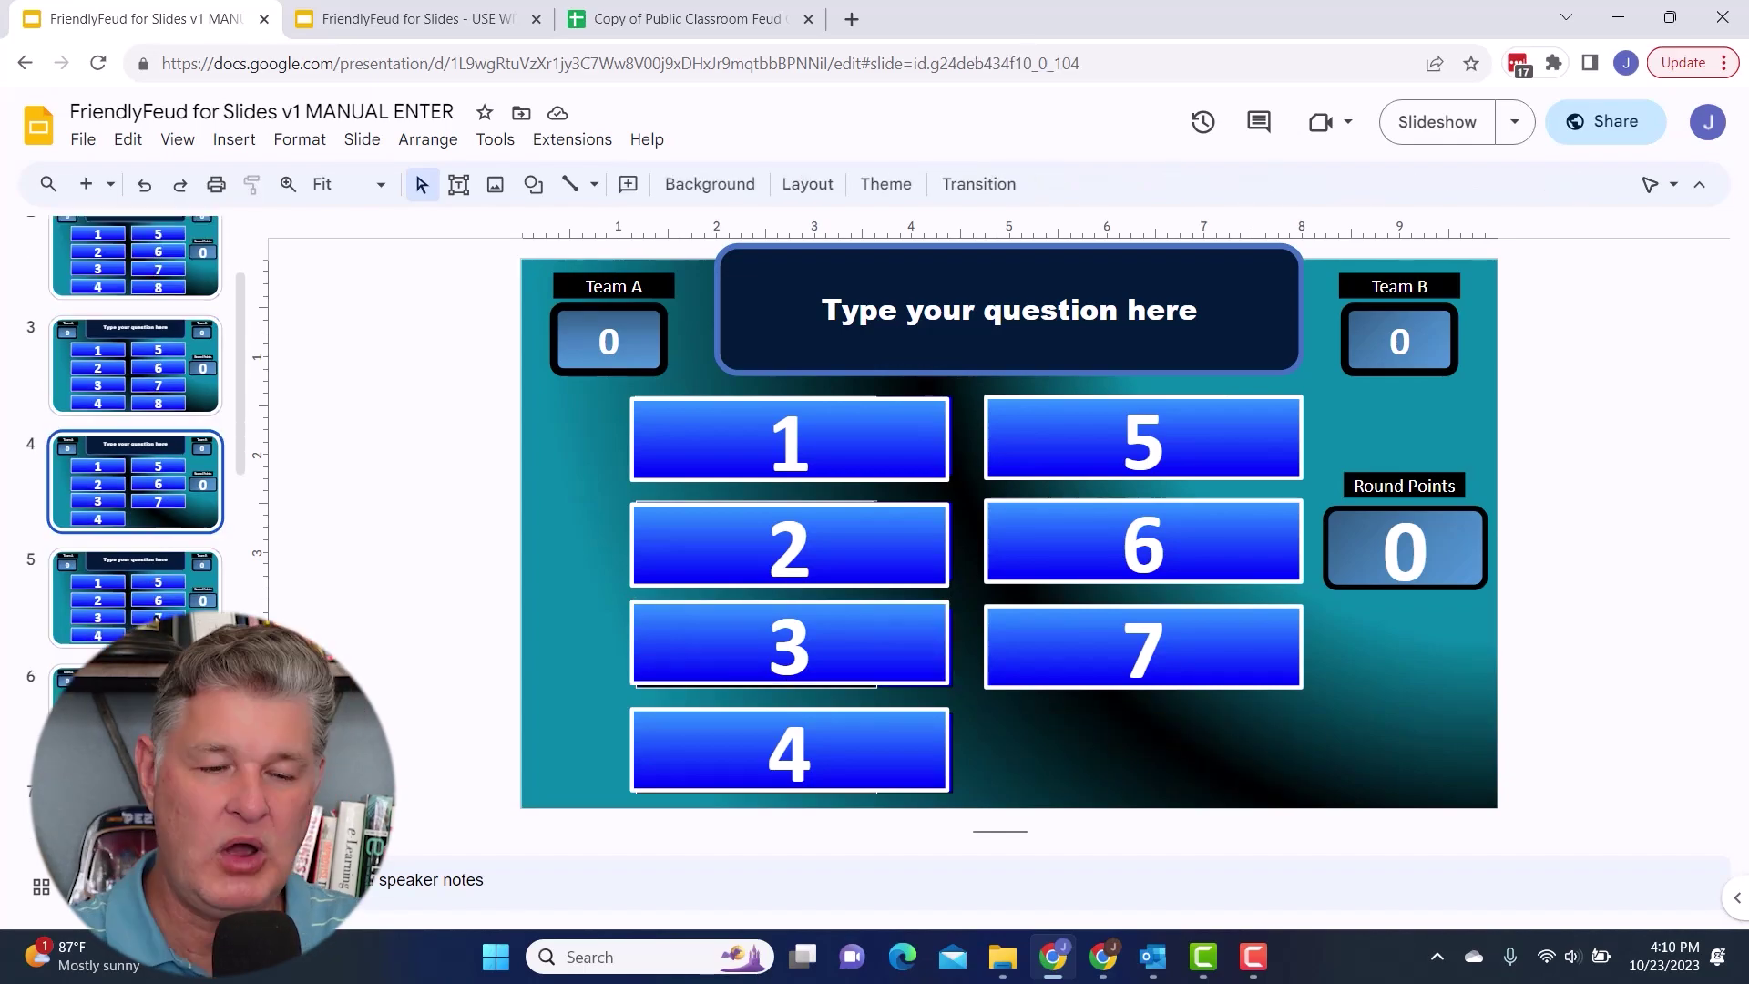
{"action": "scroll", "coordinate": [135, 455], "scroll_direction": "down", "scroll_amount": 1}
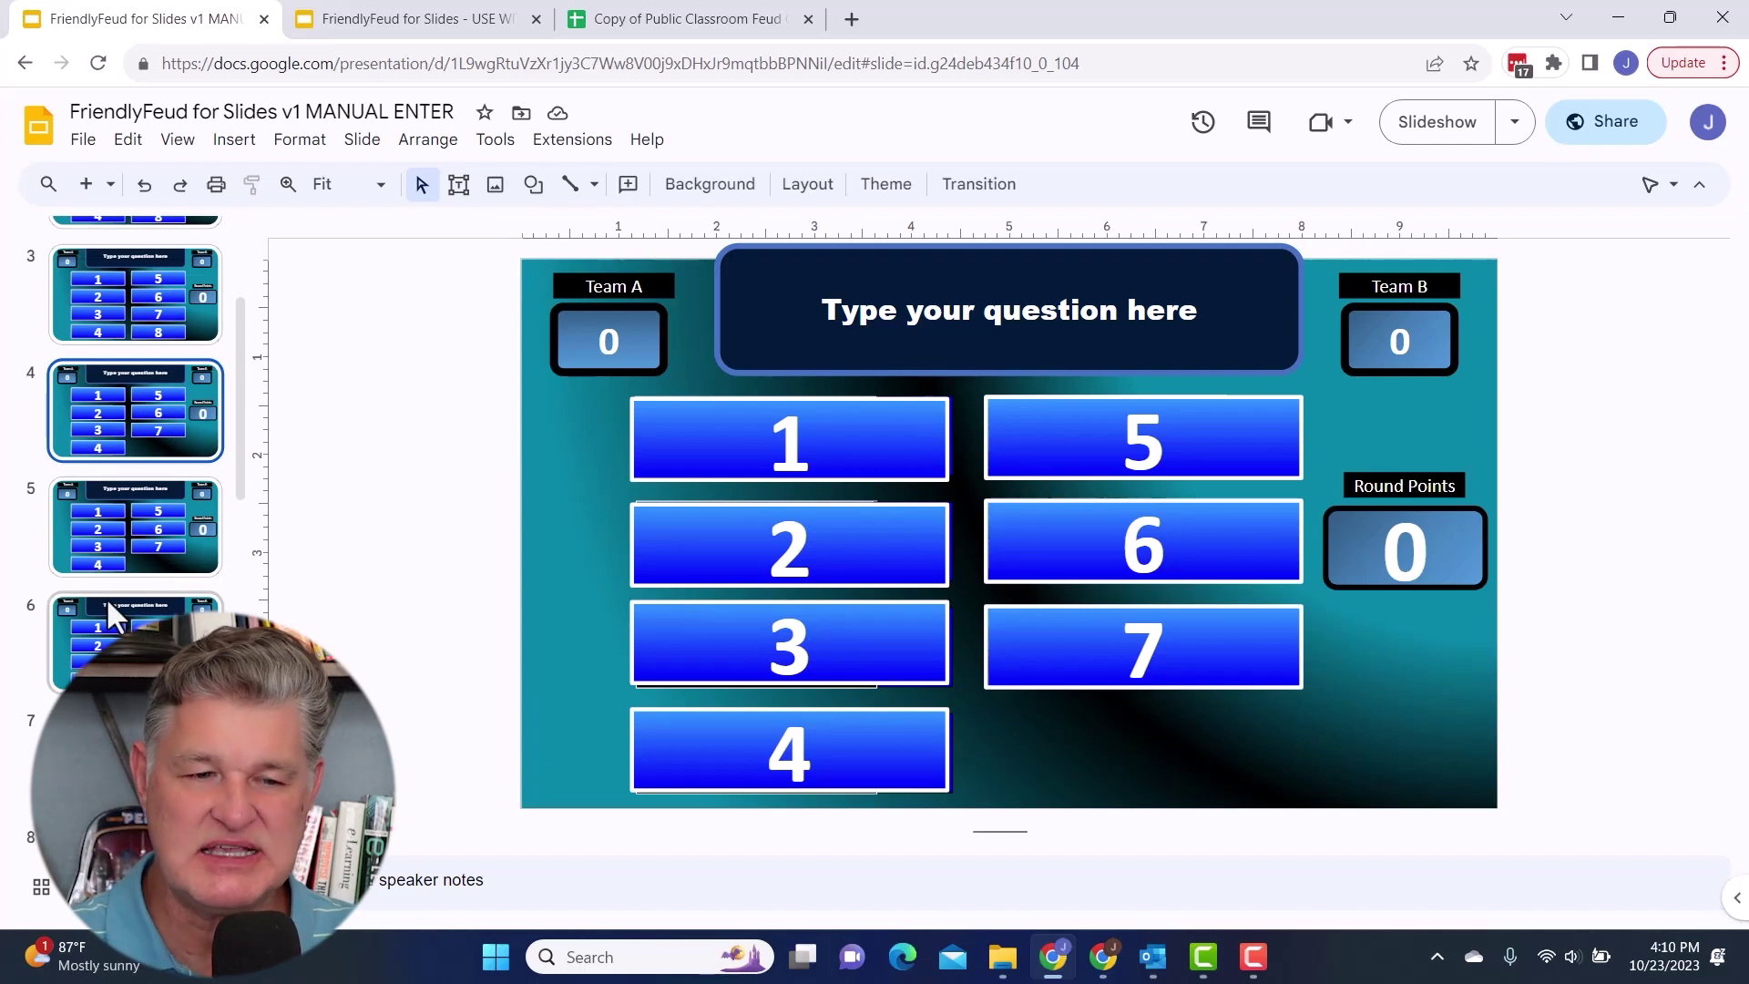
{"action": "scroll", "coordinate": [95, 456], "scroll_direction": "up", "scroll_amount": 2}
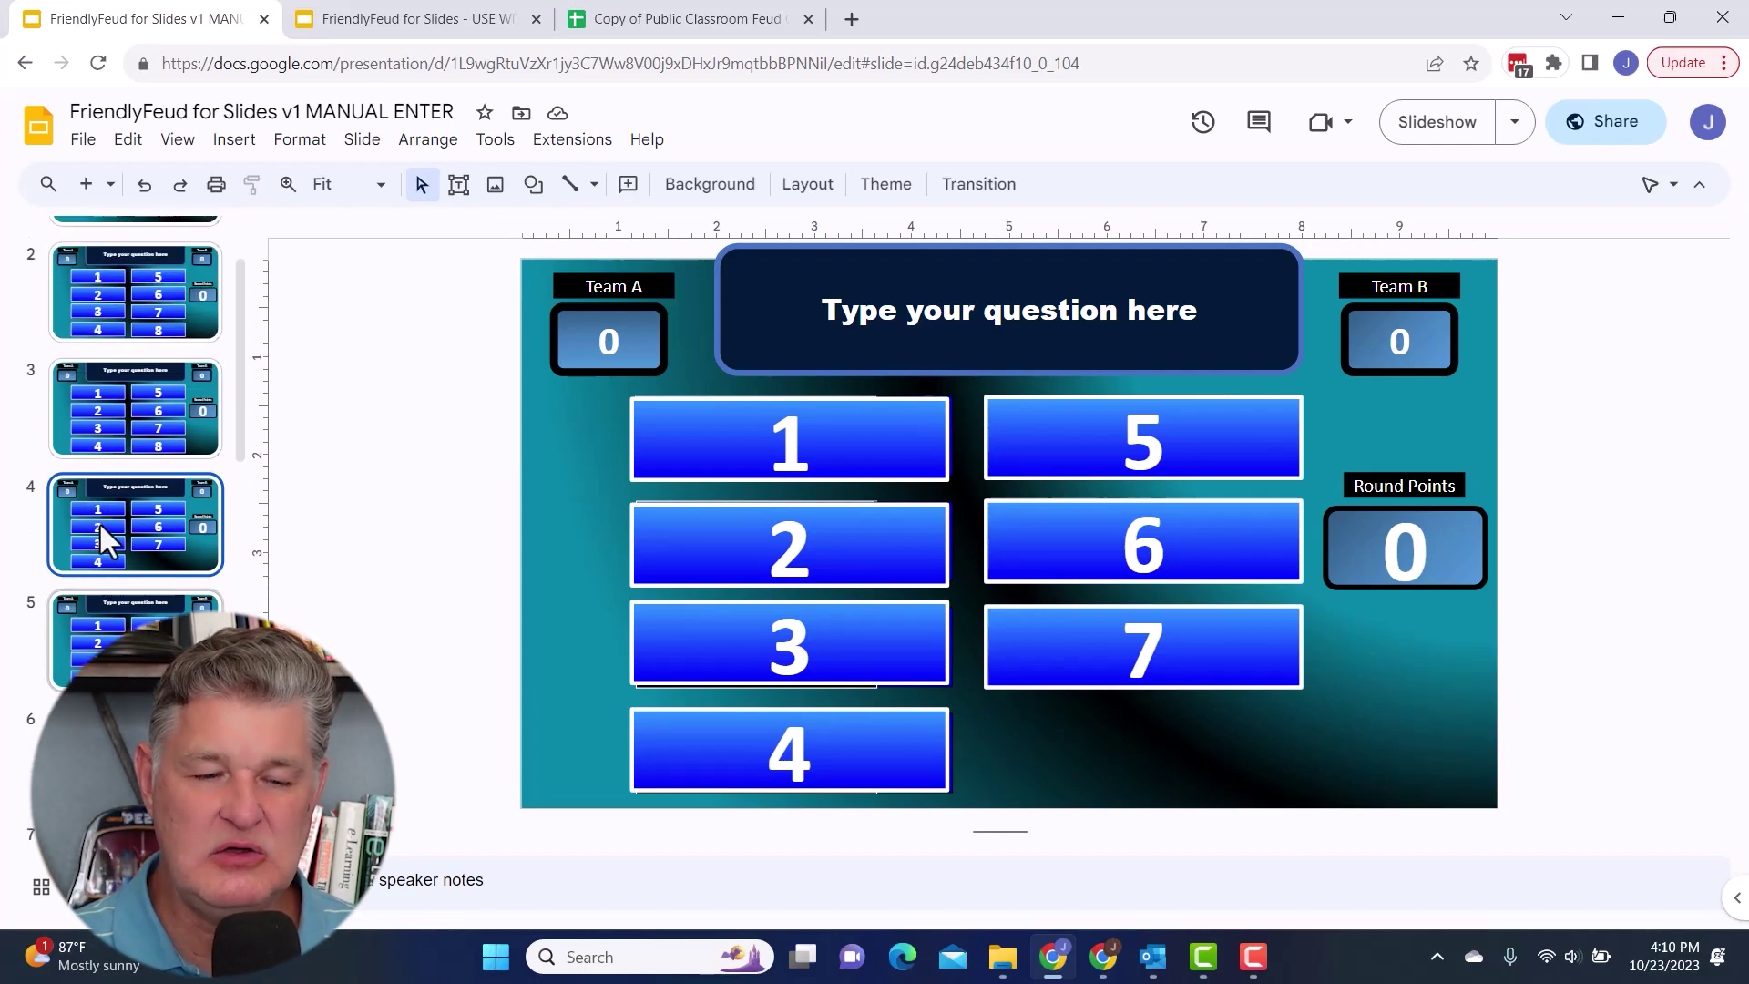
{"action": "scroll", "coordinate": [110, 521], "scroll_direction": "down", "scroll_amount": 4}
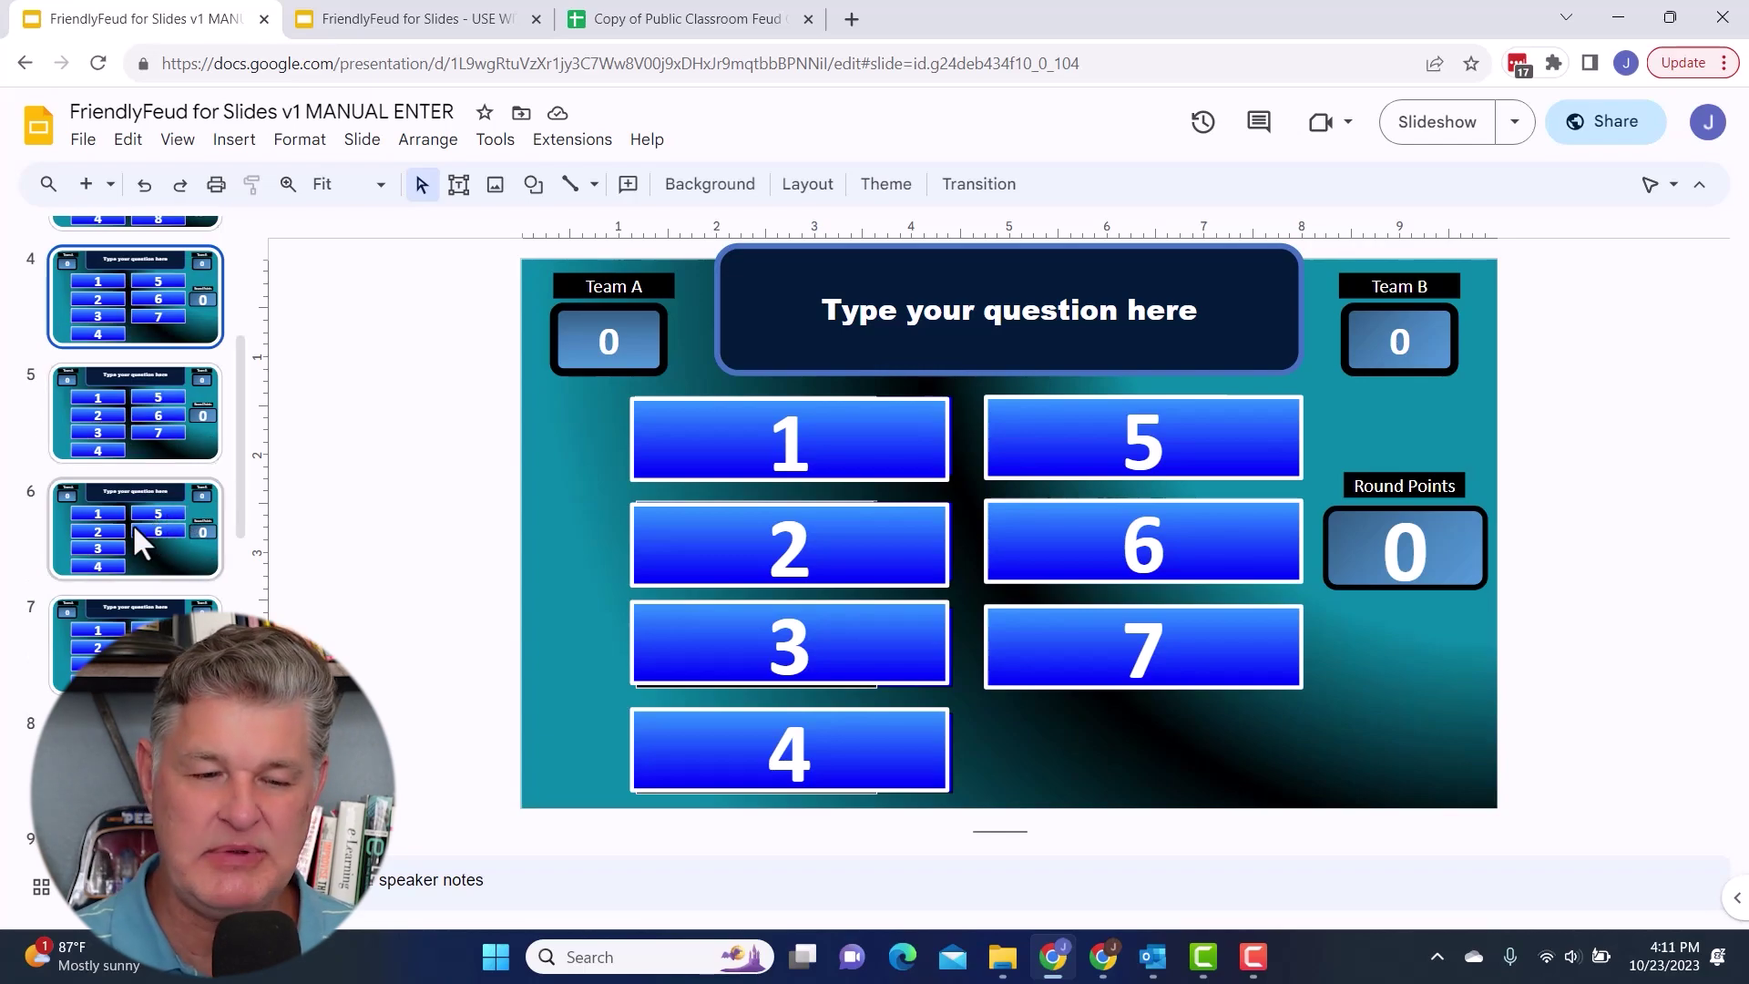
{"action": "left_click", "coordinate": [133, 525]}
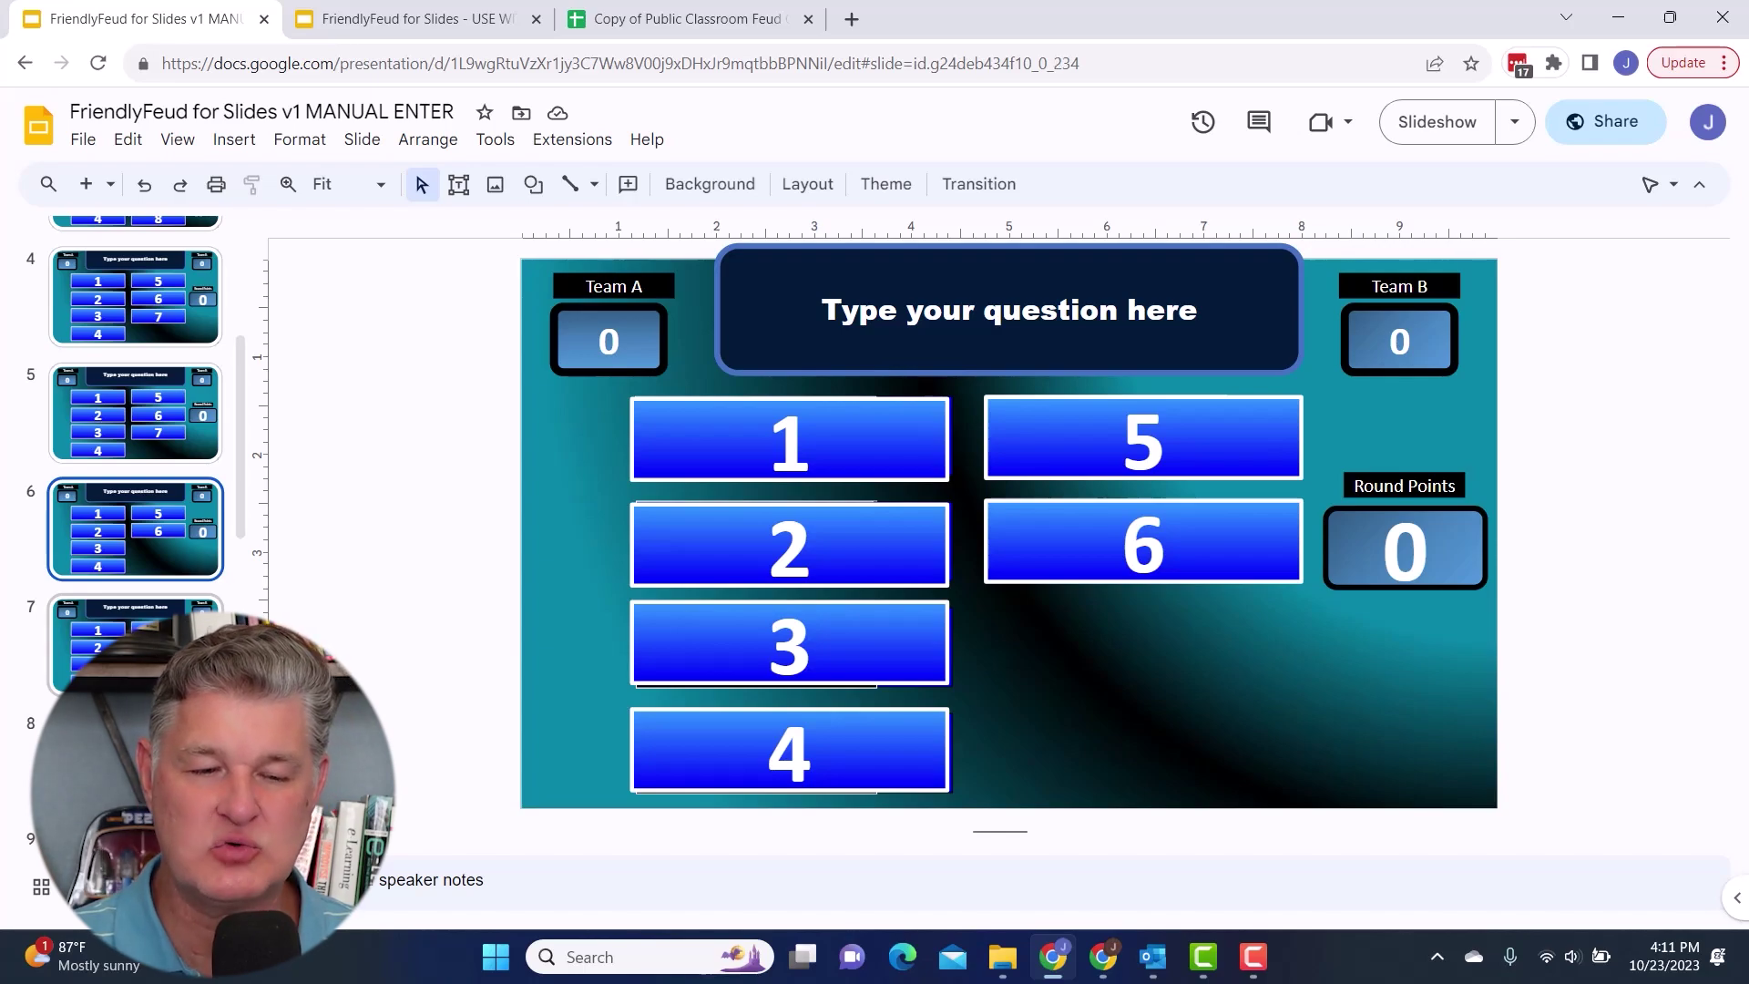
- Duplicate the six-answer board as slide 7 and change its question to 'Here is my question'
{"action": "right_click", "coordinate": [138, 629]}
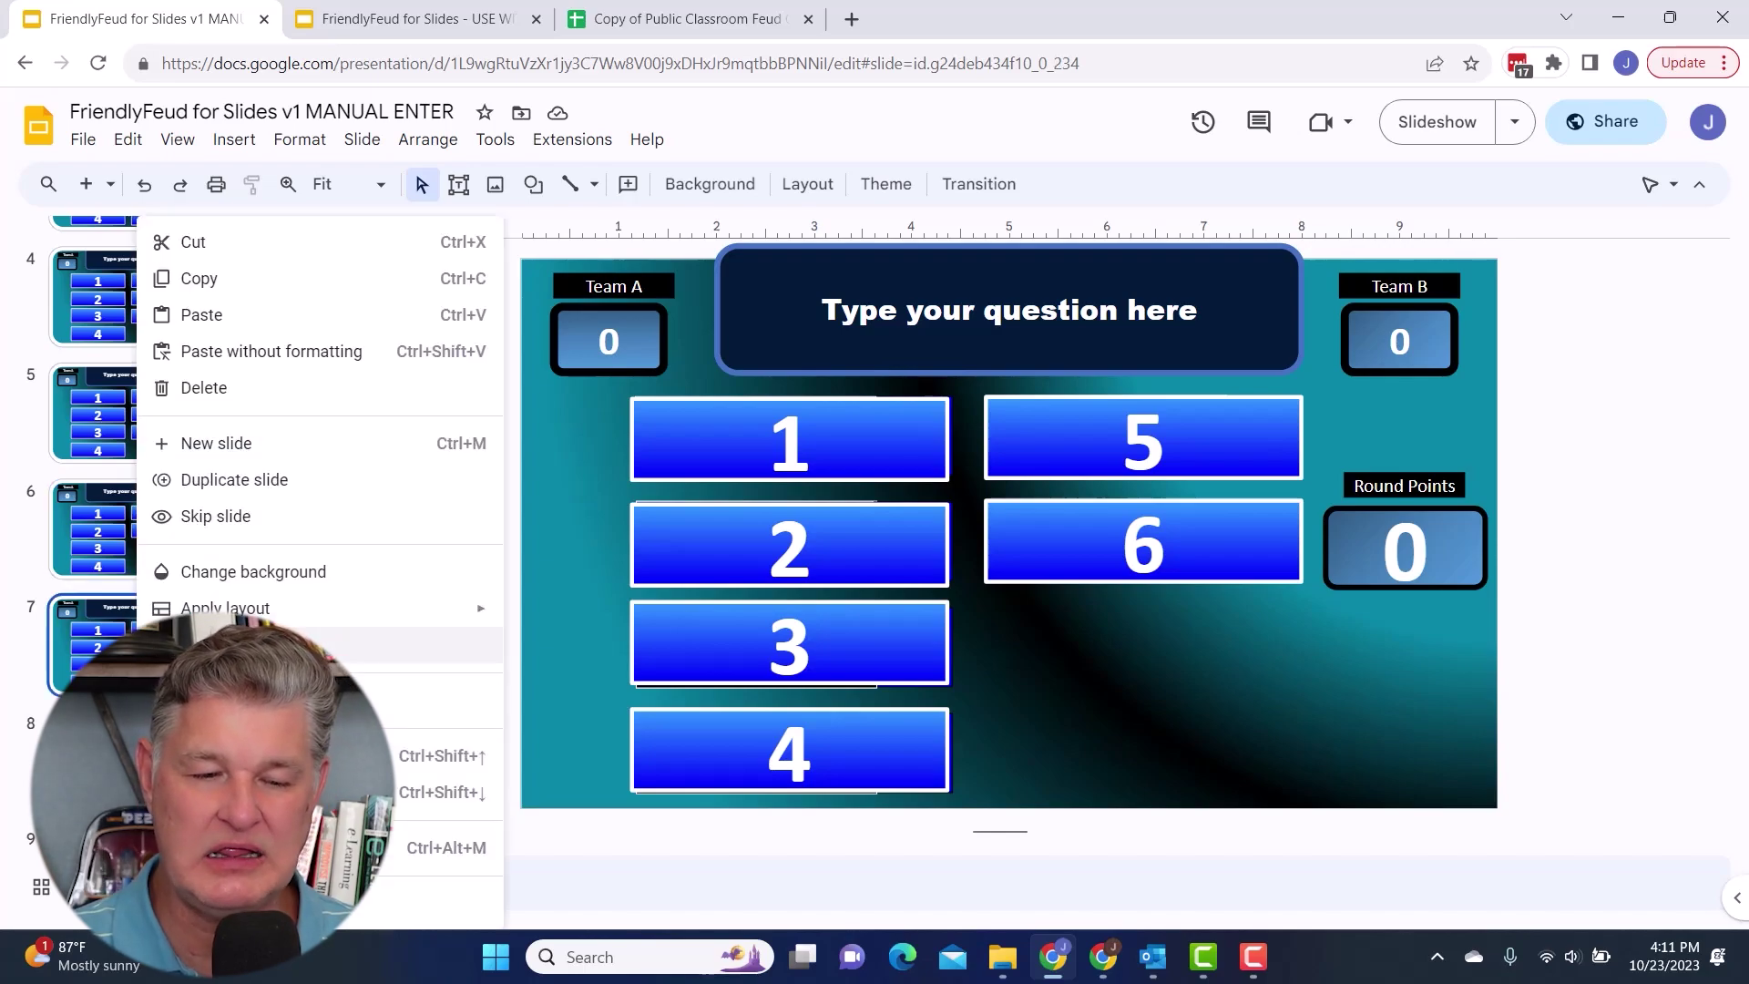
{"action": "left_click", "coordinate": [255, 501]}
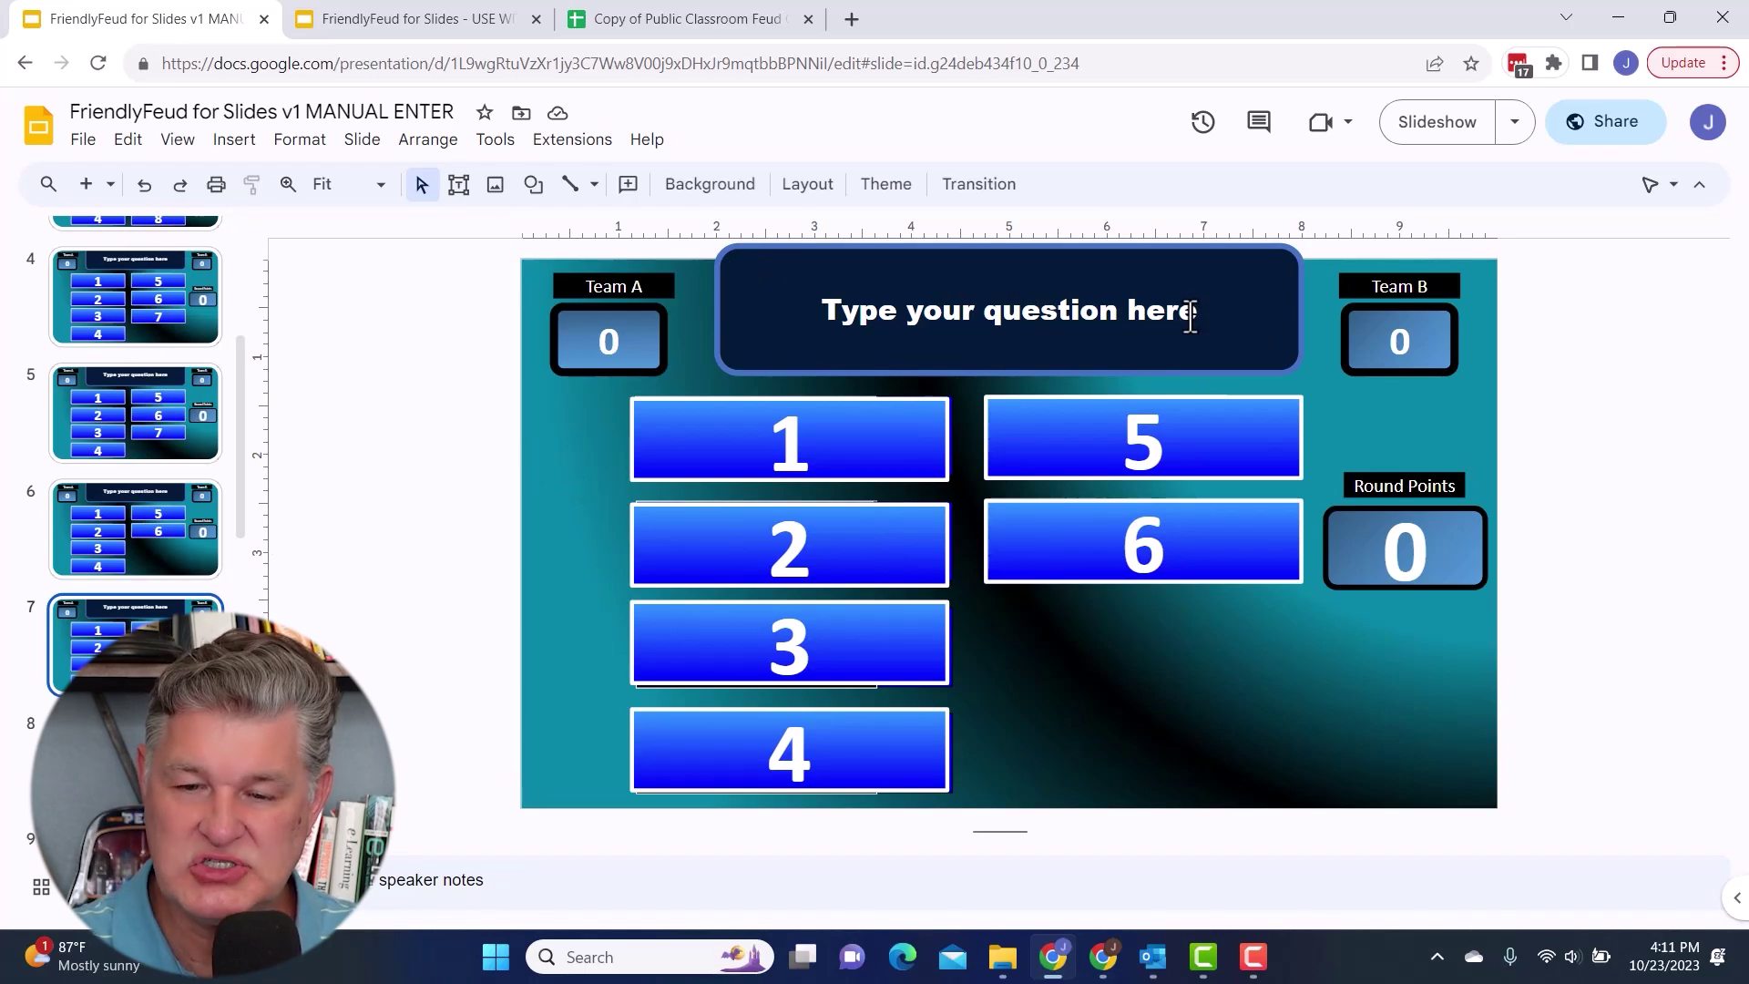
{"action": "left_click_drag", "start_coordinate": [1099, 312], "coordinate": [781, 310]}
{"action": "type", "text": "Her"}
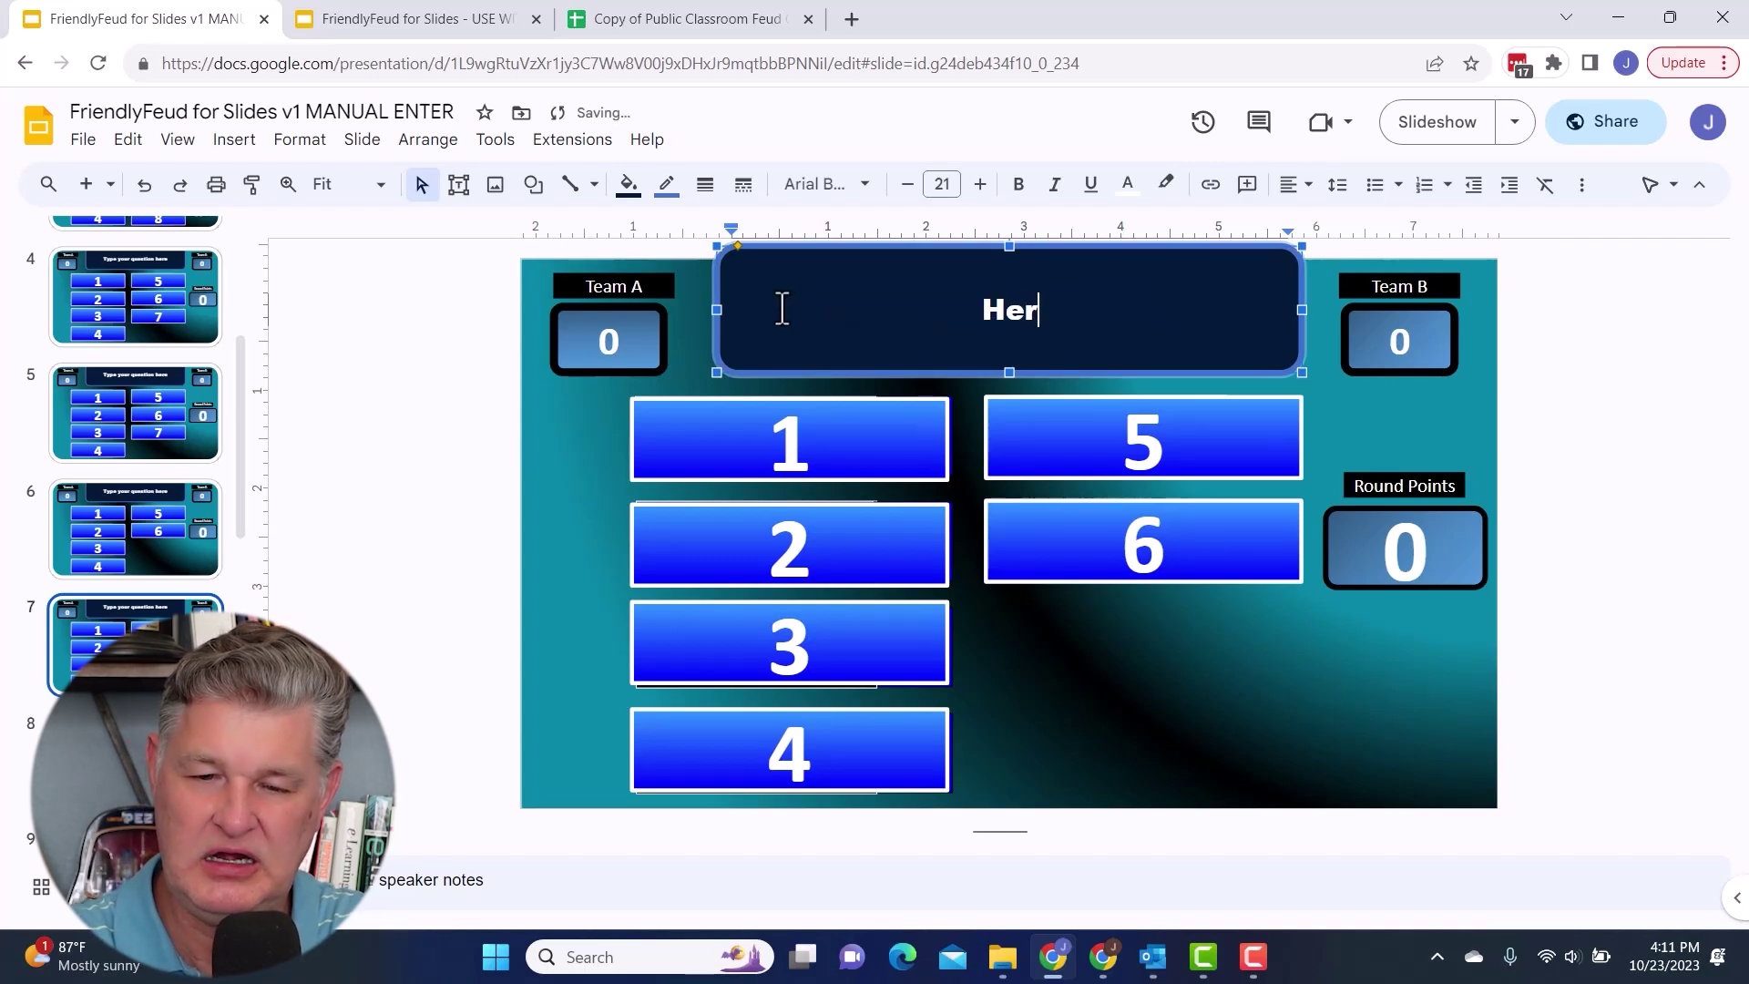
{"action": "type", "text": "e is my question"}
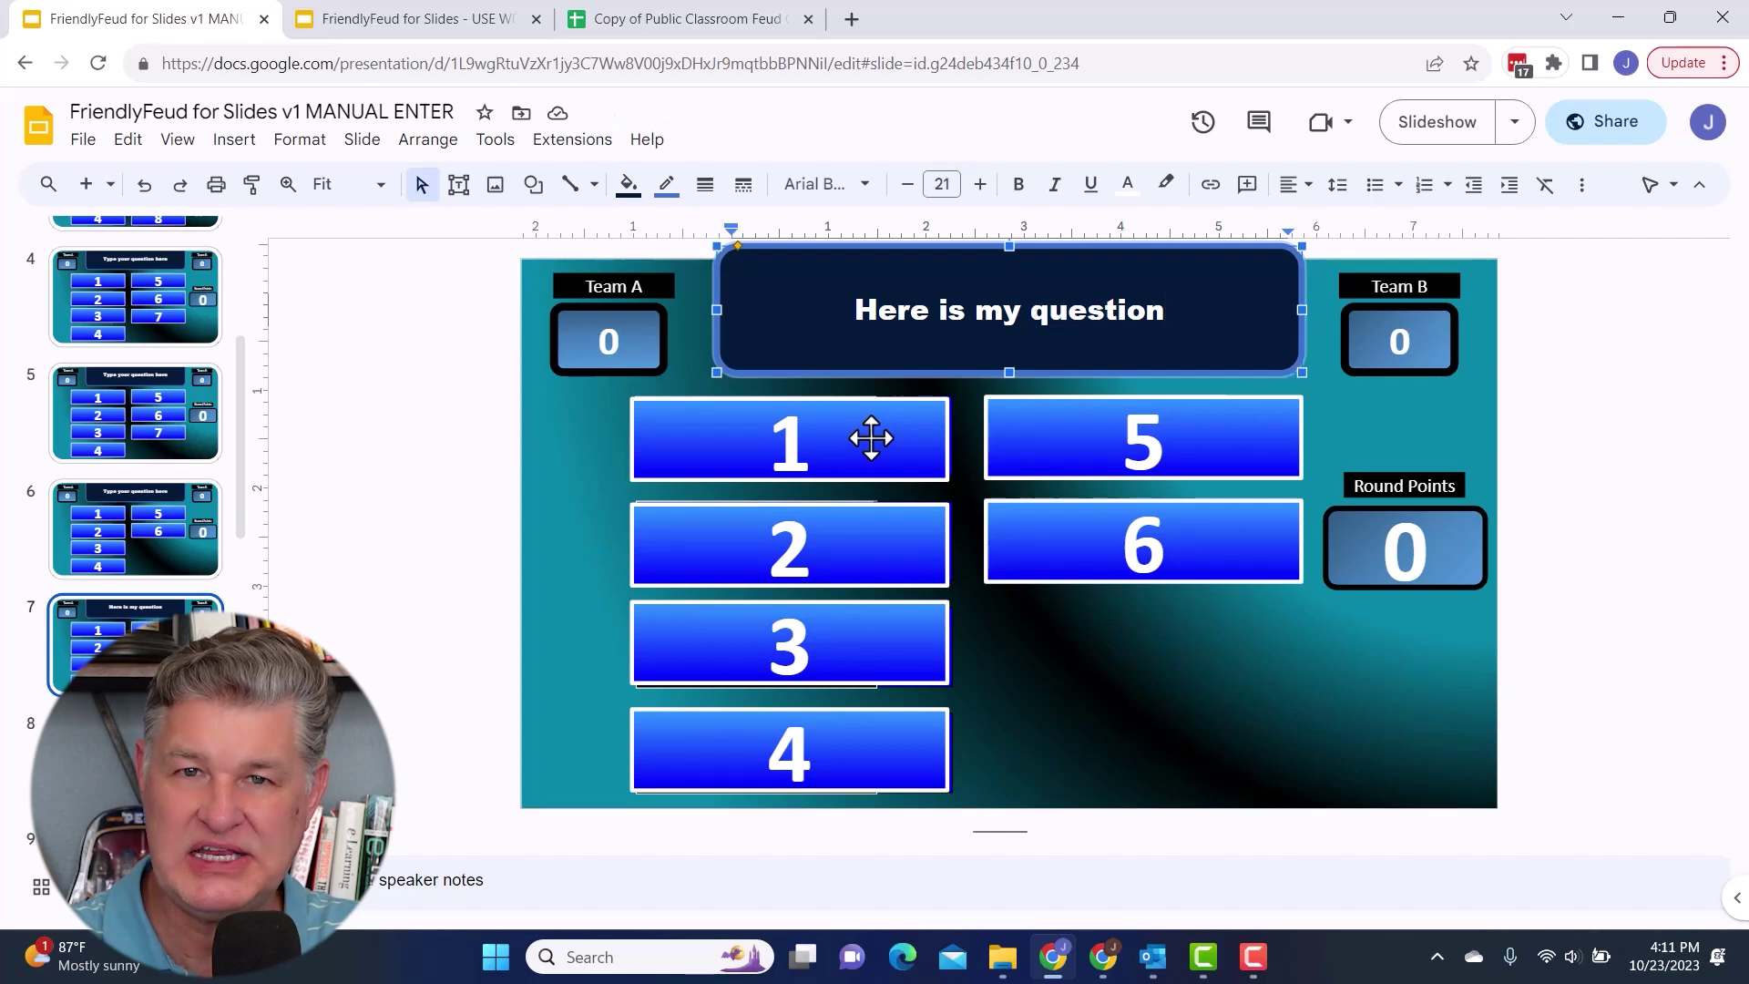
- Cut all six numbered cover boxes off slide 7's board
{"action": "left_click", "coordinate": [870, 438]}
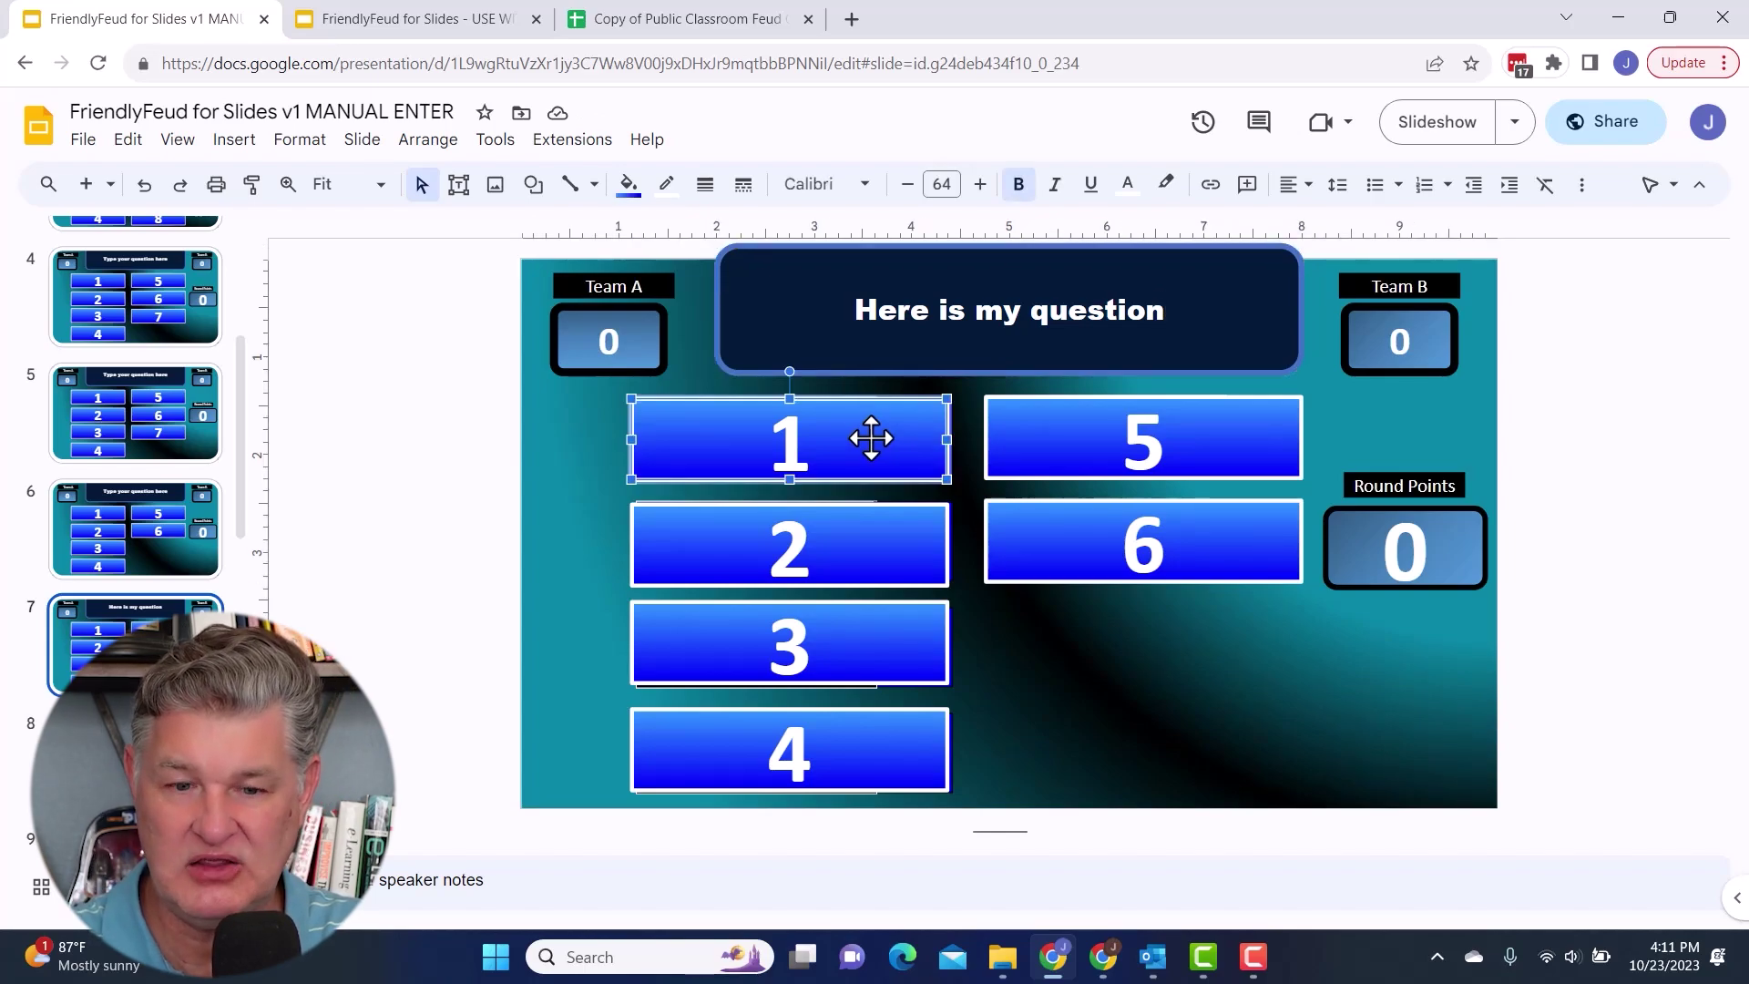
{"action": "left_click", "coordinate": [894, 558], "text": "shift"}
{"action": "left_click", "coordinate": [894, 646], "text": "shift"}
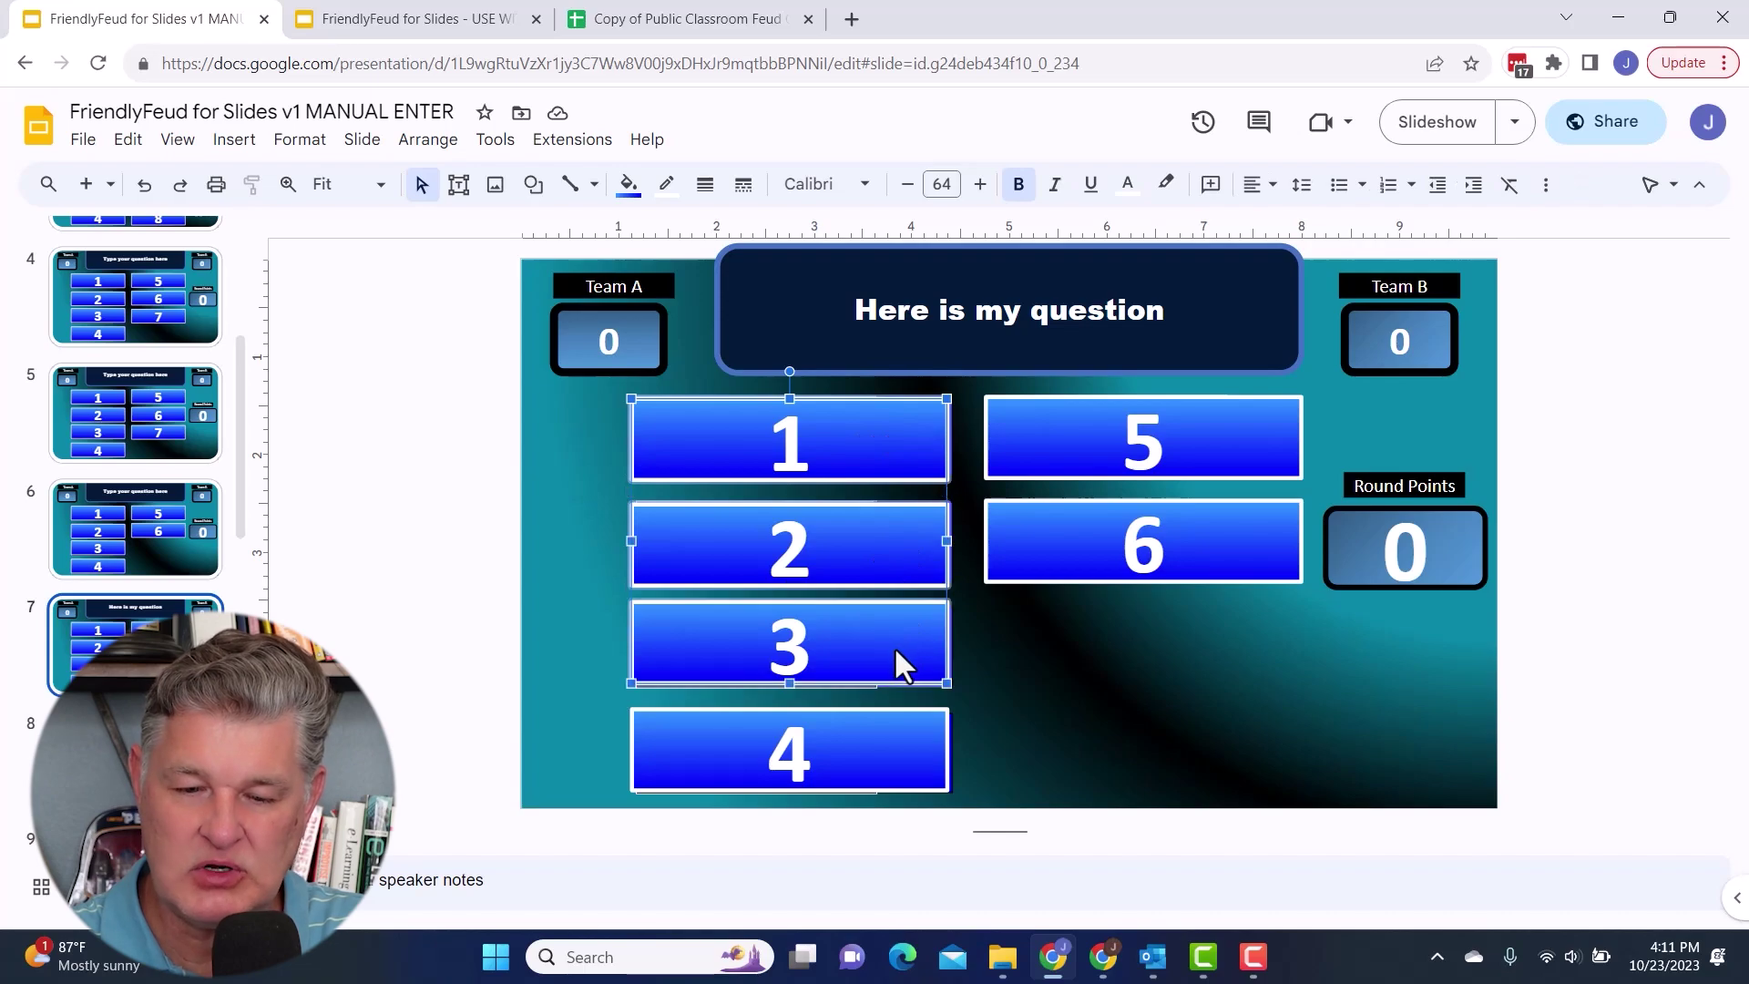
{"action": "left_click", "coordinate": [877, 751], "text": "shift"}
{"action": "left_click", "coordinate": [1194, 434], "text": "shift"}
{"action": "left_click", "coordinate": [1200, 519], "text": "shift"}
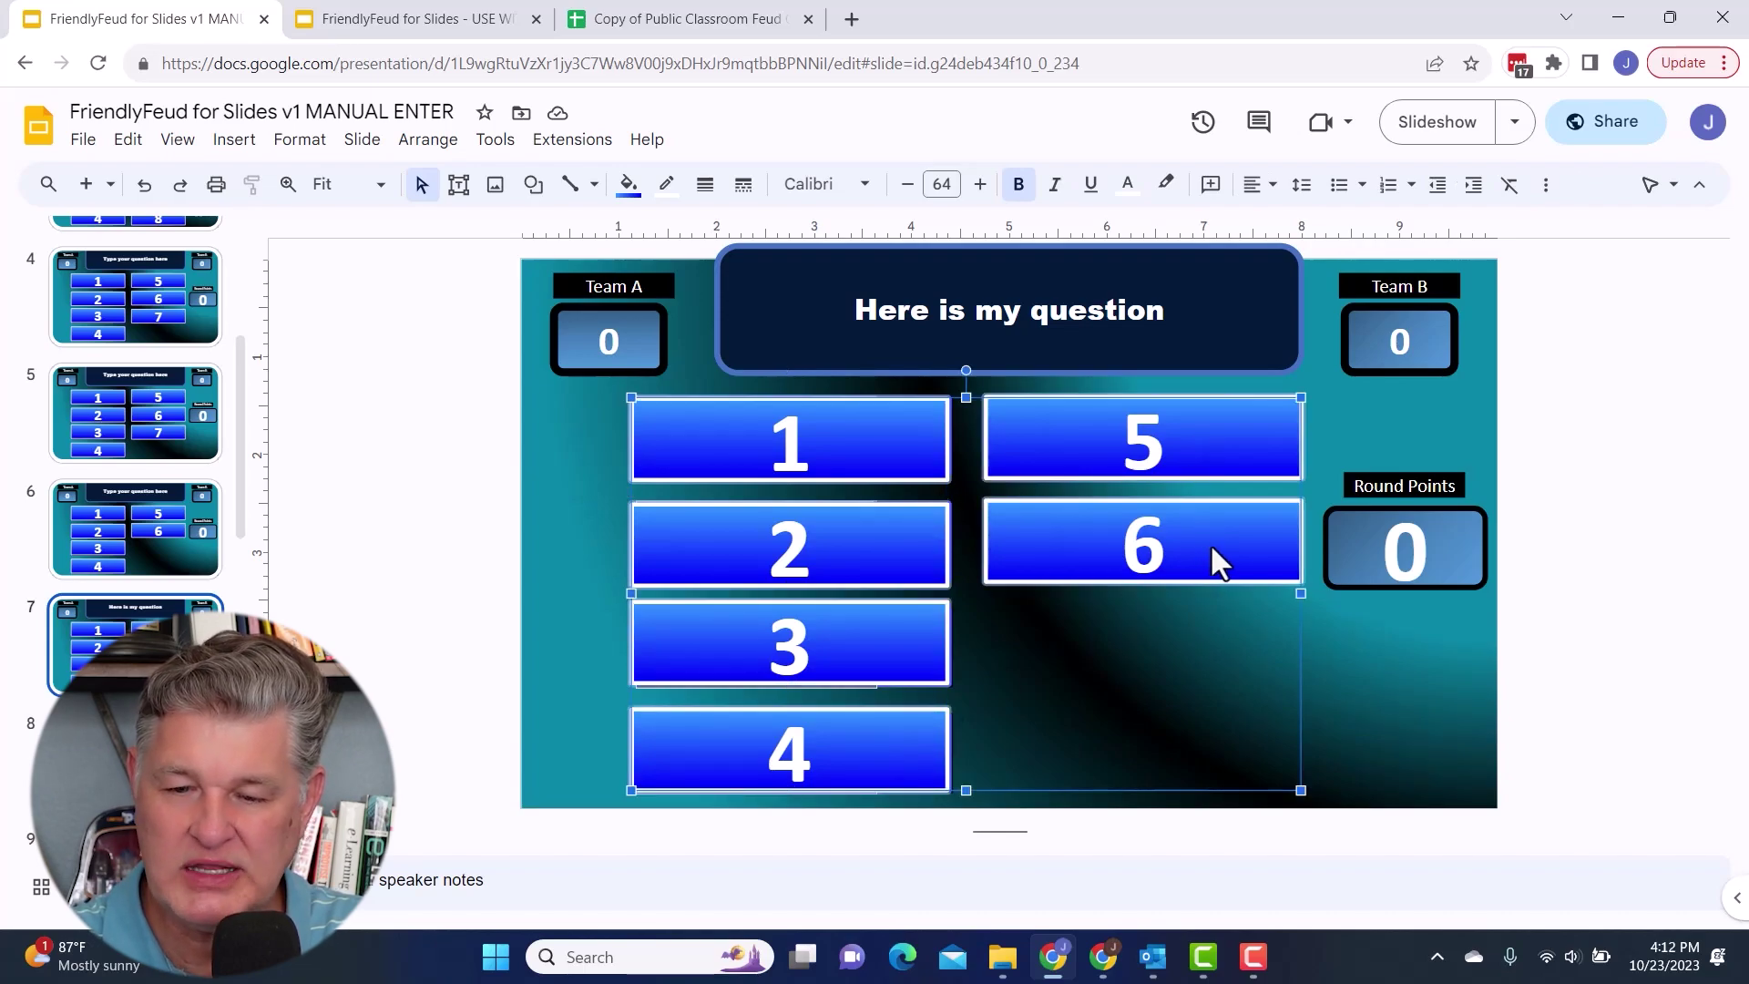
{"action": "right_click", "coordinate": [1211, 541]}
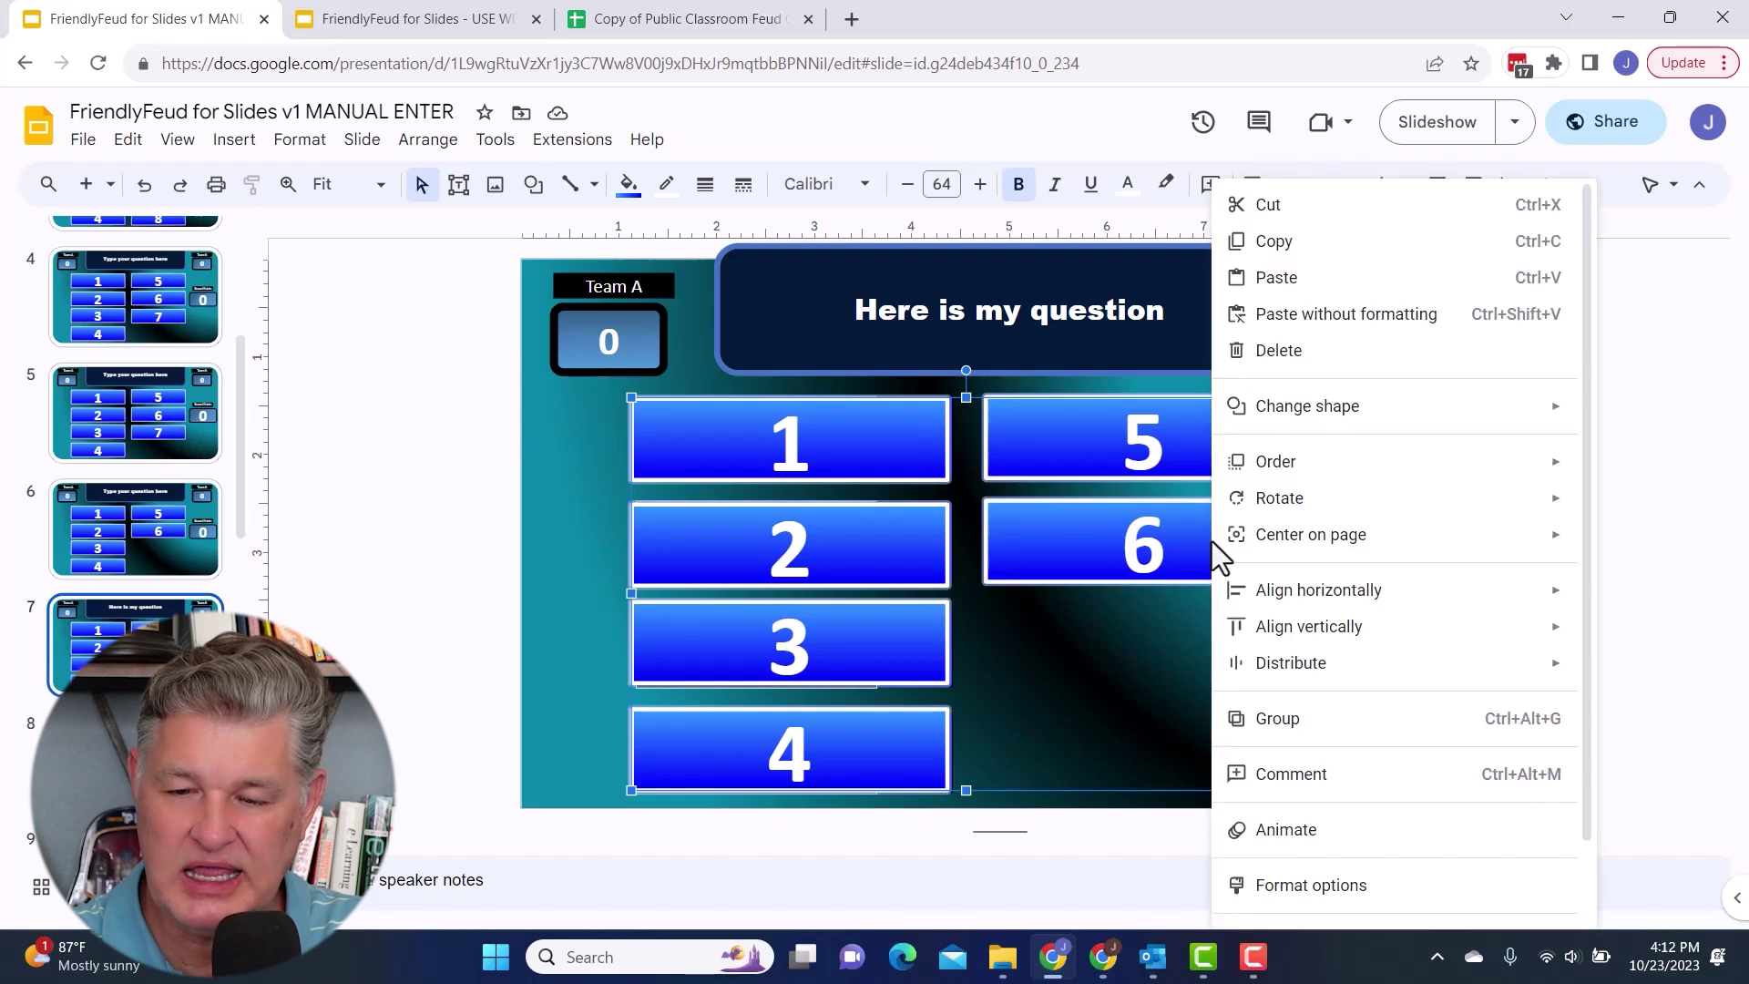
{"action": "left_click", "coordinate": [1268, 208]}
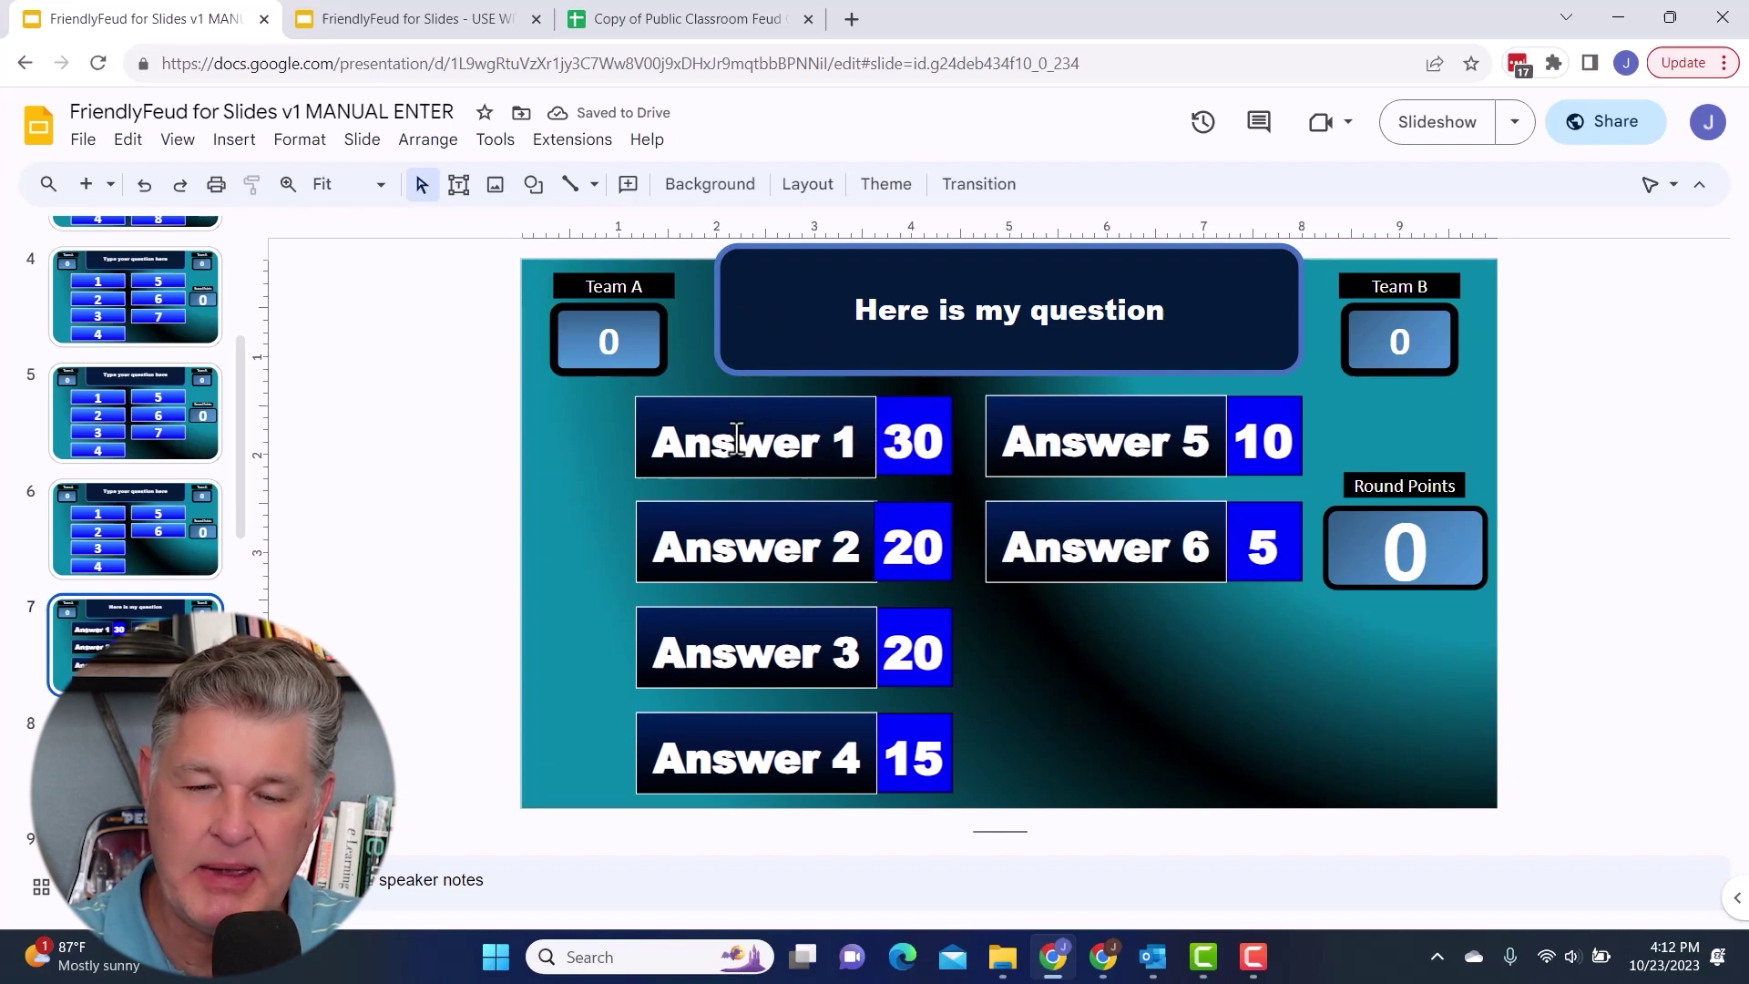
- Change the first two answers to Dog worth 35 and Cat worth 25
{"action": "left_click_drag", "start_coordinate": [861, 442], "coordinate": [649, 448]}
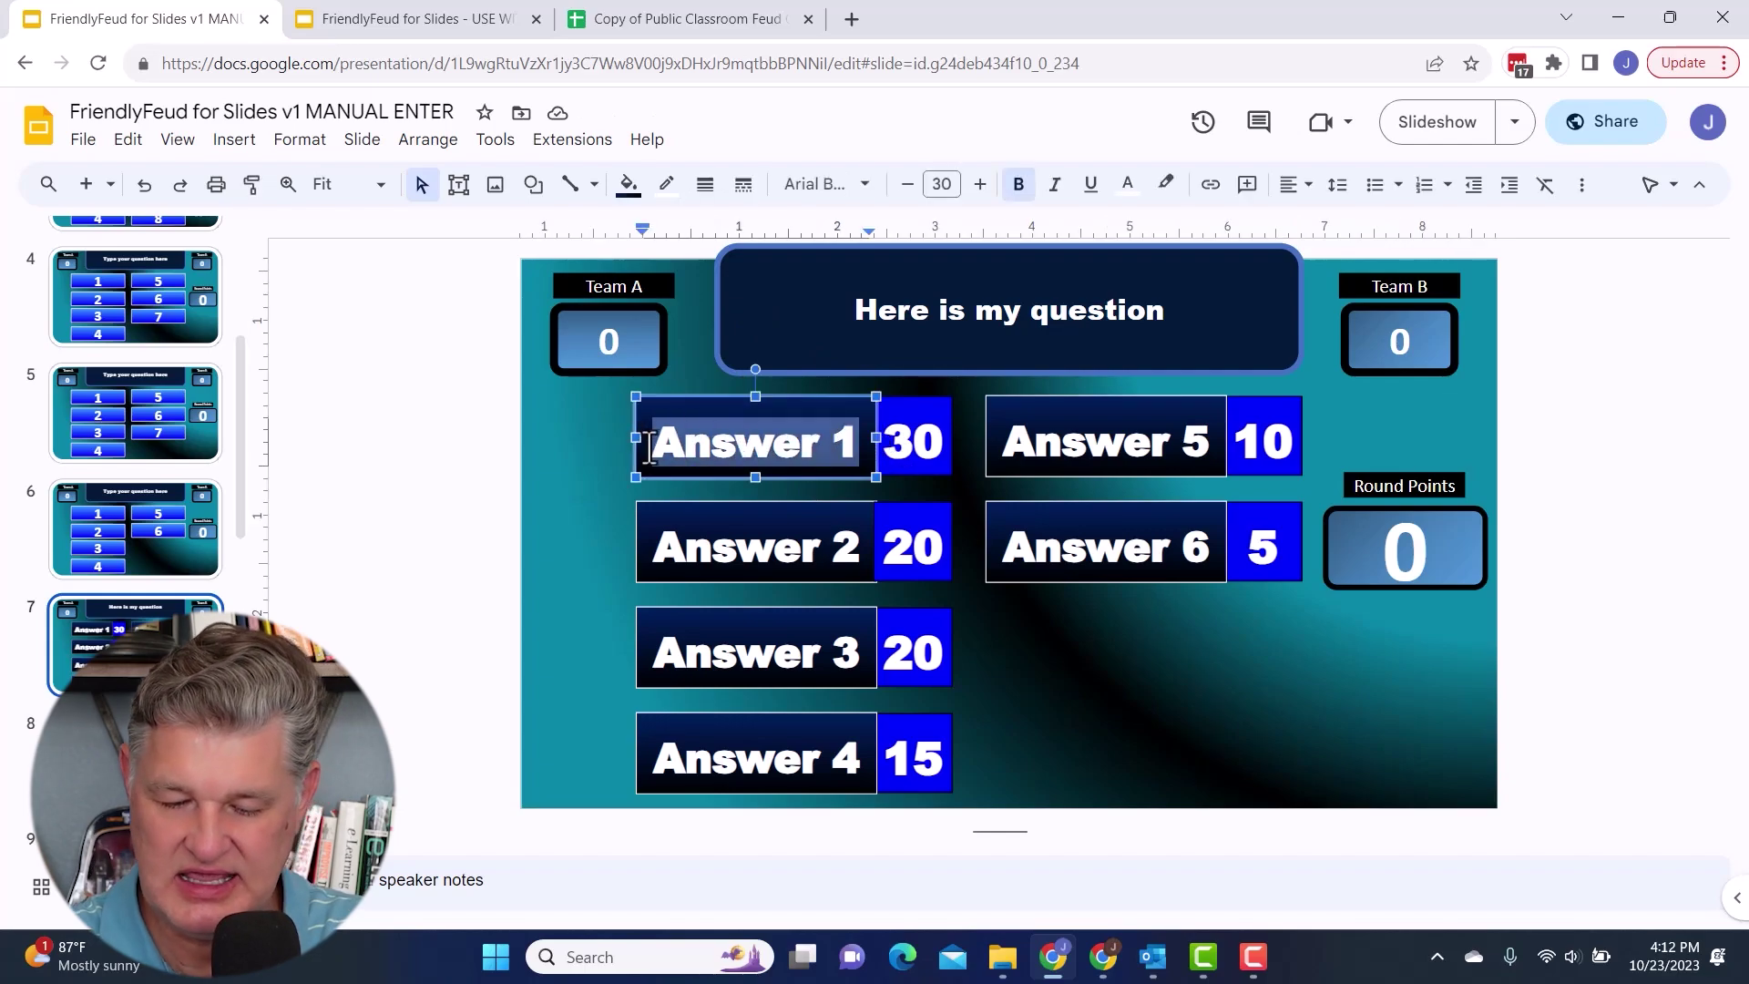
{"action": "type", "text": "Dog"}
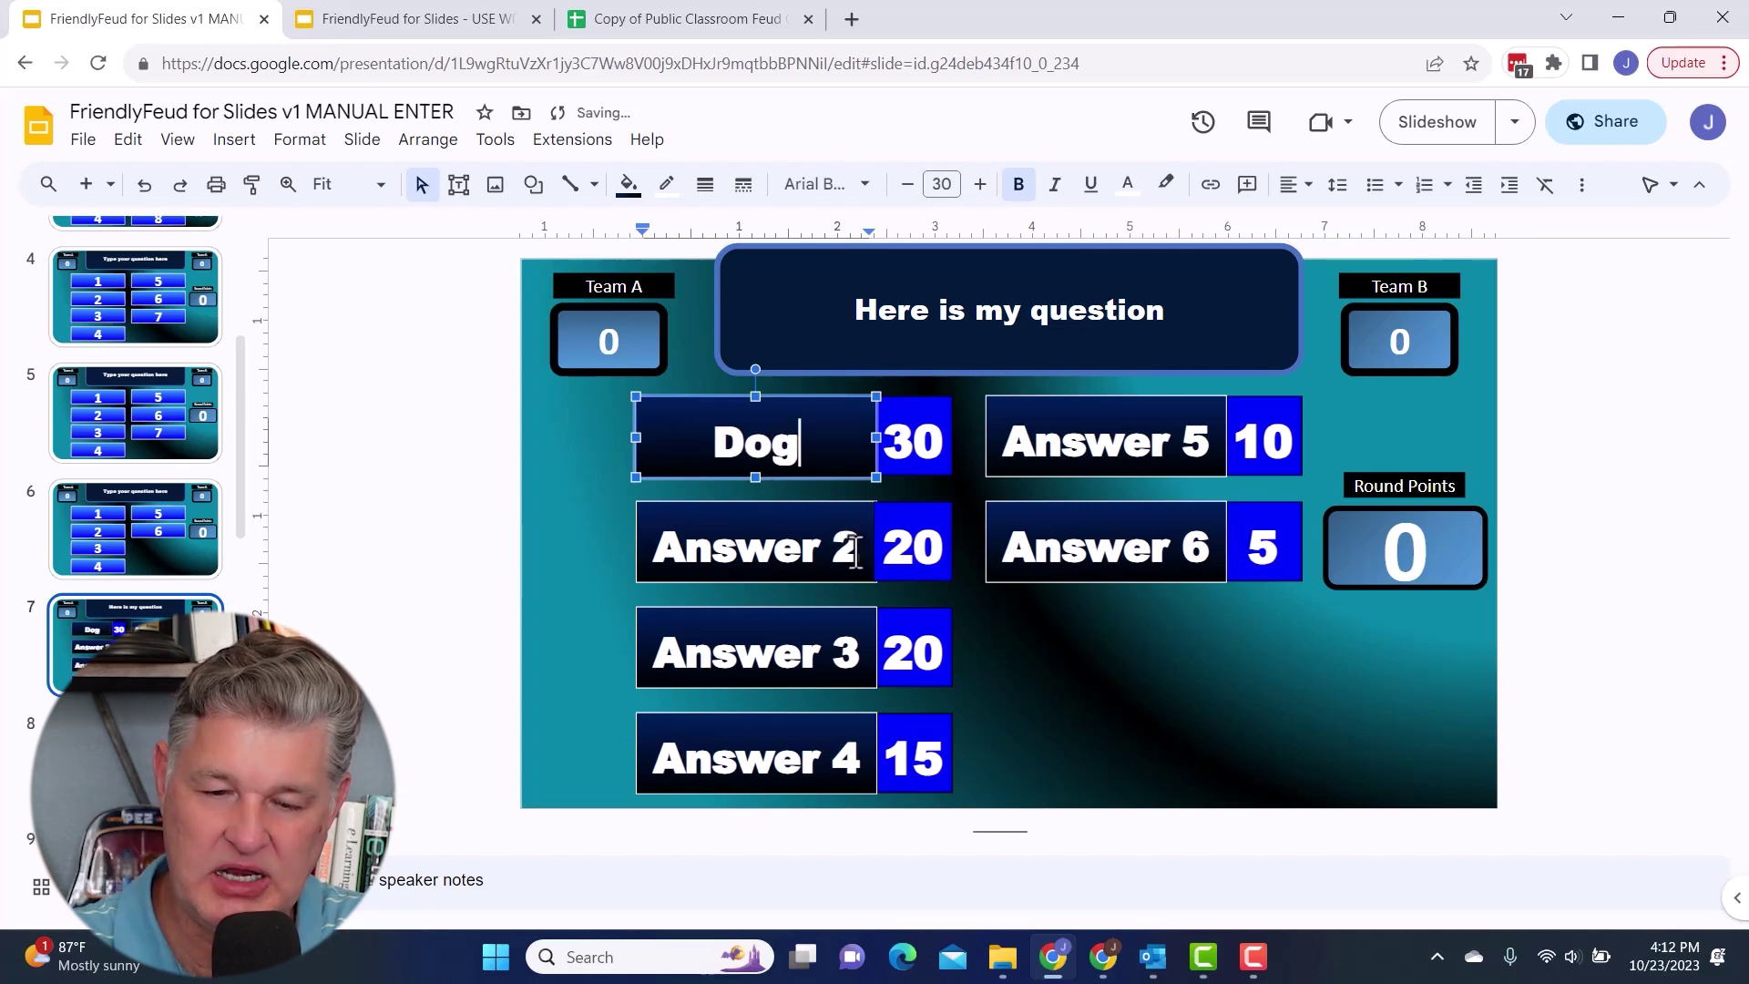
{"action": "left_click_drag", "start_coordinate": [855, 553], "coordinate": [652, 546]}
{"action": "type", "text": "Cat"}
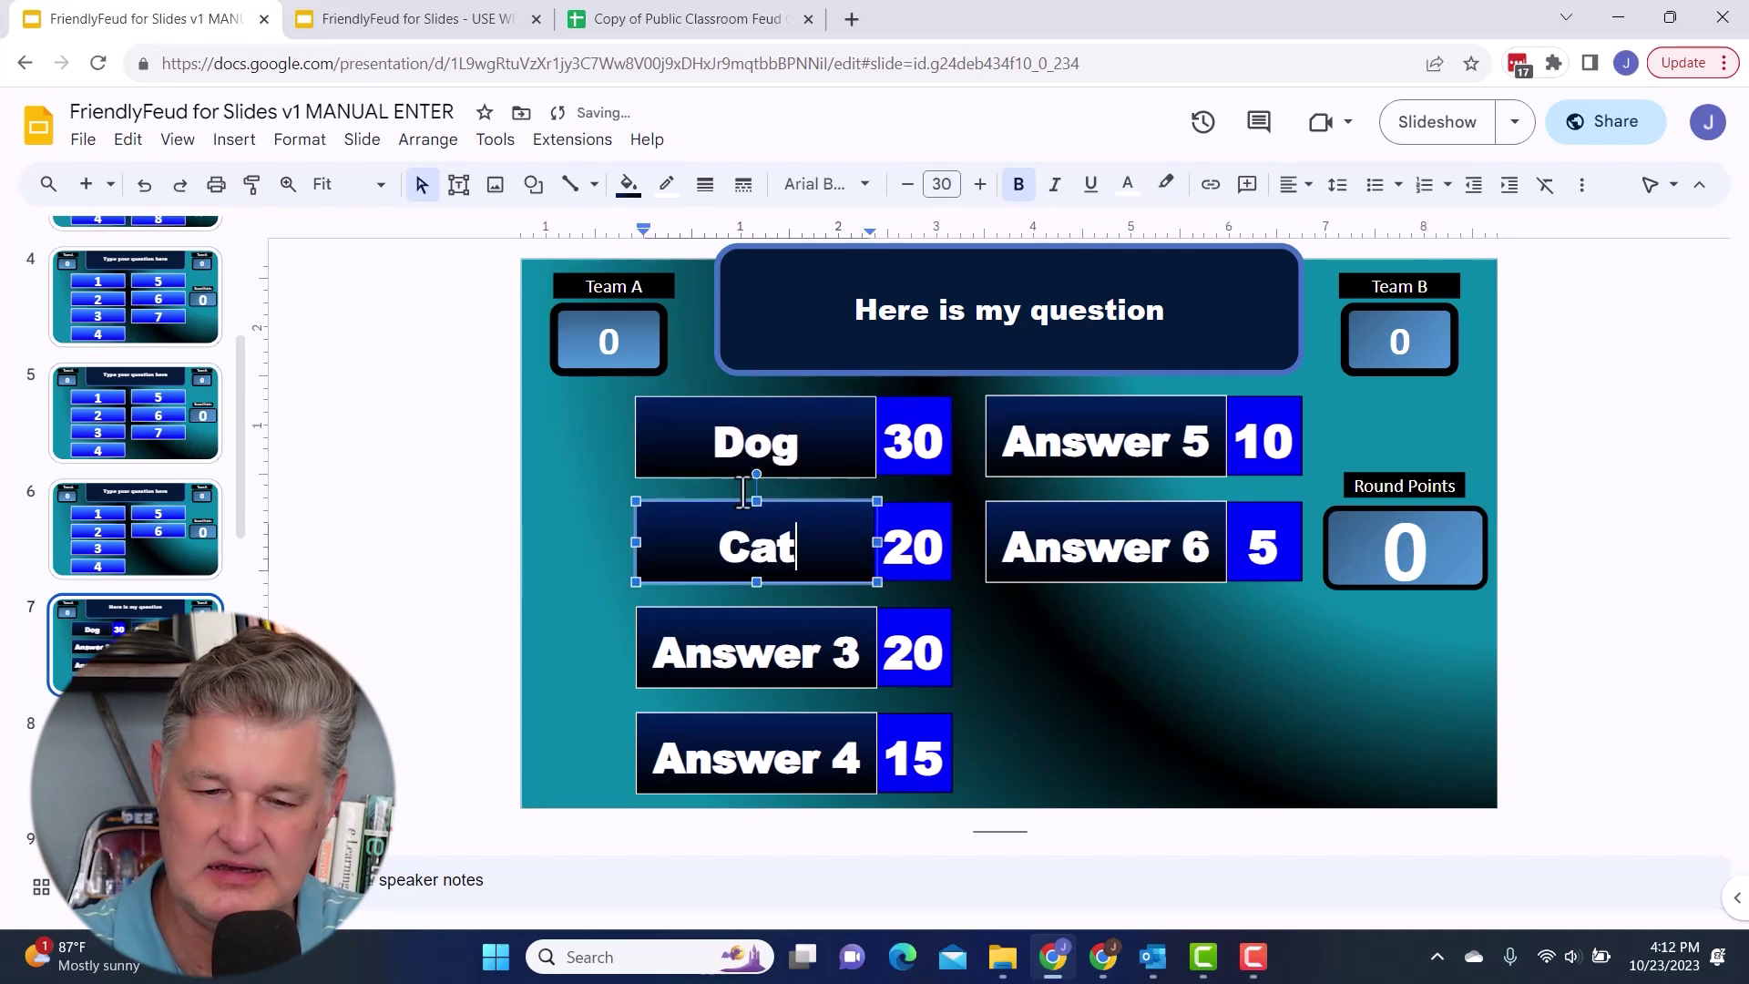
{"action": "left_click", "coordinate": [943, 443]}
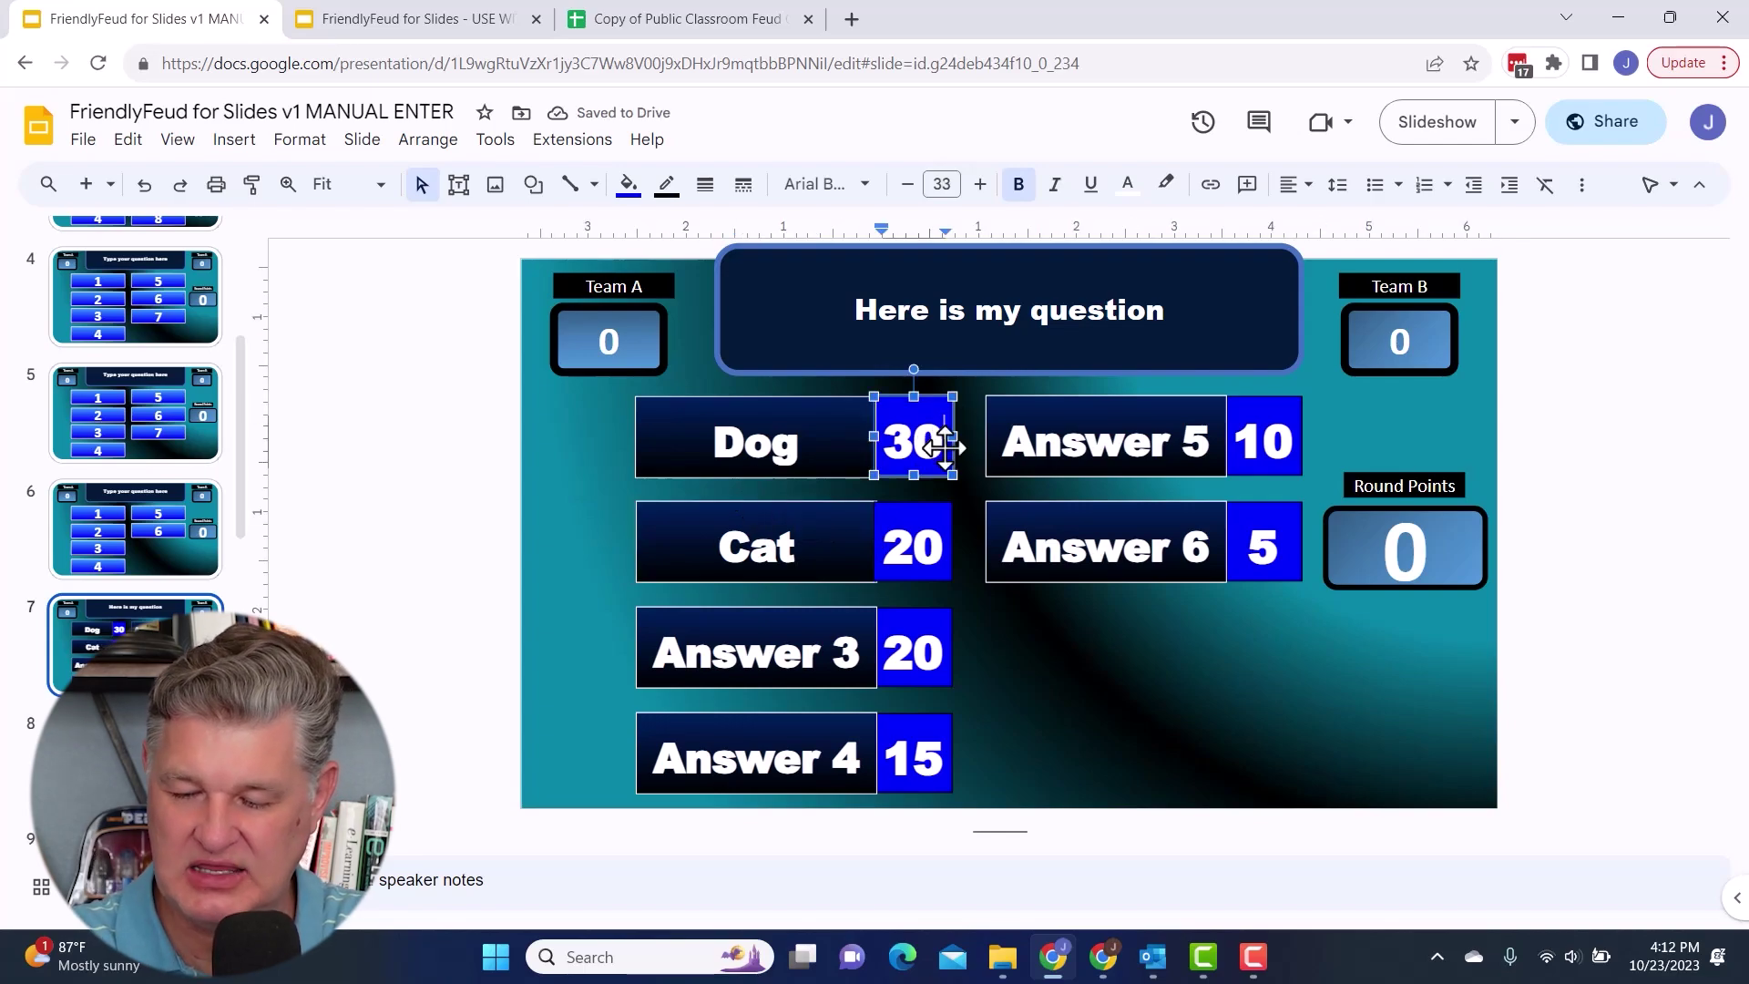
{"action": "key", "text": "BackSpace"}
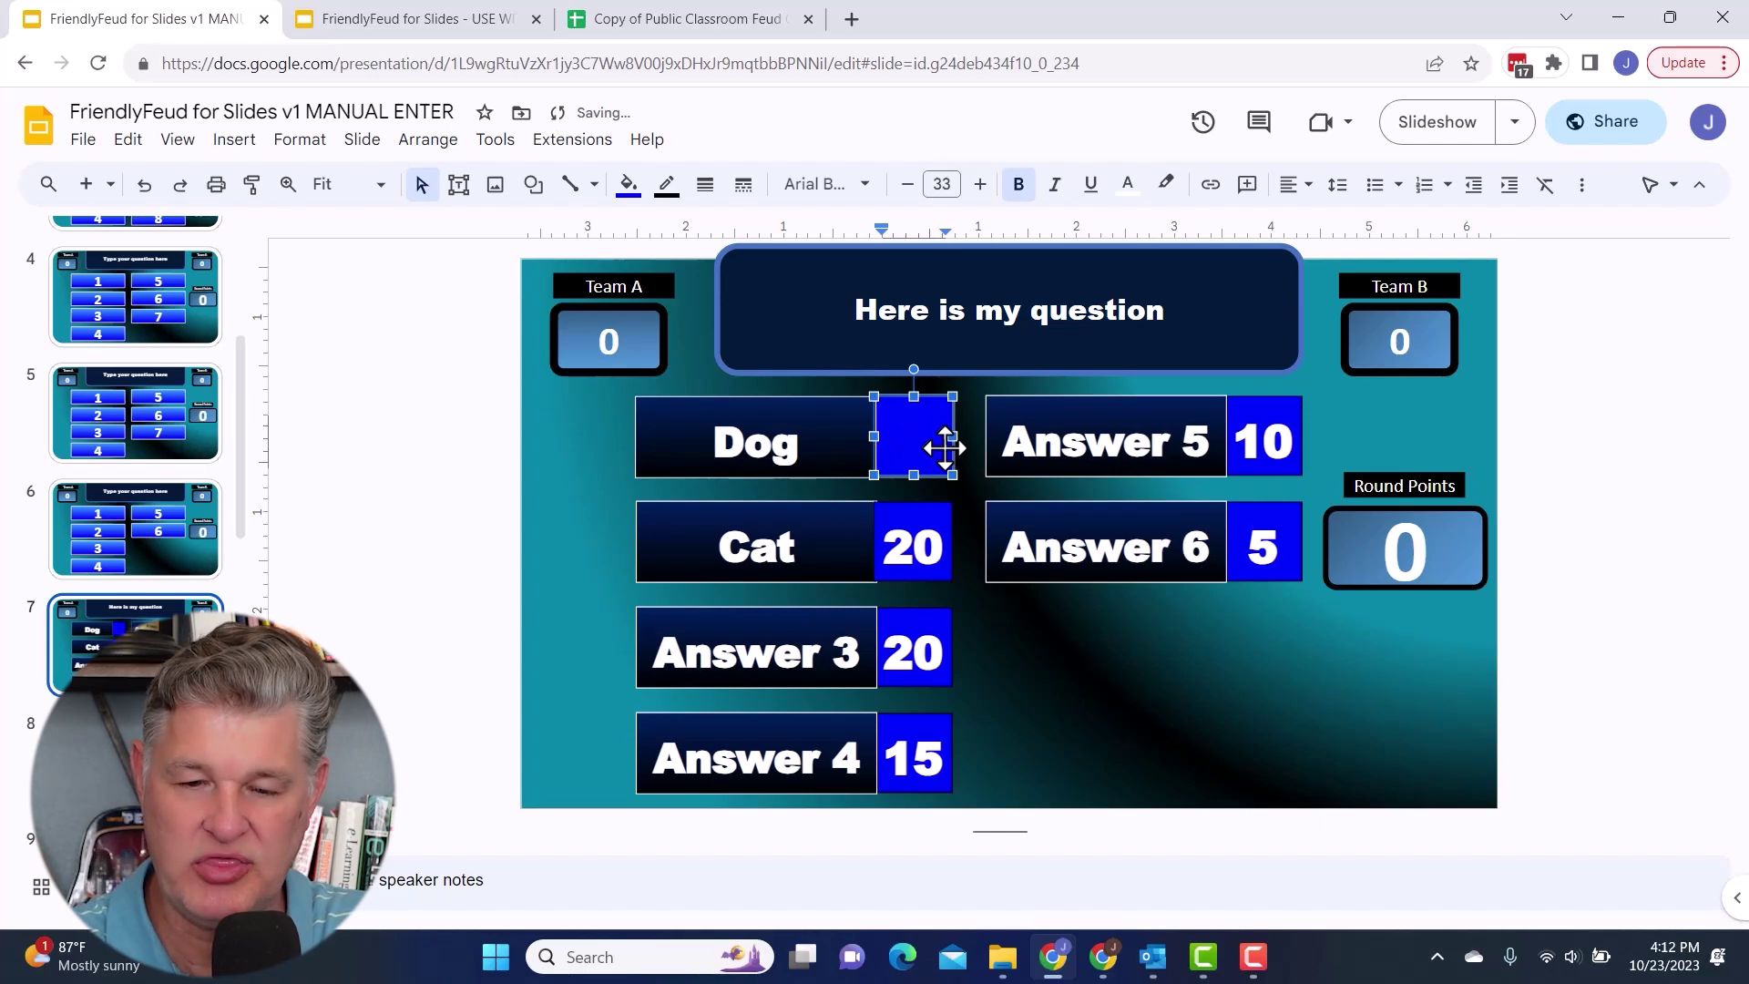
{"action": "type", "text": "35"}
{"action": "double_click", "coordinate": [913, 551]}
{"action": "type", "text": "25"}
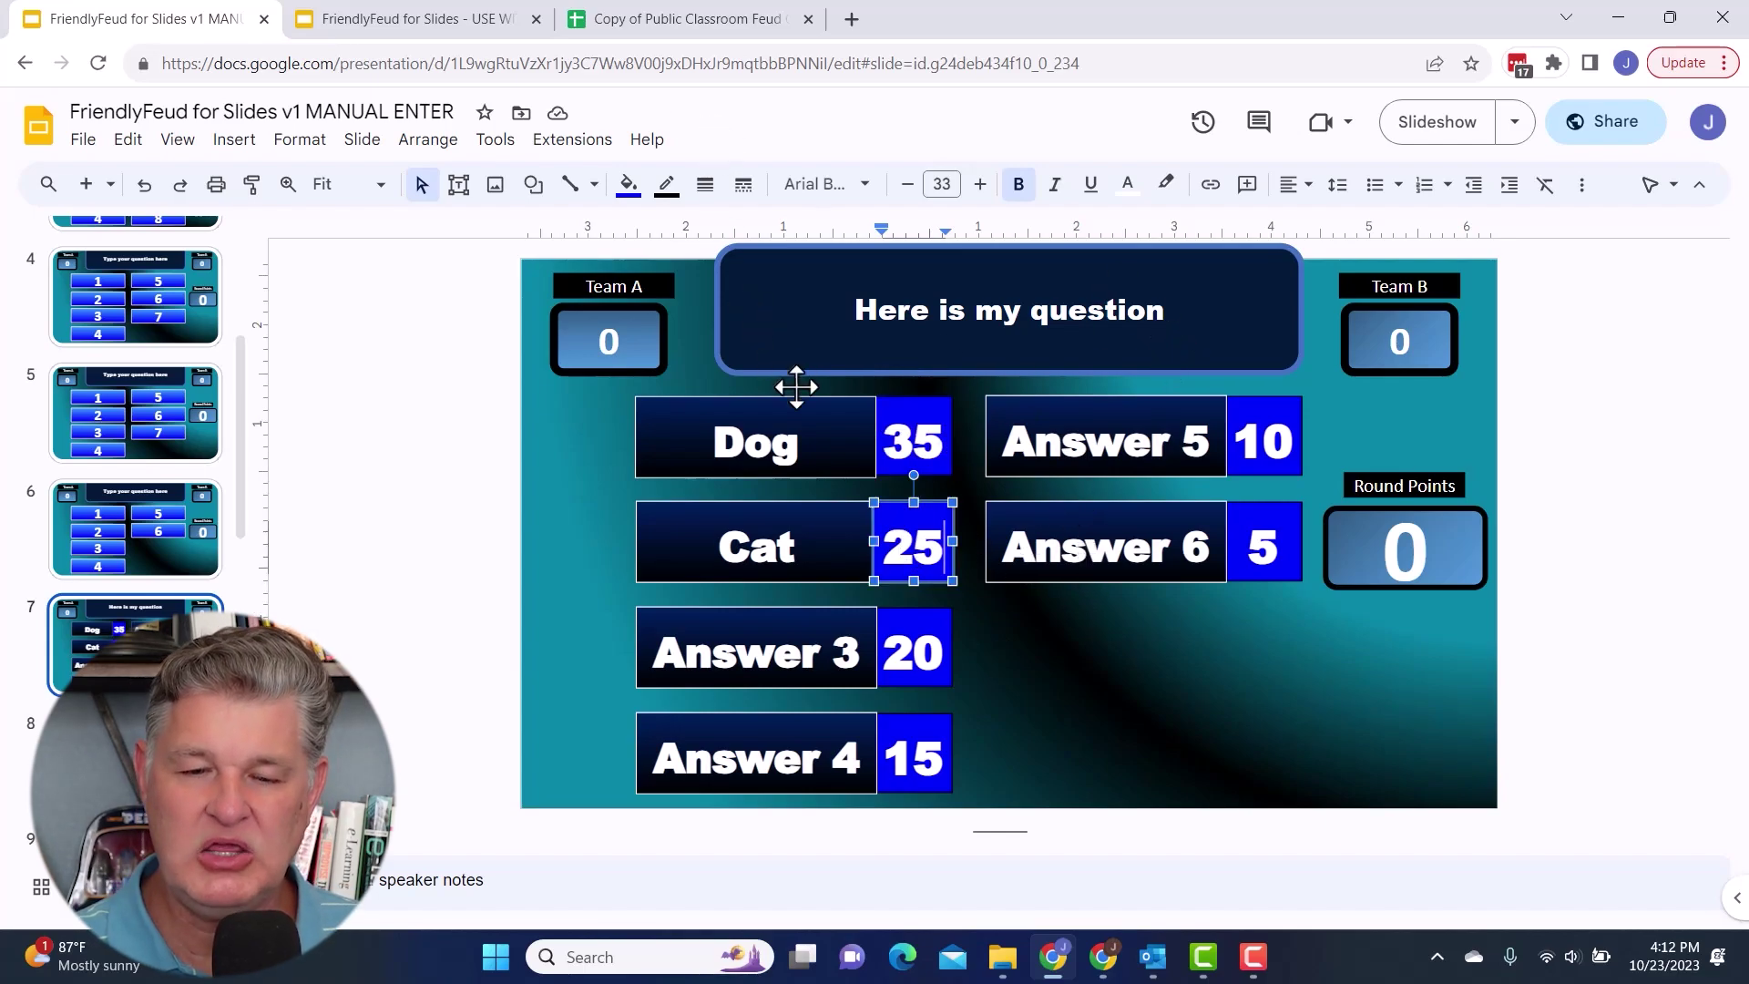
{"action": "left_click", "coordinate": [1106, 693]}
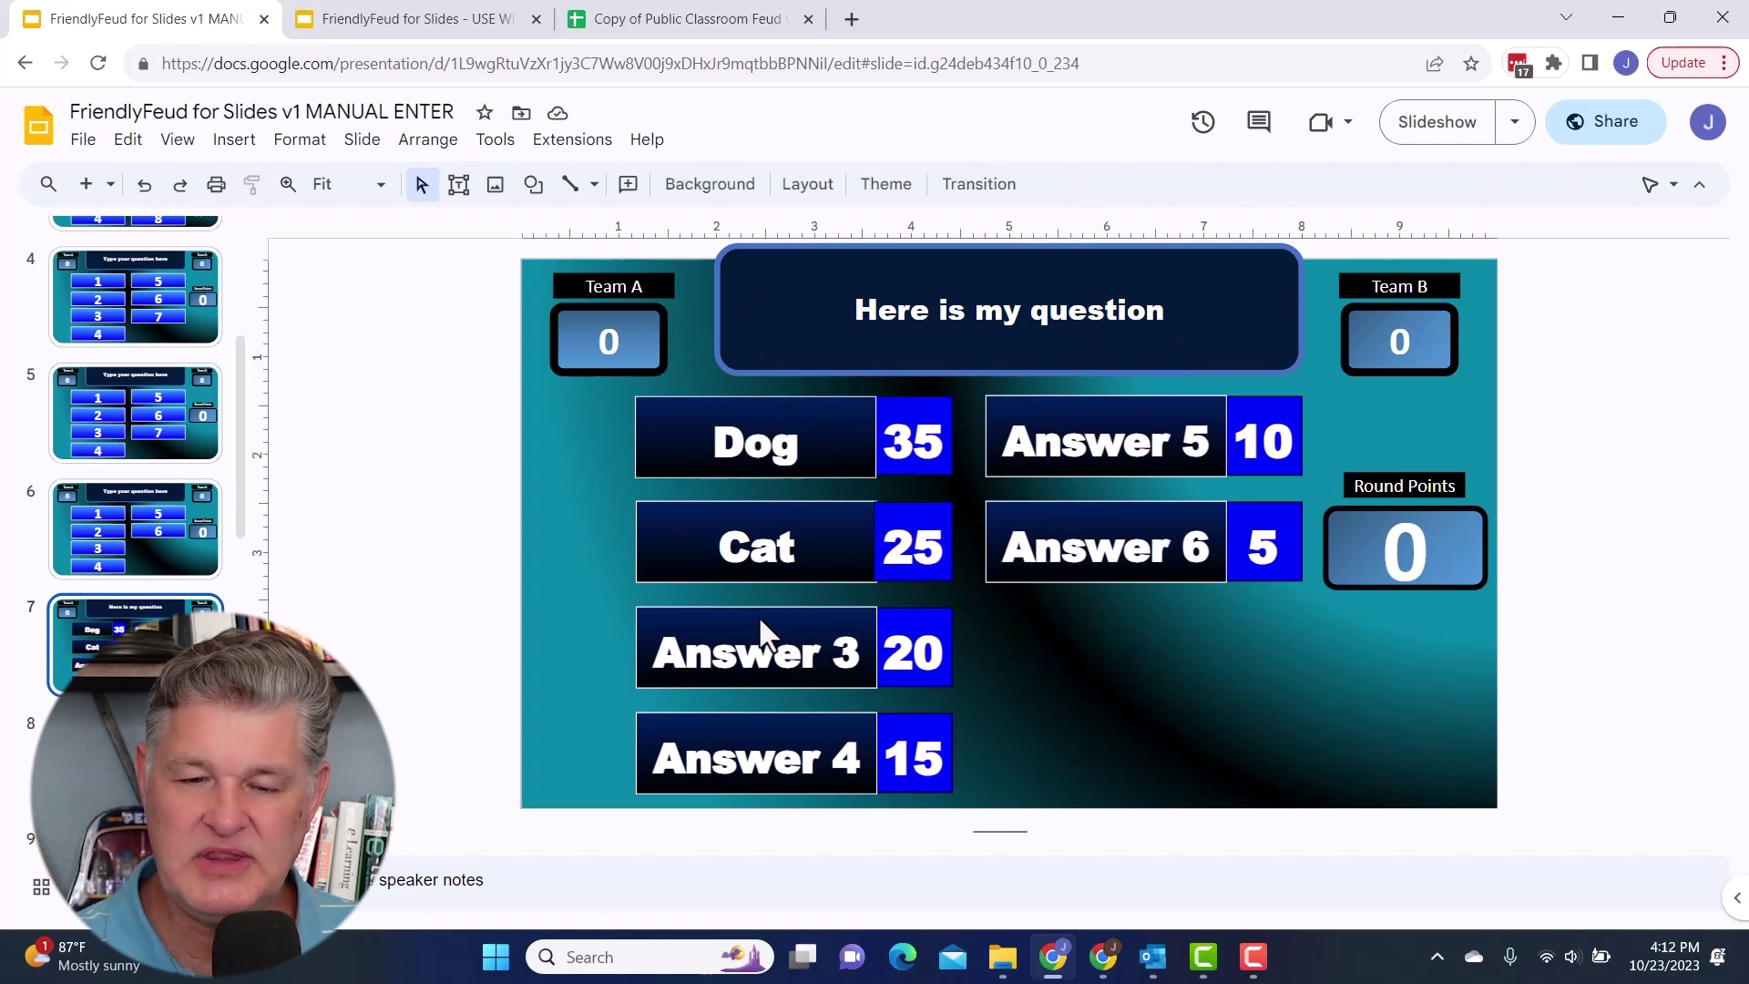
- Paste the six numbered cover boxes back onto slide 7 to hide the answers
{"action": "right_click", "coordinate": [1085, 650]}
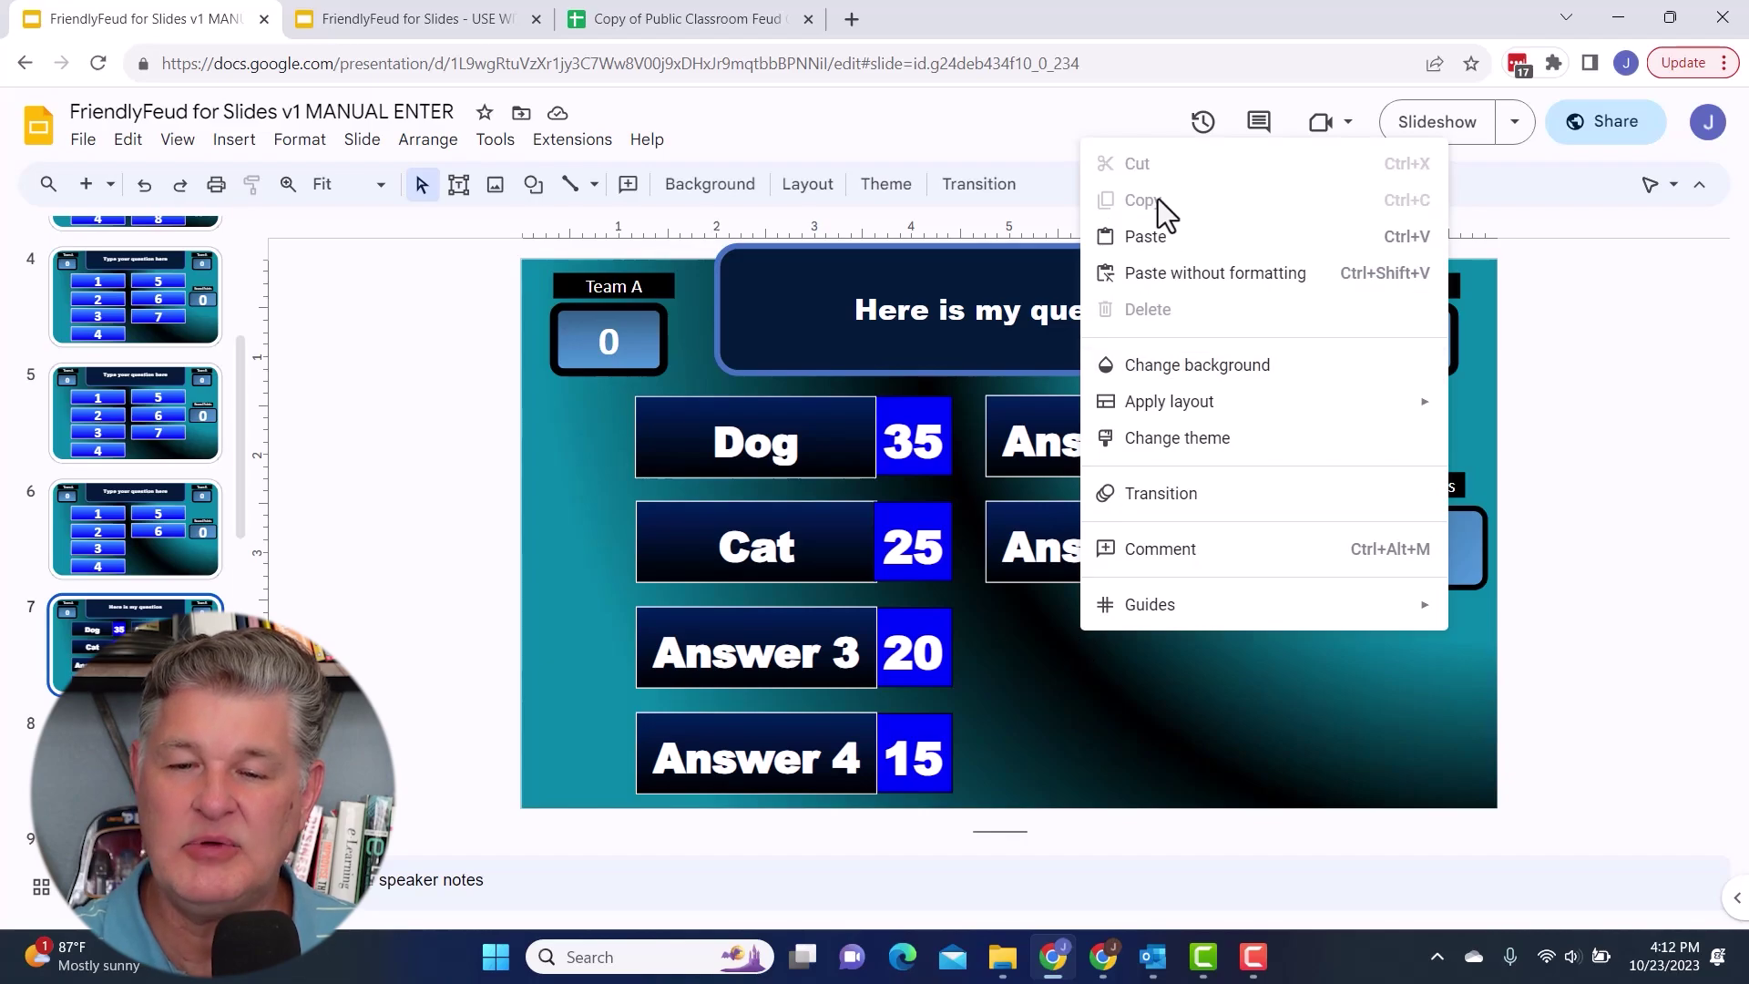
{"action": "left_click", "coordinate": [1152, 242]}
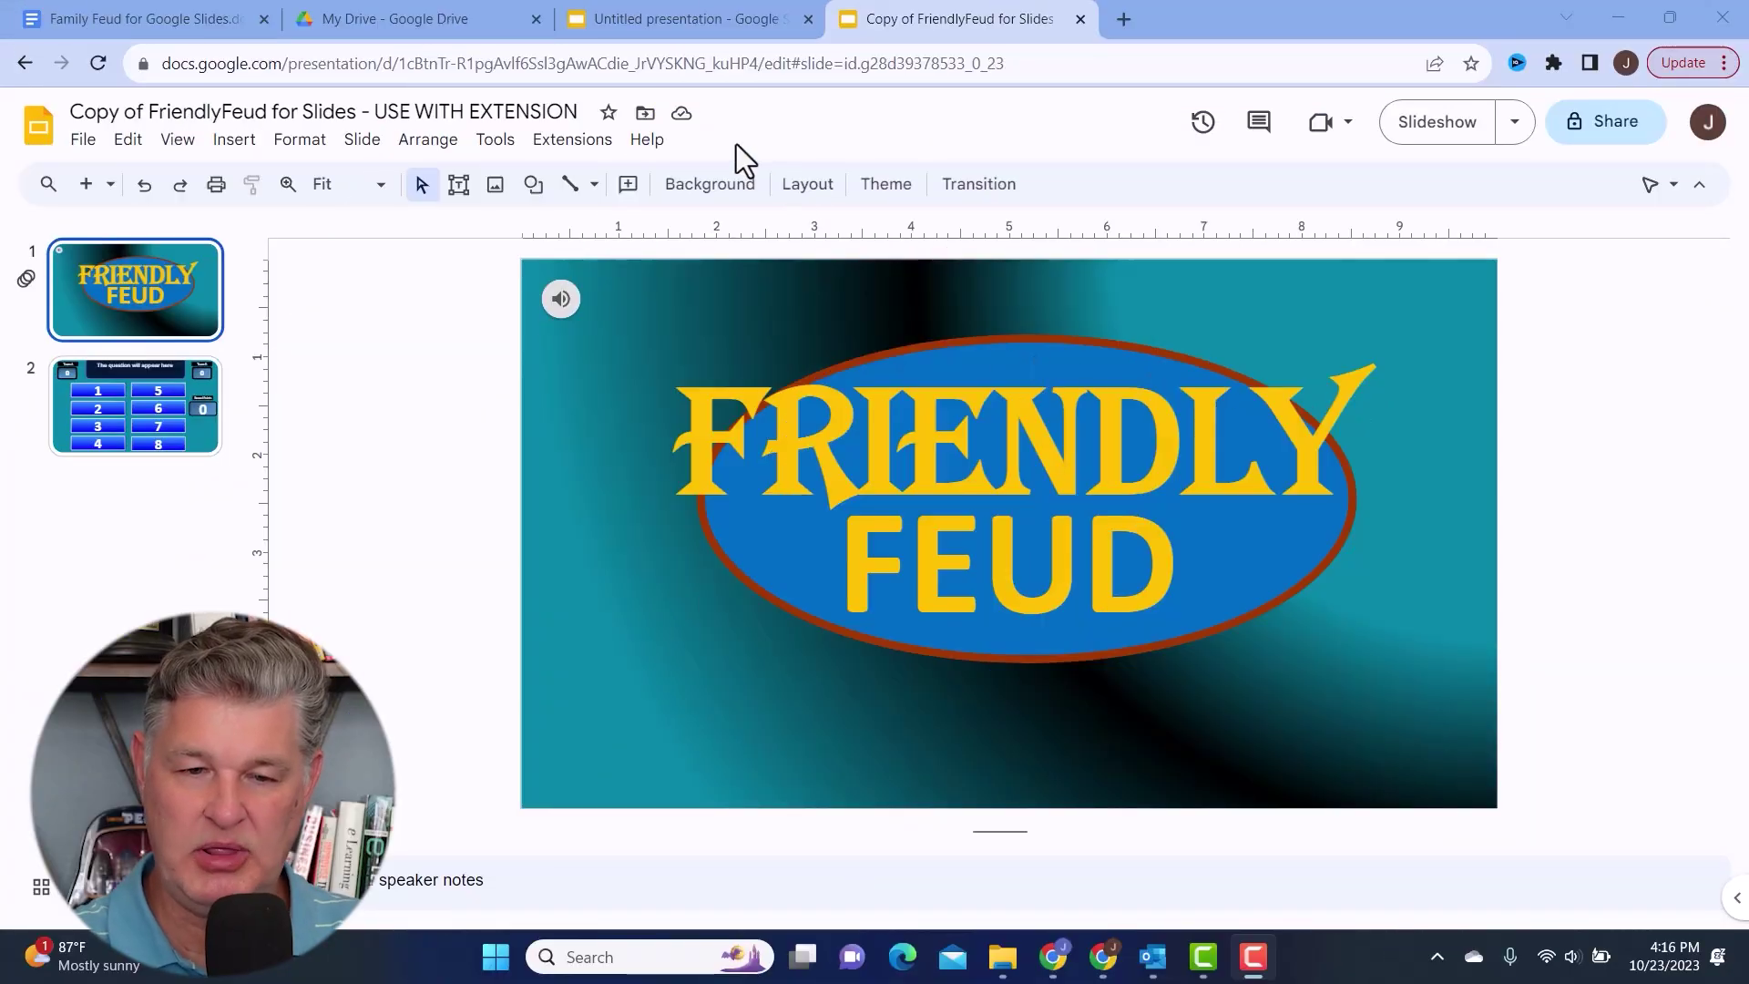
- Install the Classroom Feud Game add-on and grant it access to the Google account
{"action": "left_click", "coordinate": [569, 145]}
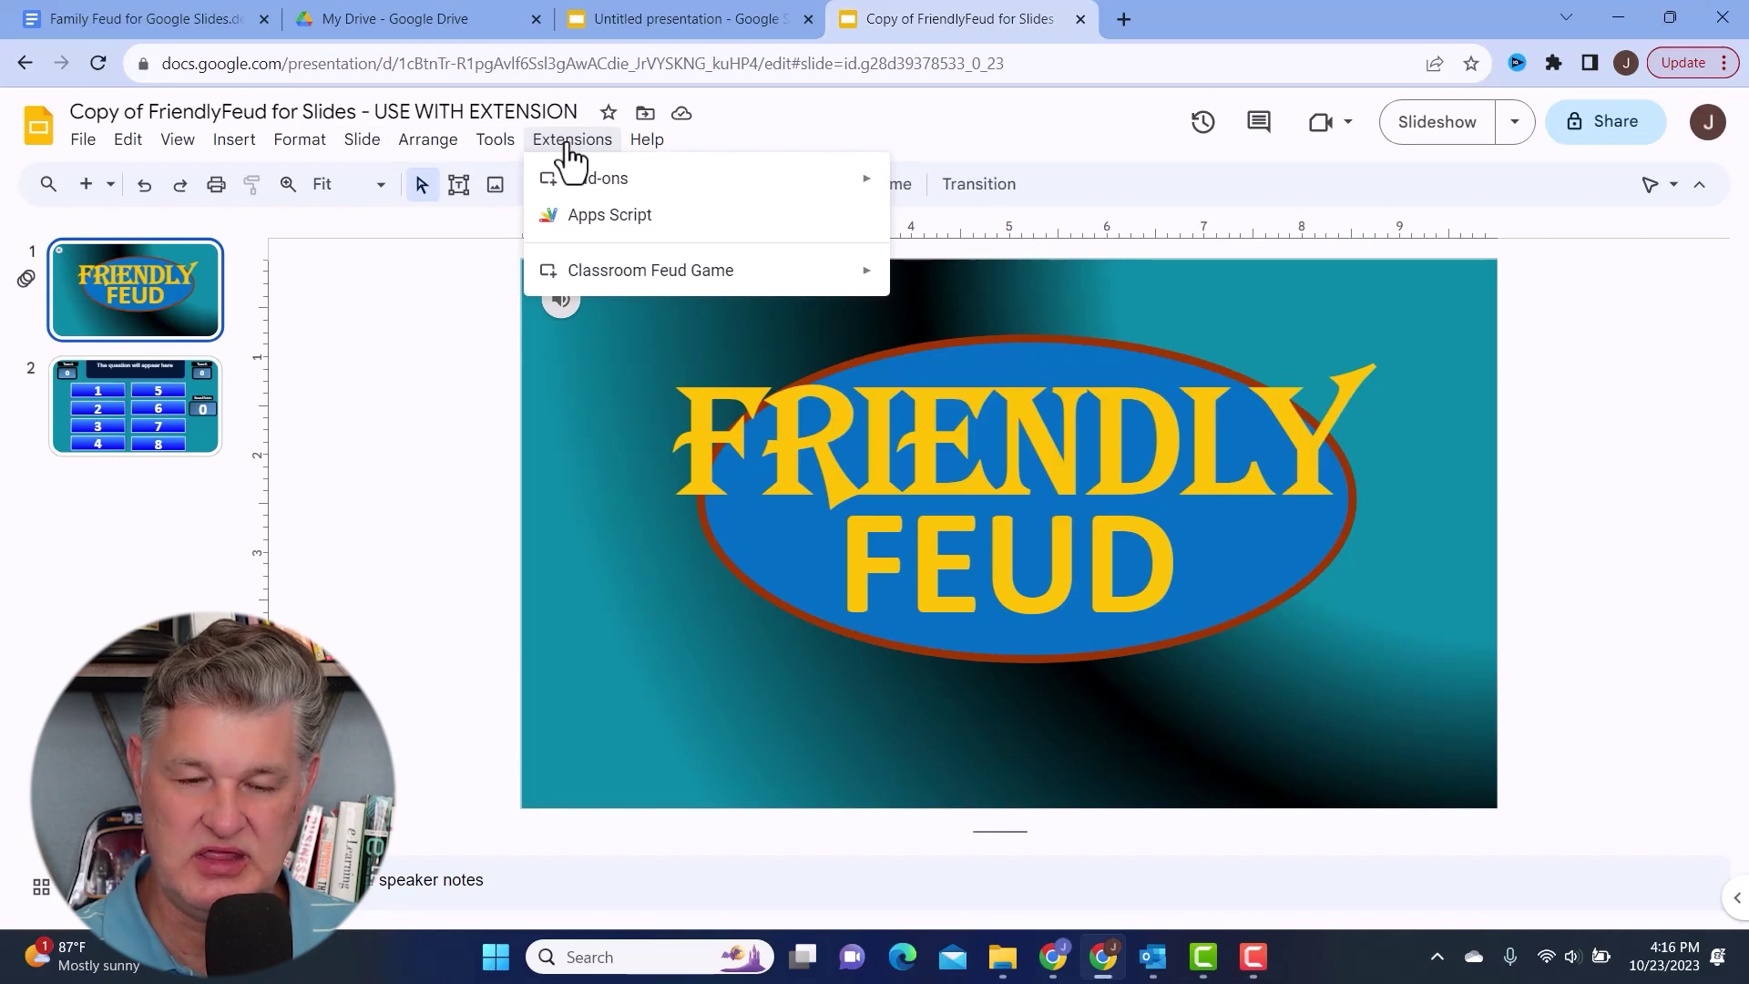
{"action": "mouse_move", "coordinate": [670, 290]}
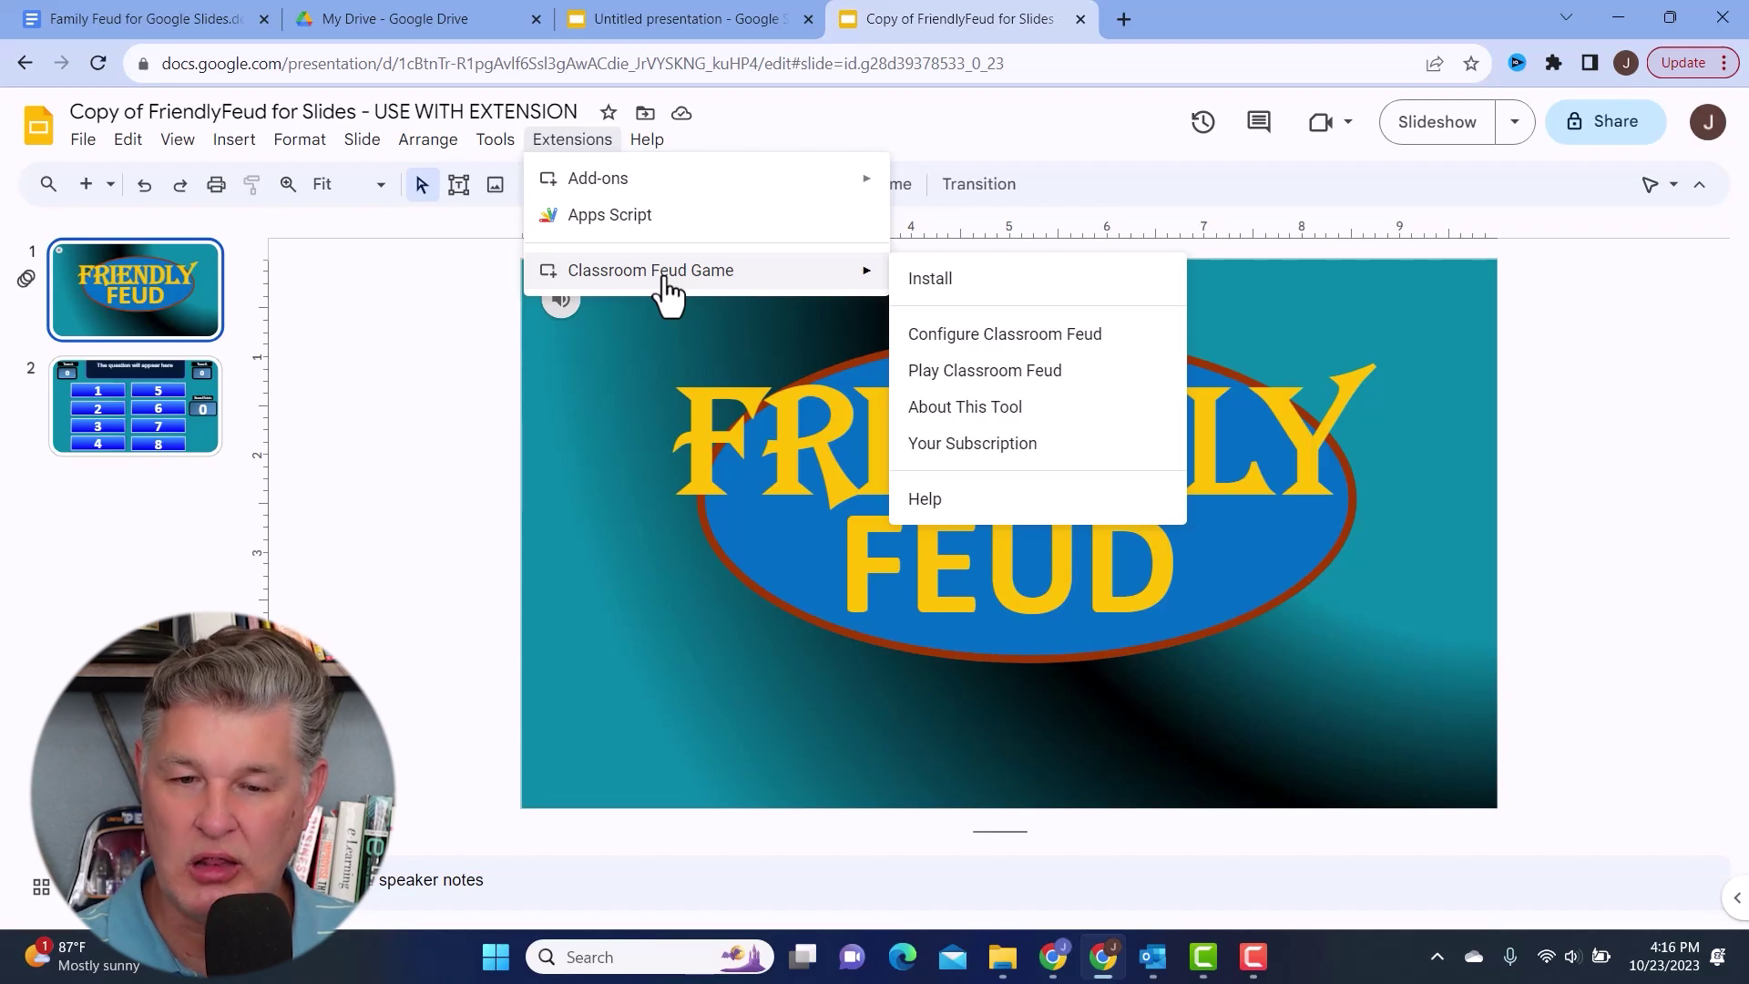
{"action": "left_click", "coordinate": [931, 278]}
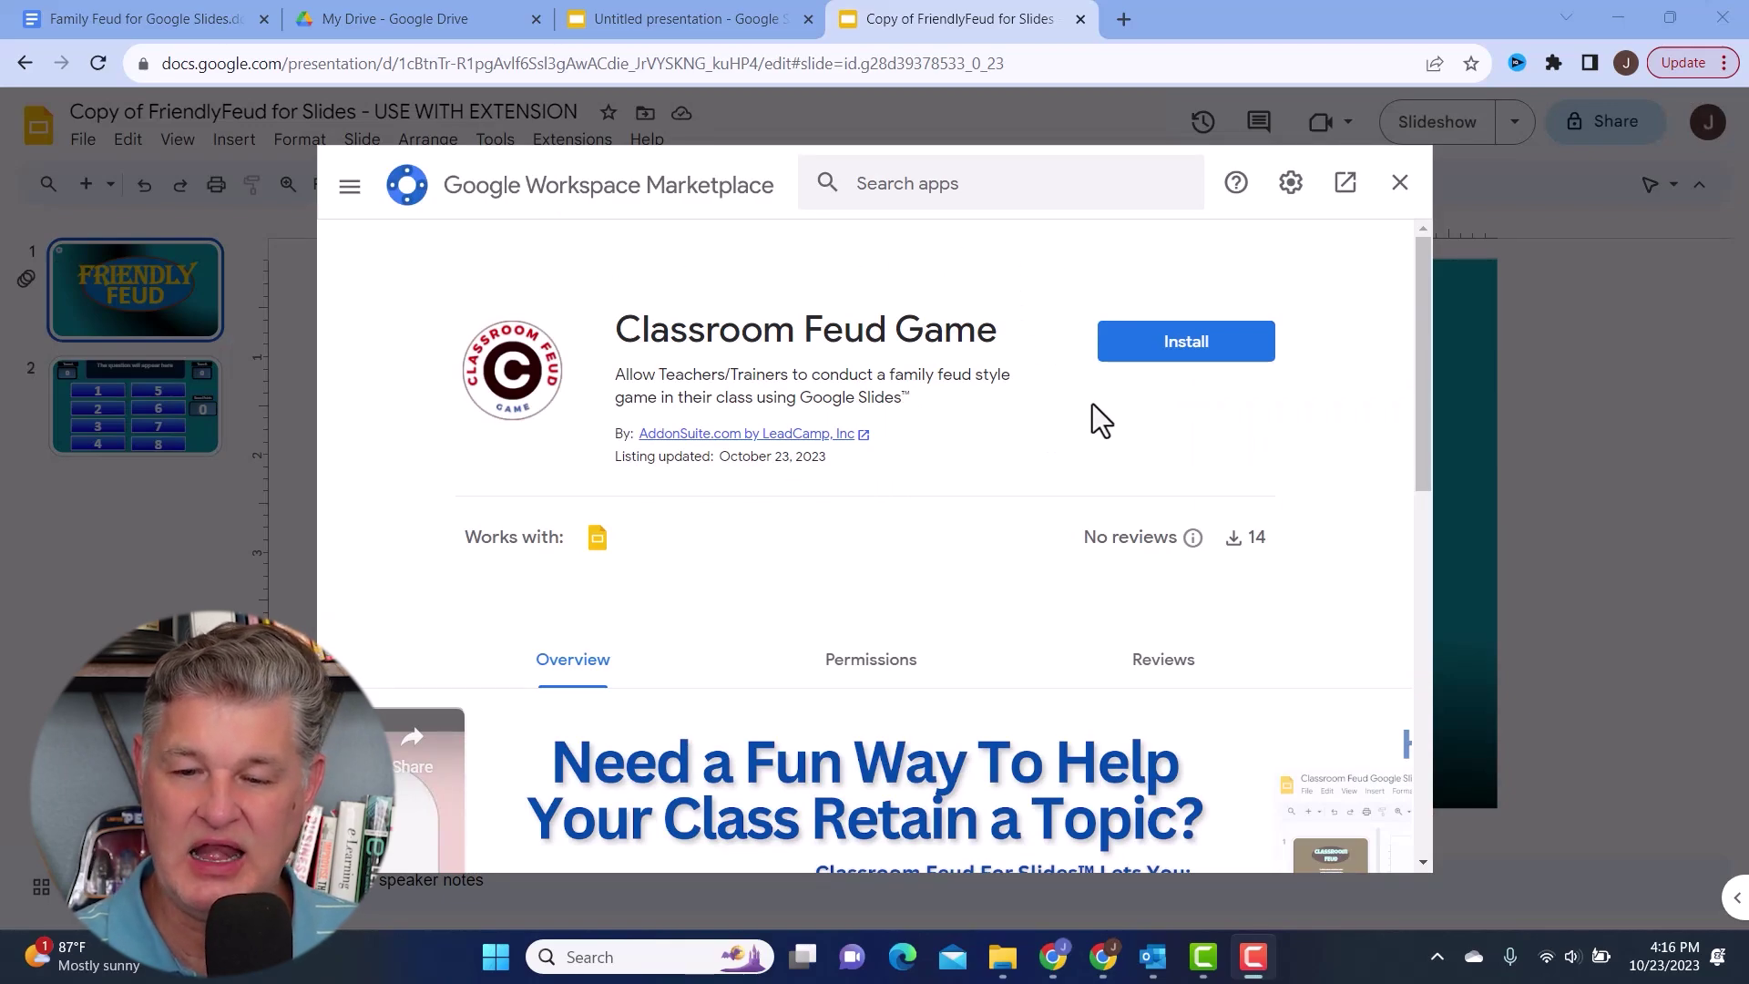
{"action": "left_click", "coordinate": [1175, 361]}
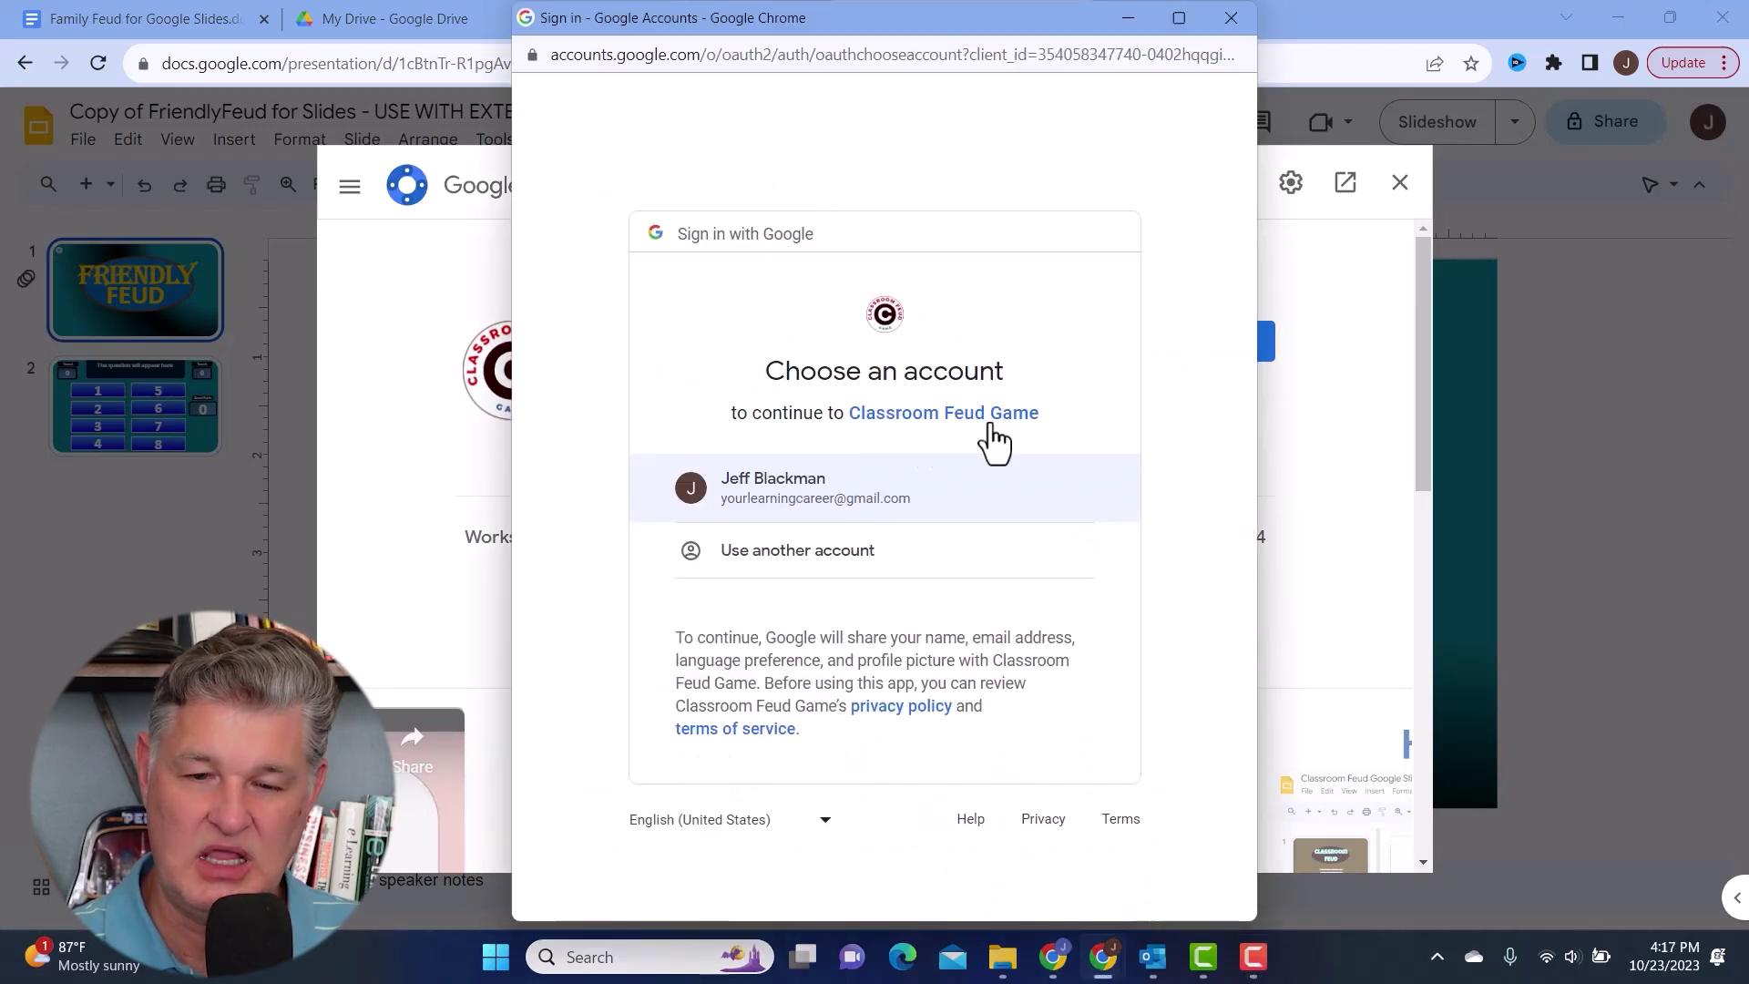
{"action": "left_click", "coordinate": [1064, 470]}
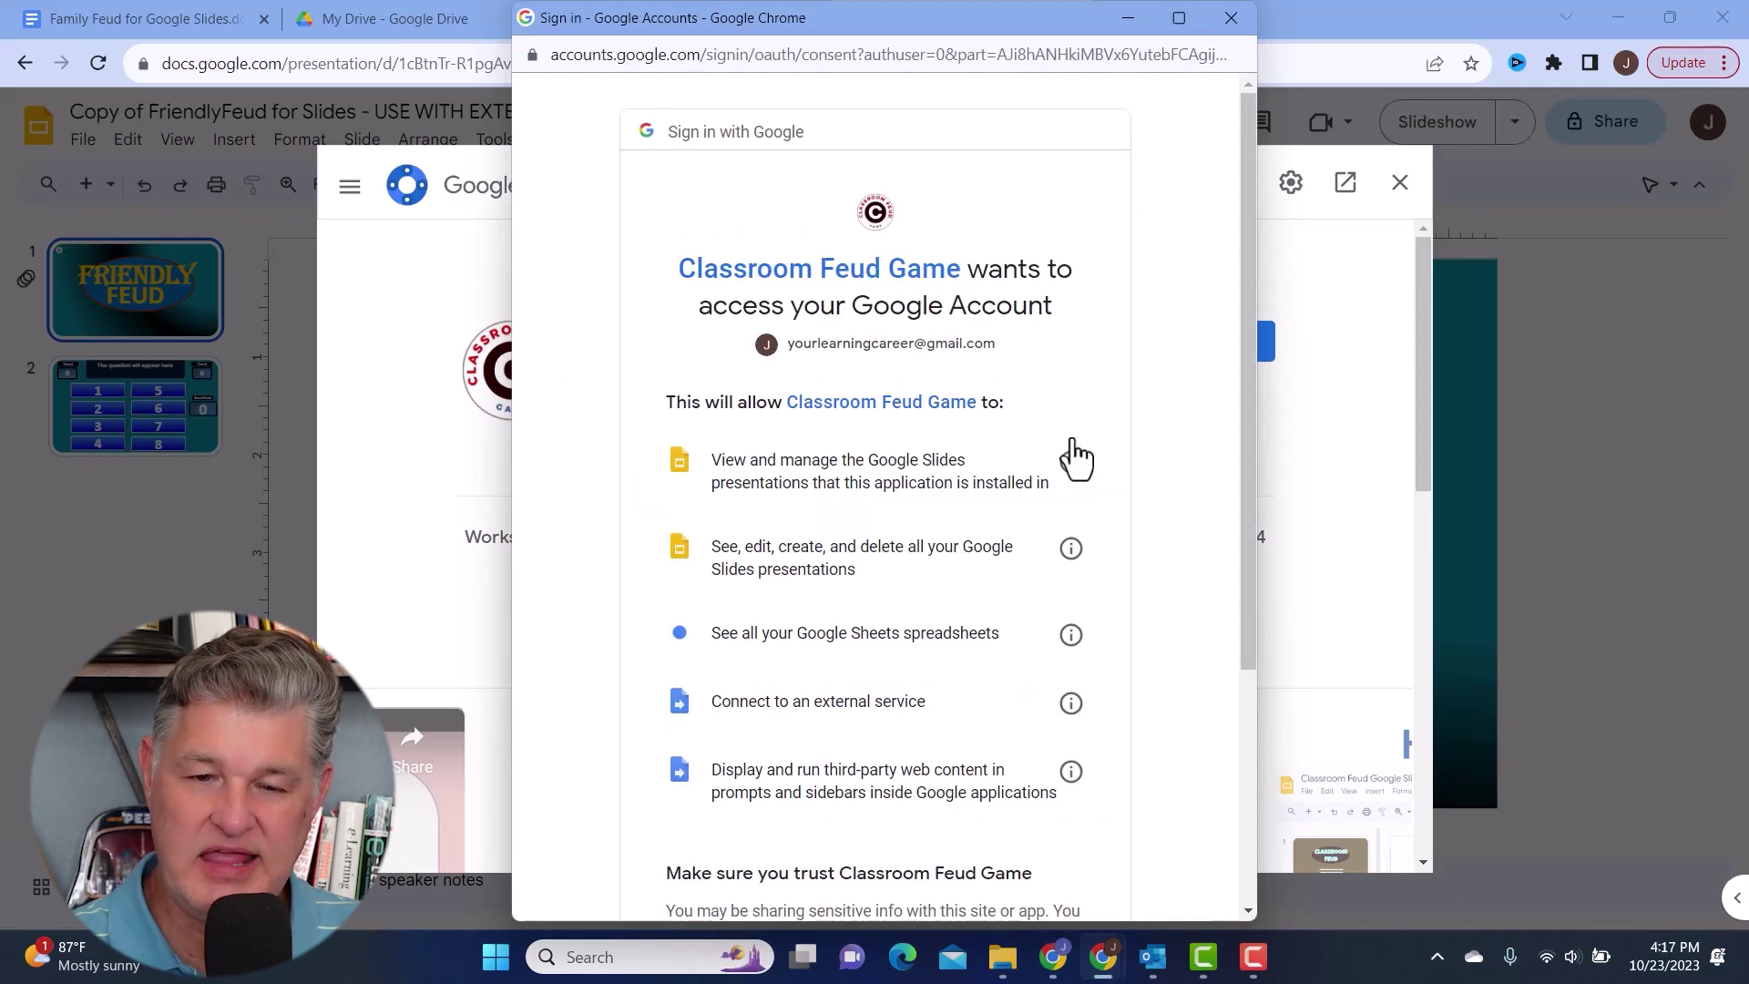
{"action": "scroll", "coordinate": [1063, 674], "scroll_direction": "down", "scroll_amount": 4}
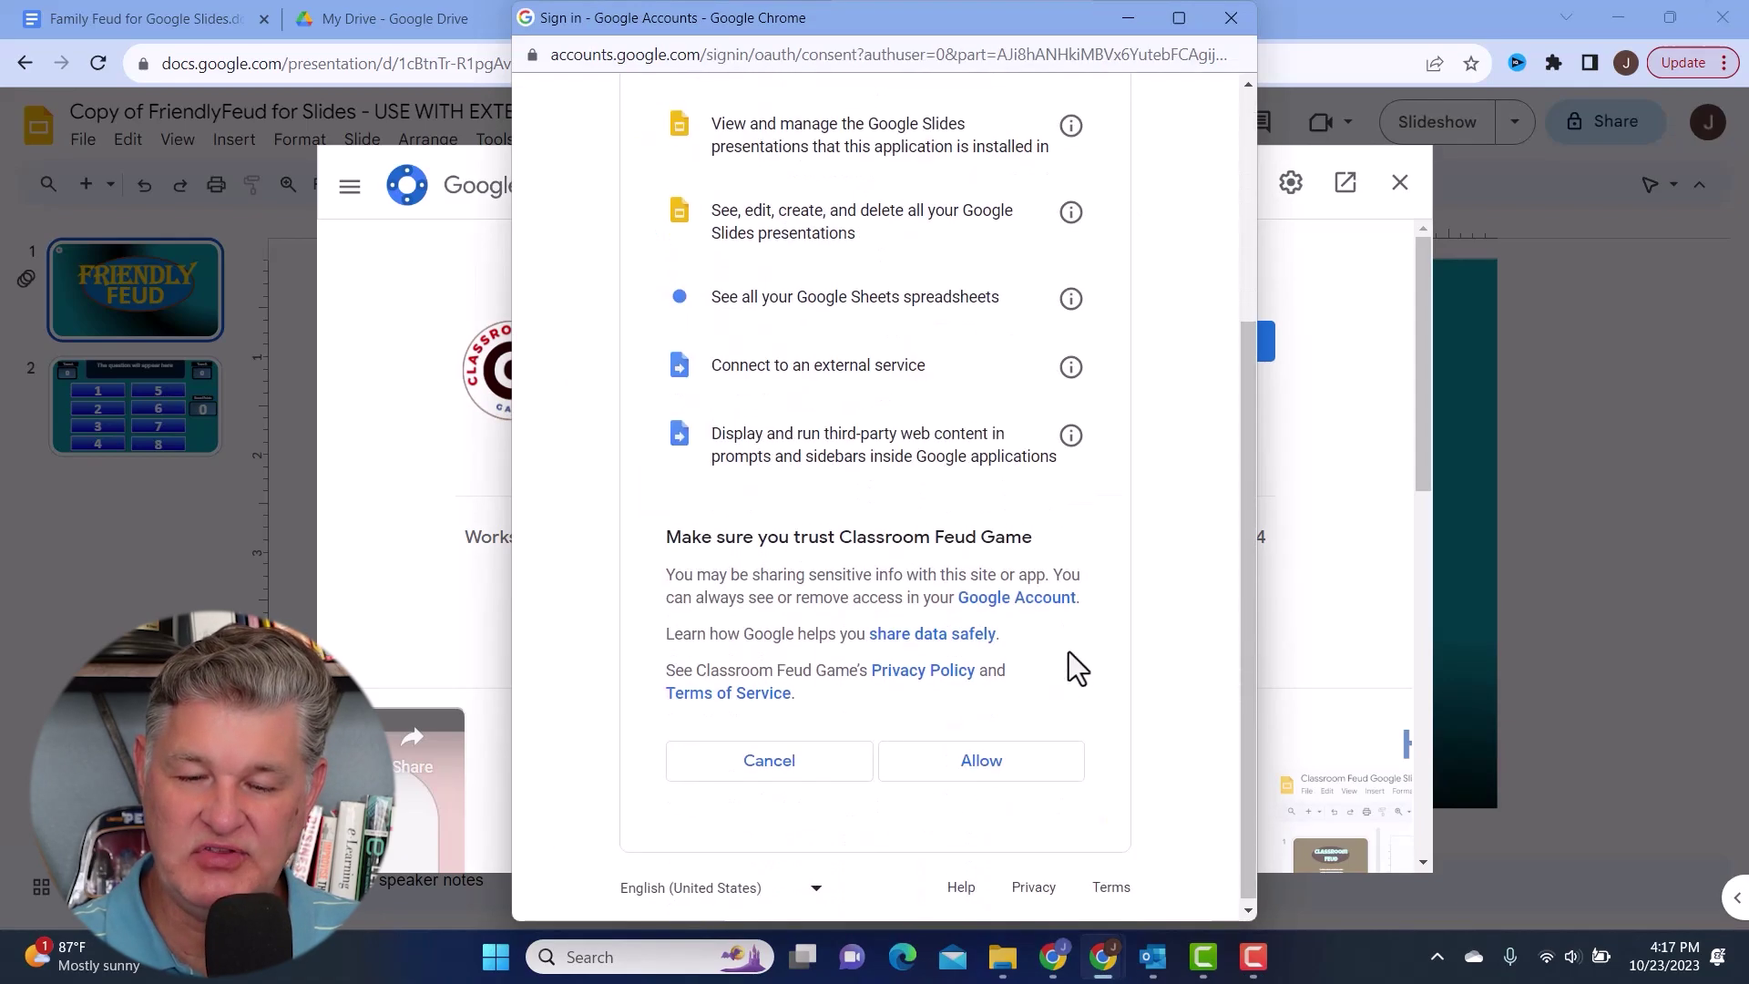
{"action": "left_click", "coordinate": [982, 757]}
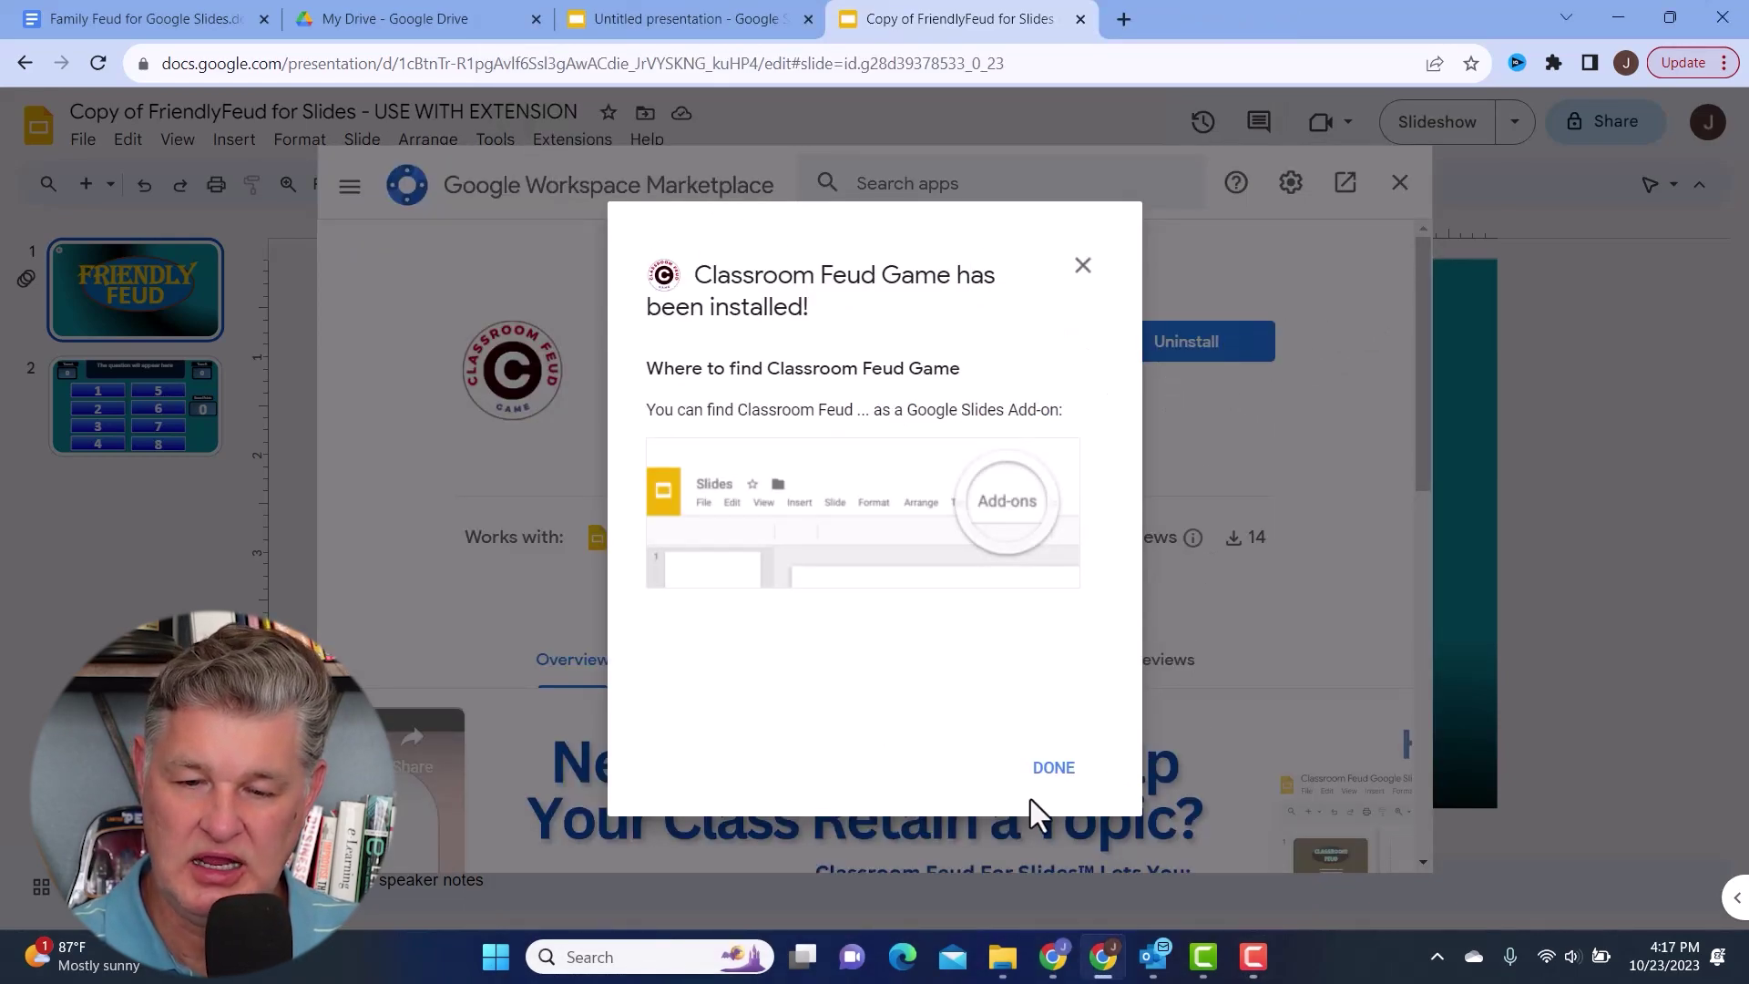
- Dismiss the install confirmation and open Configure Classroom Feud to show its Initial Setup panel
{"action": "left_click", "coordinate": [1055, 770]}
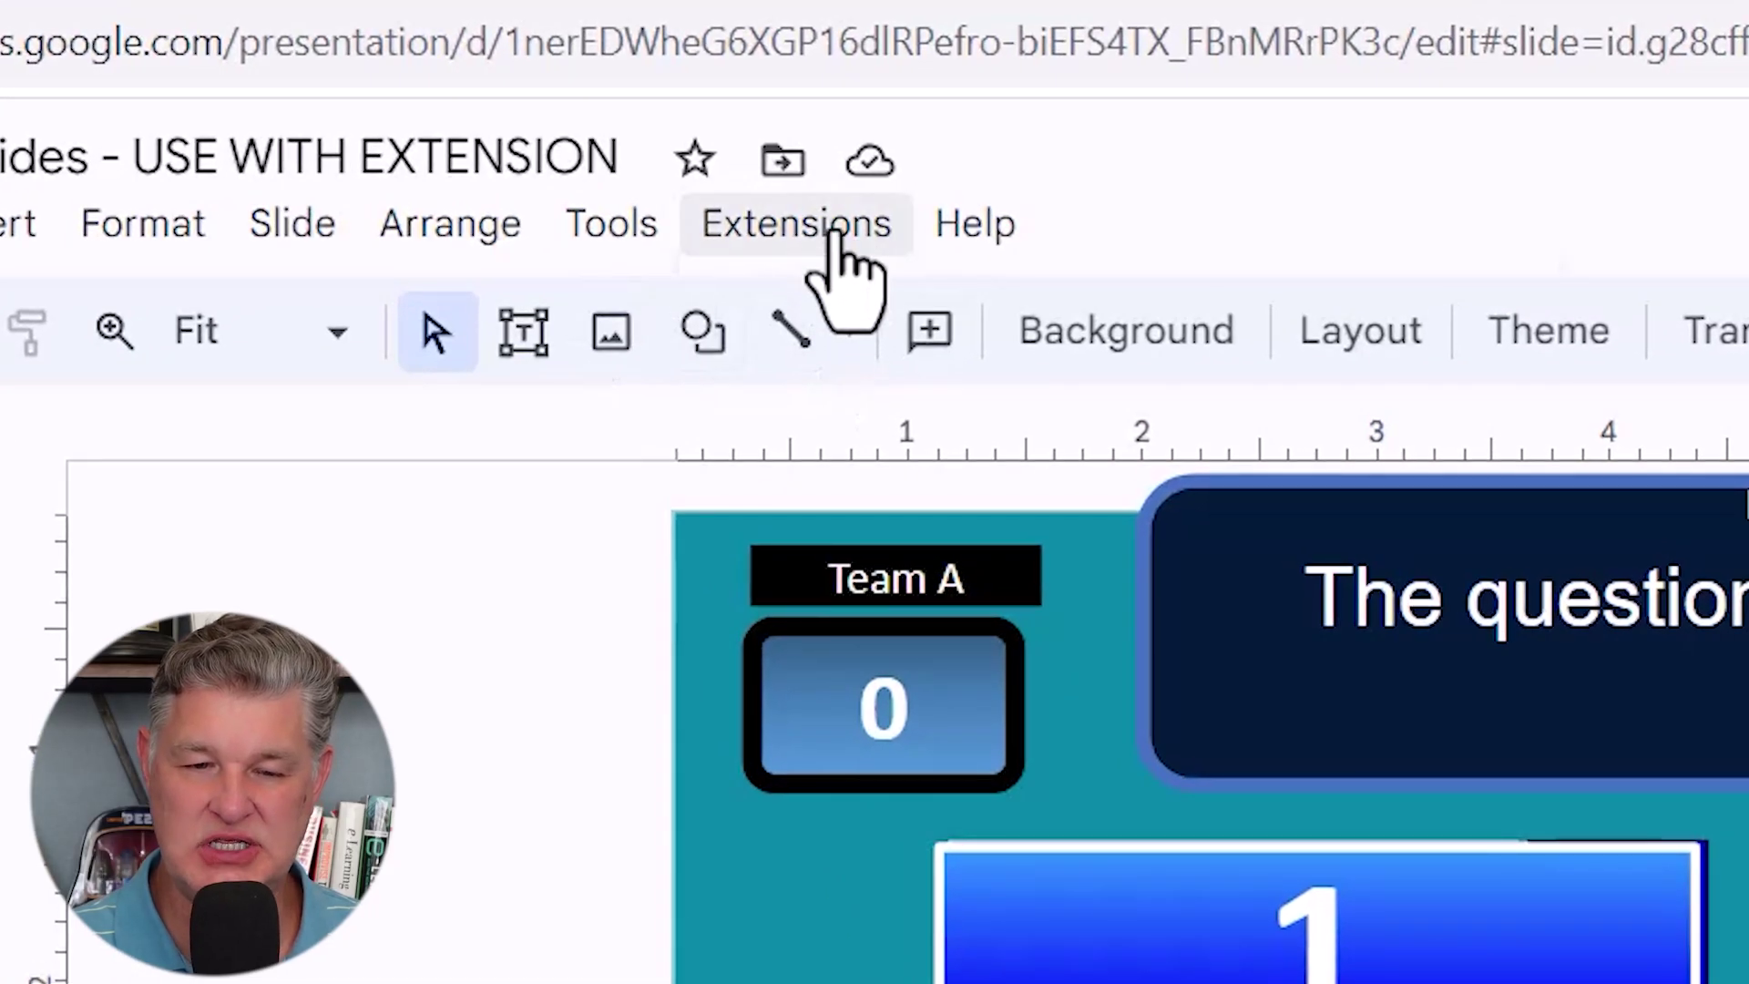
{"action": "left_click", "coordinate": [833, 246]}
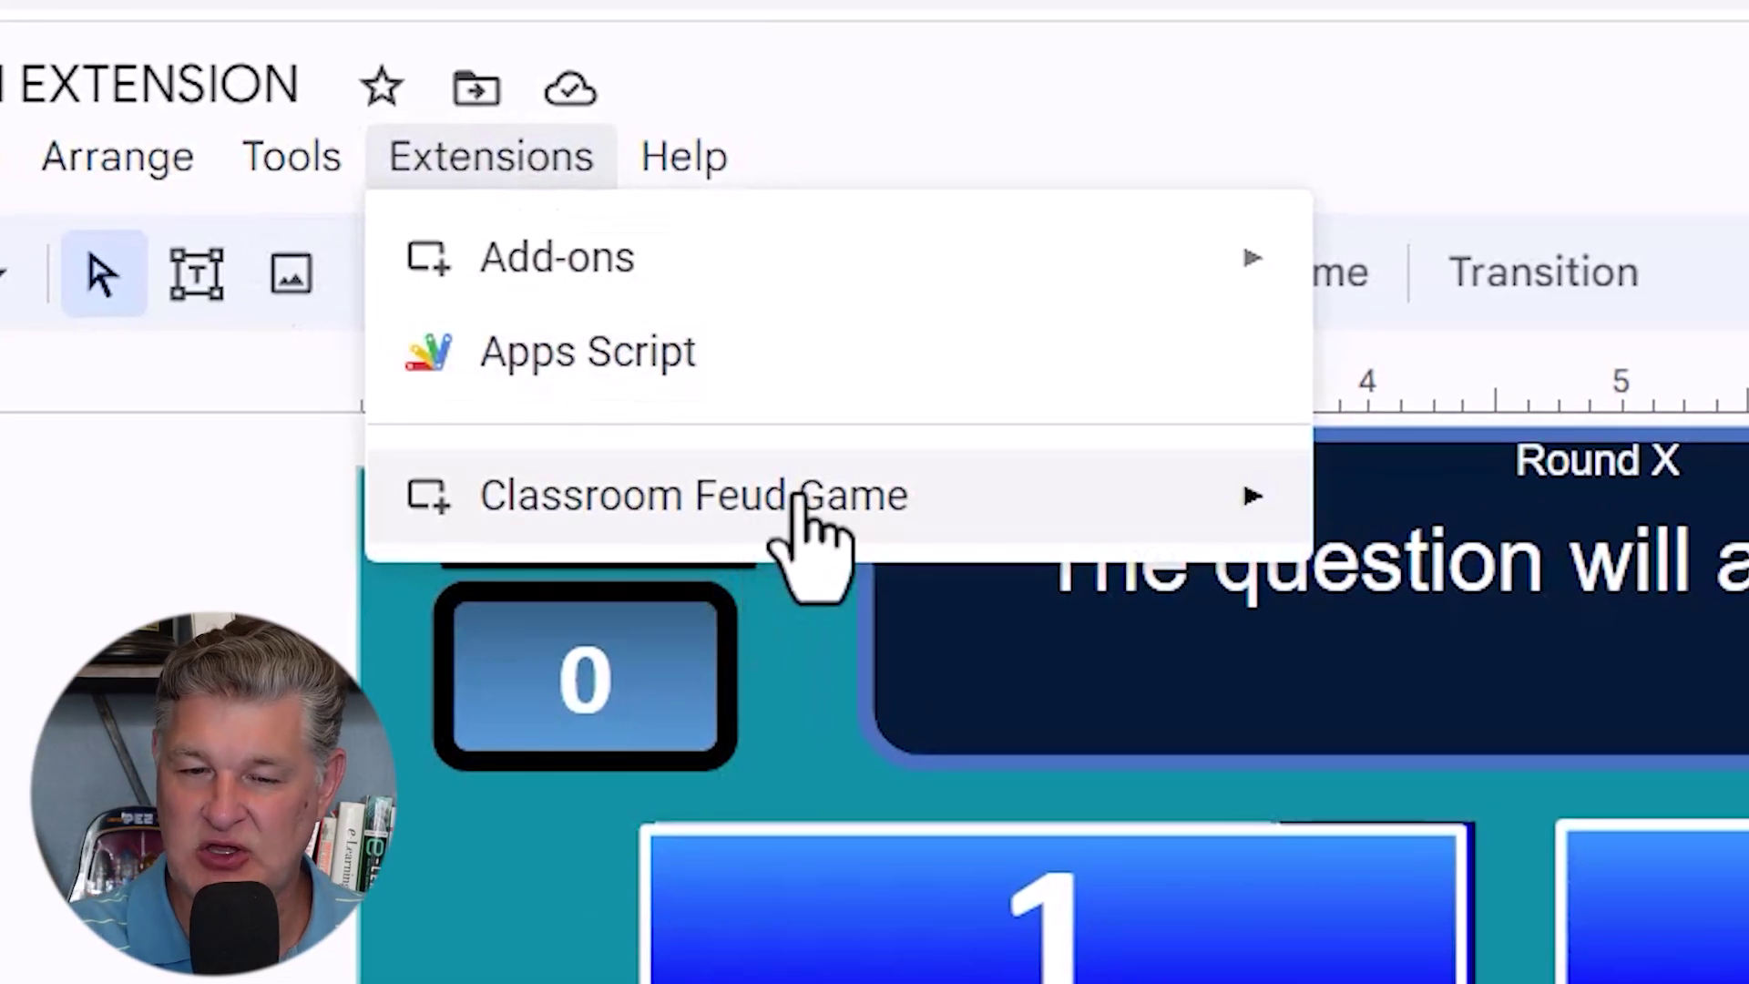
{"action": "mouse_move", "coordinate": [807, 499]}
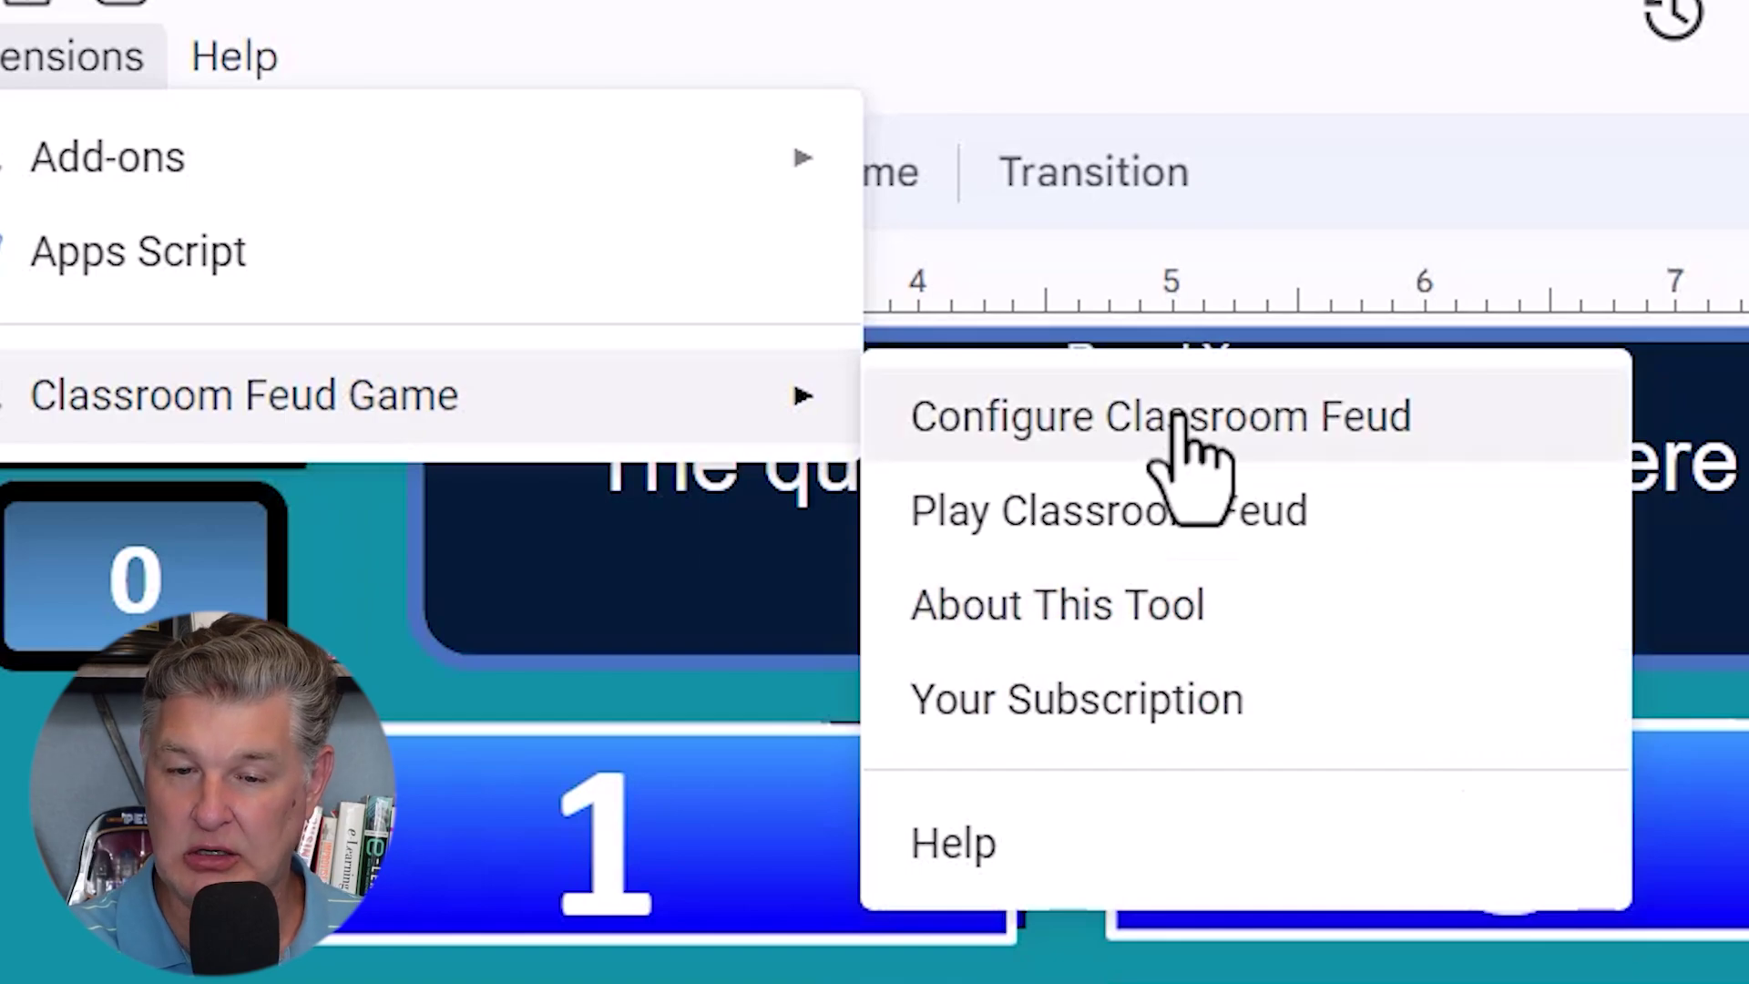
{"action": "left_click", "coordinate": [1180, 417]}
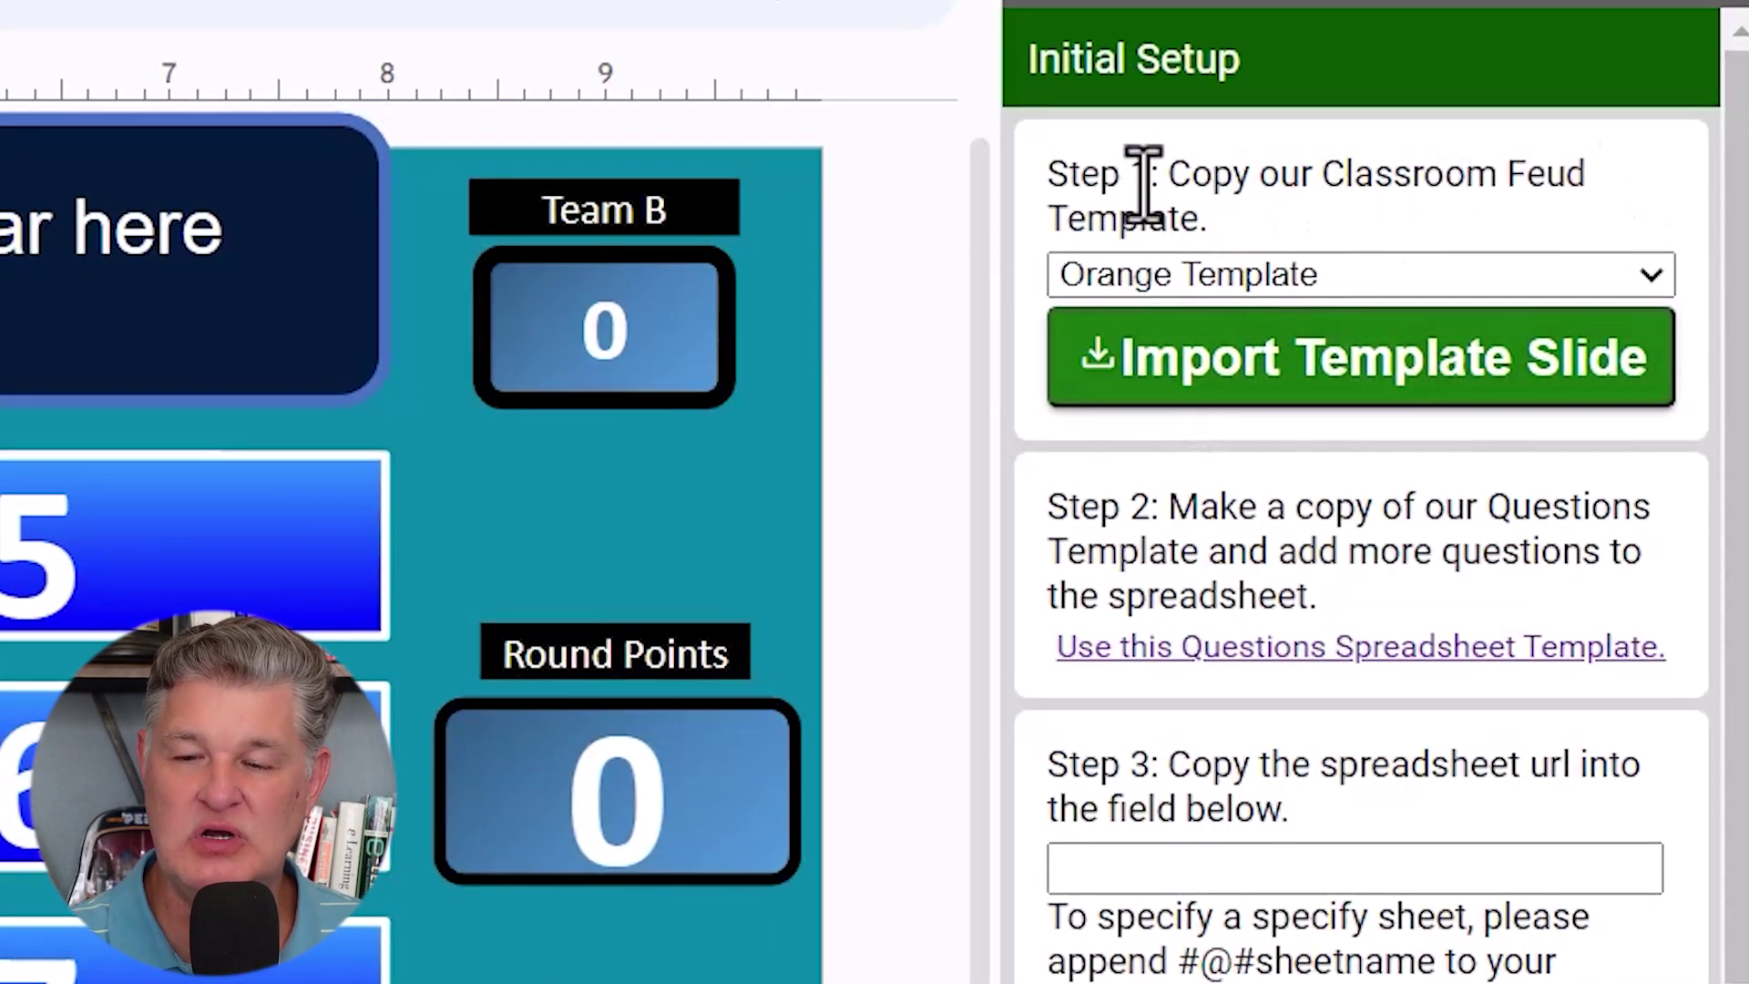
{"action": "left_click", "coordinate": [1651, 275]}
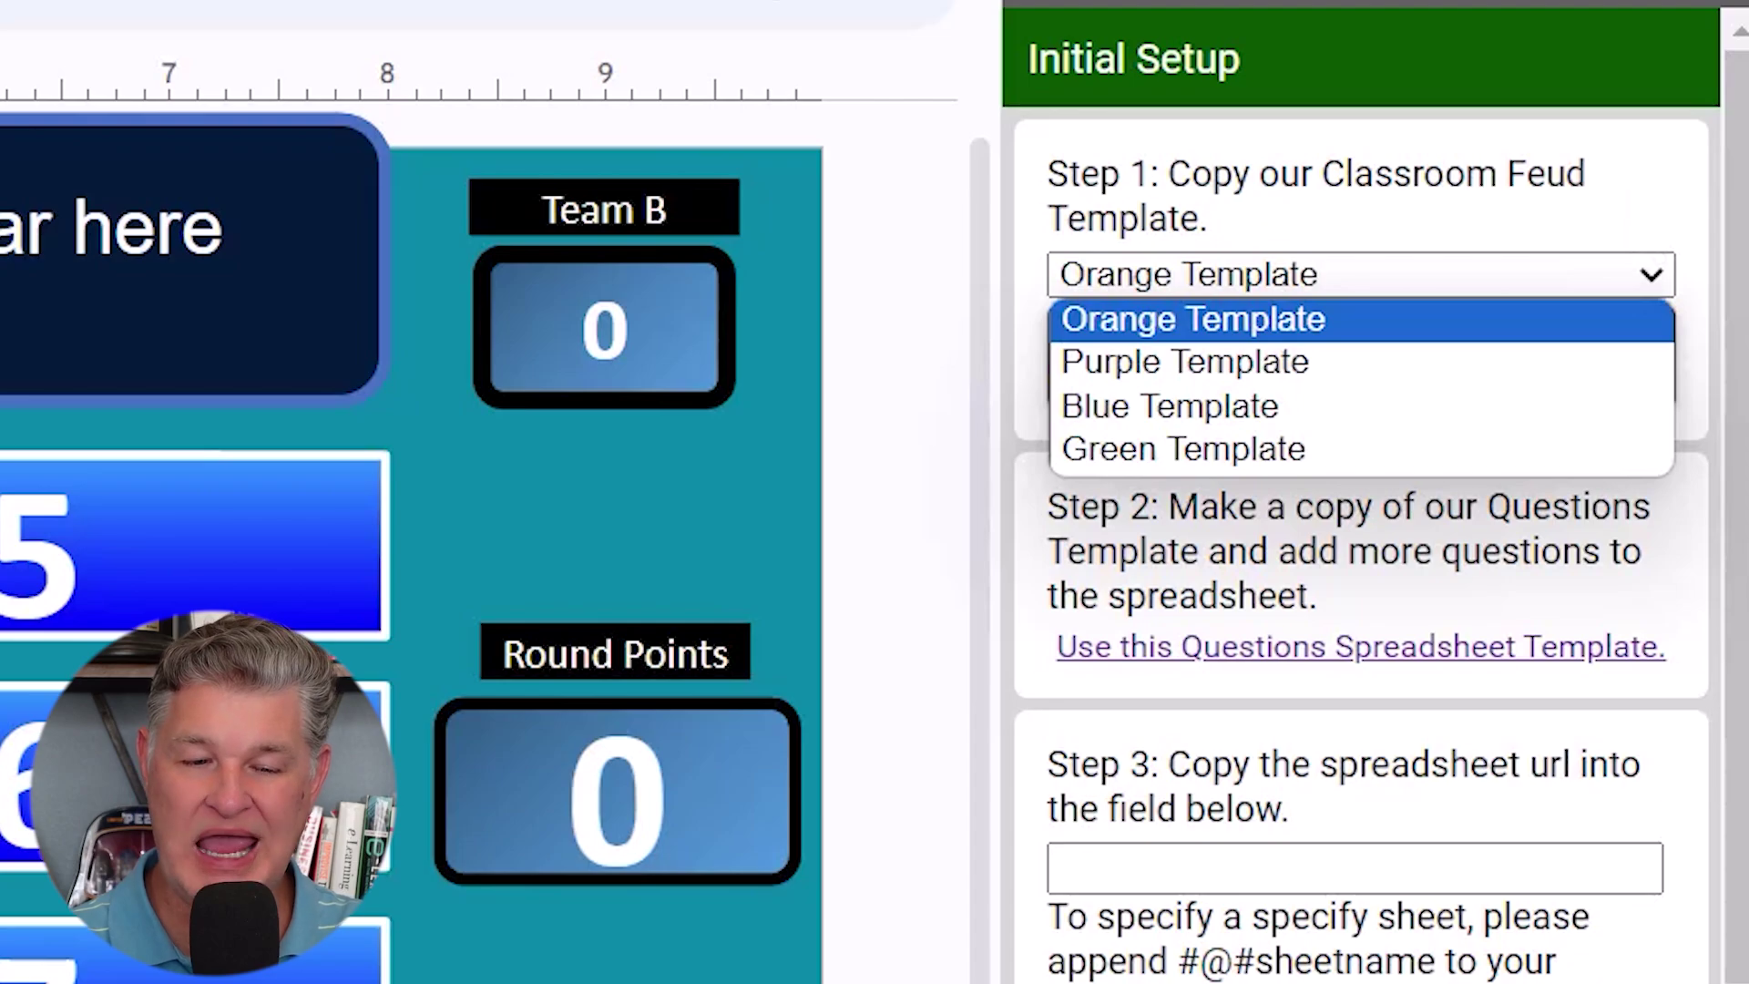
{"action": "key", "text": "Escape"}
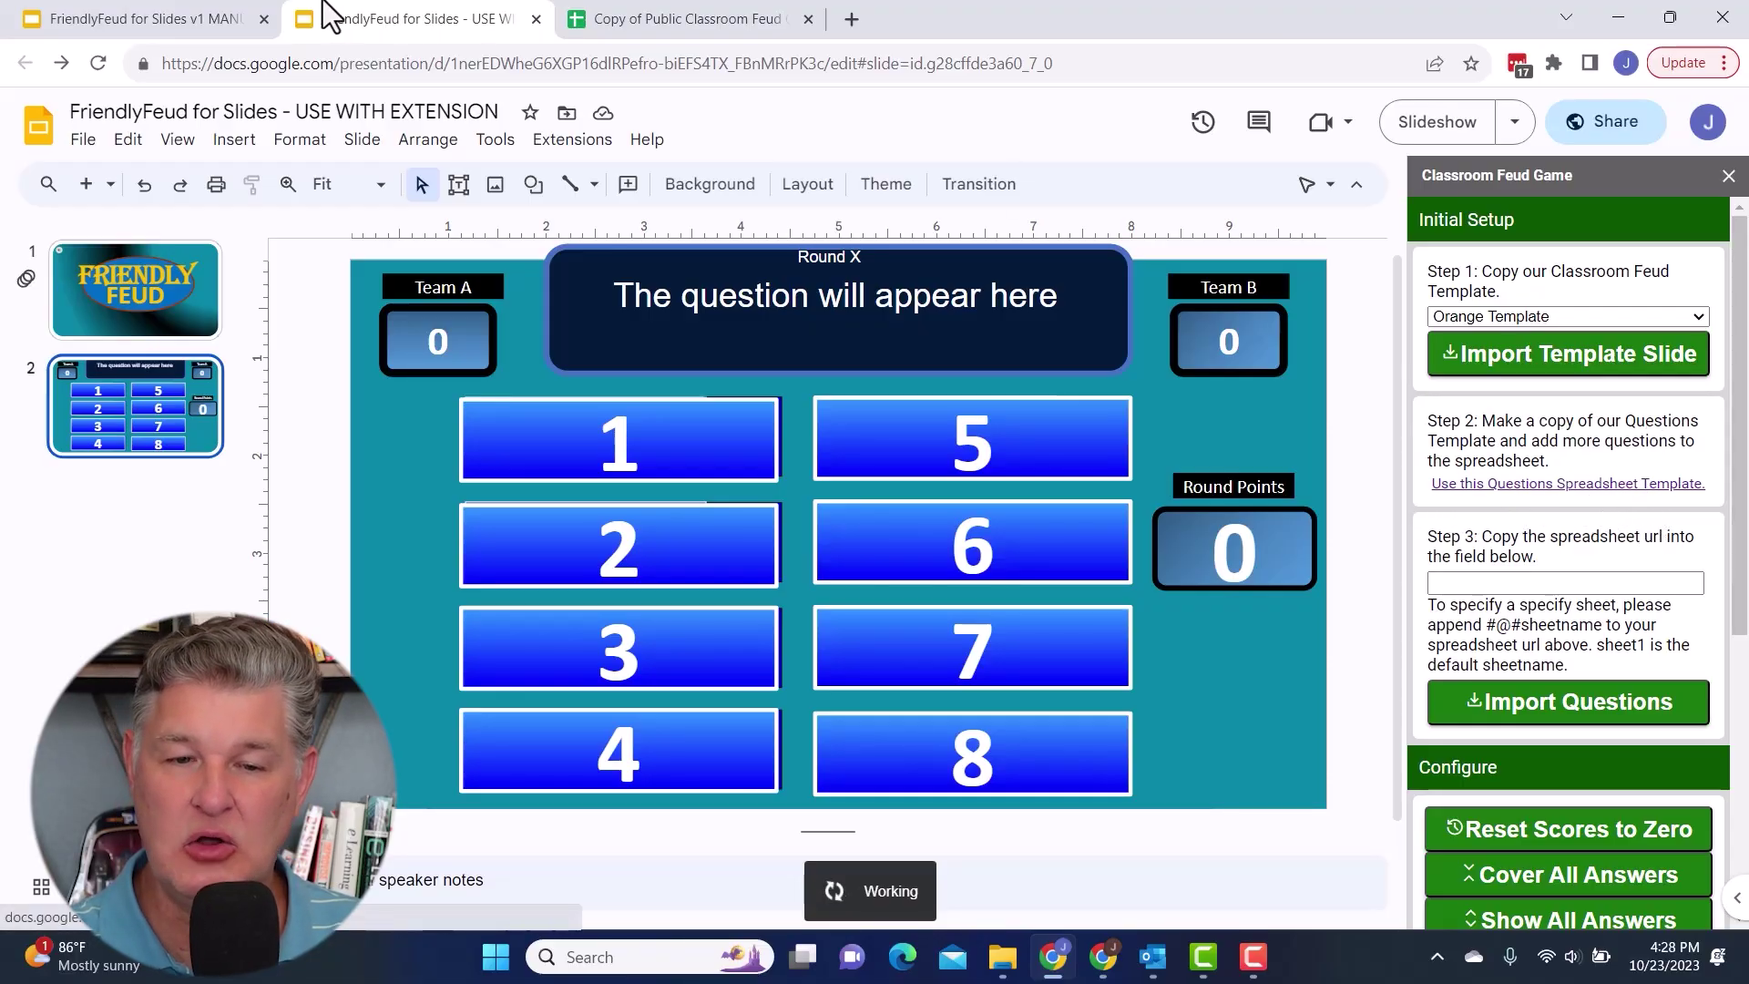
- Review the question and answer columns of the Copy of Public Classroom Feud spreadsheet
{"action": "left_click", "coordinate": [638, 23]}
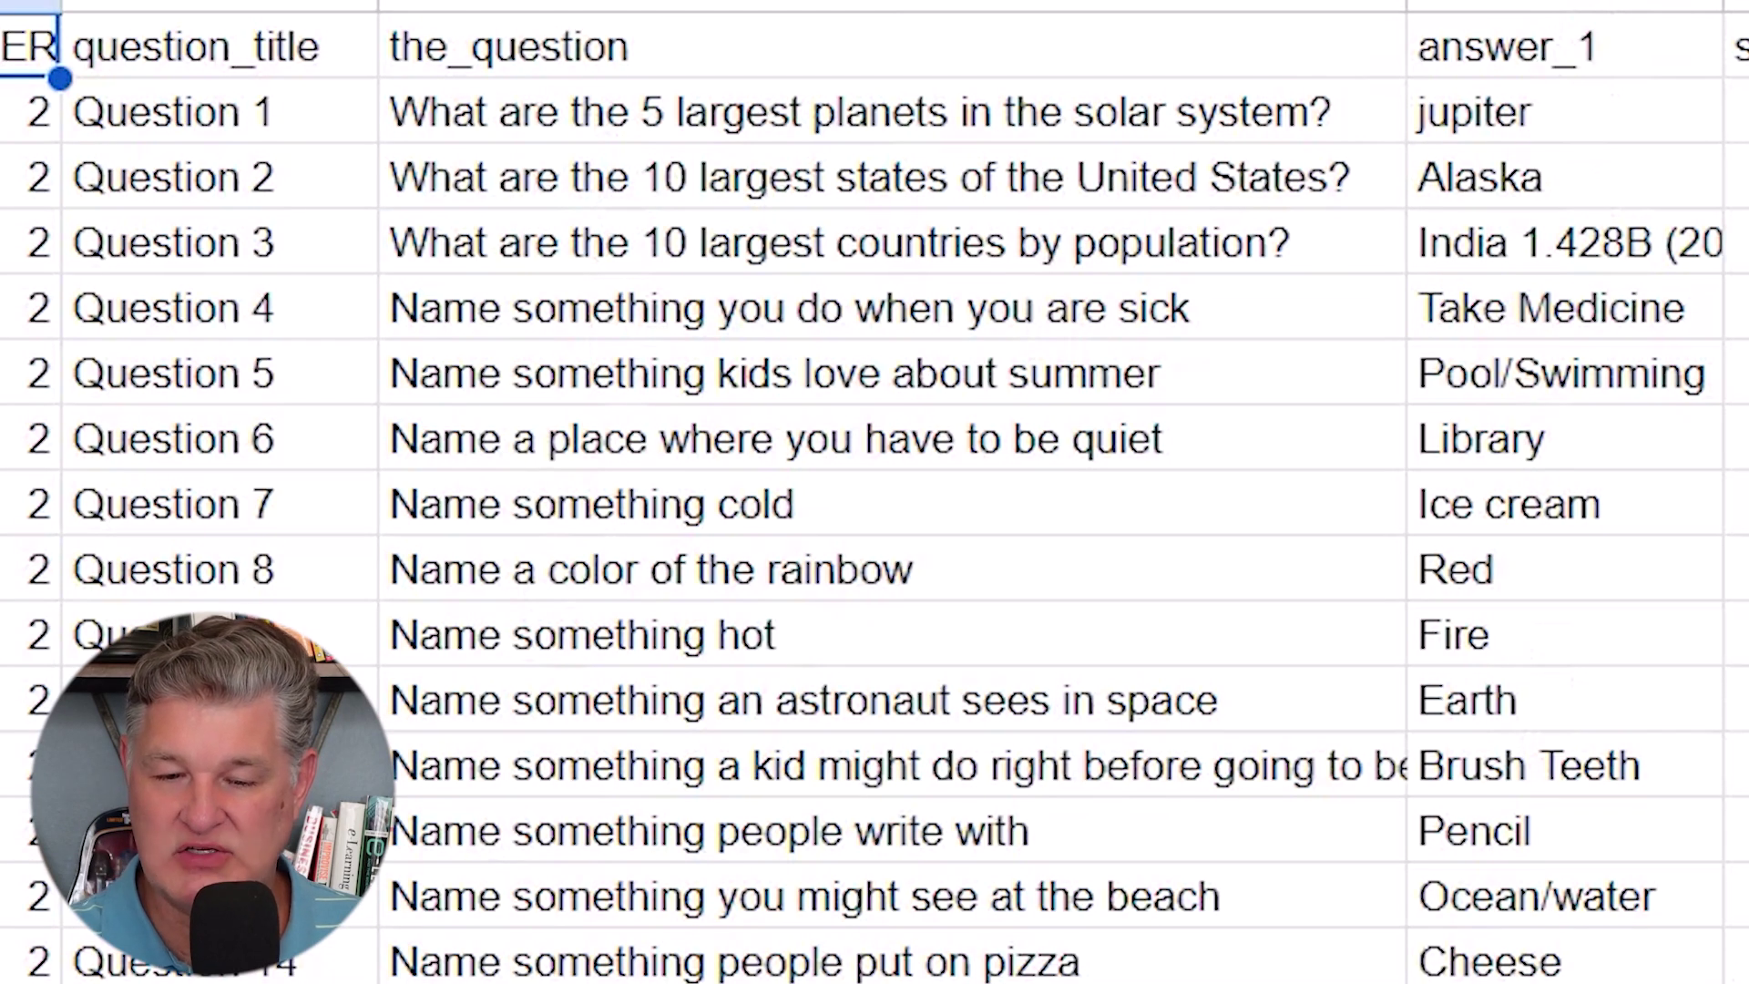
{"action": "scroll", "coordinate": [874, 492], "scroll_direction": "right", "scroll_amount": 10}
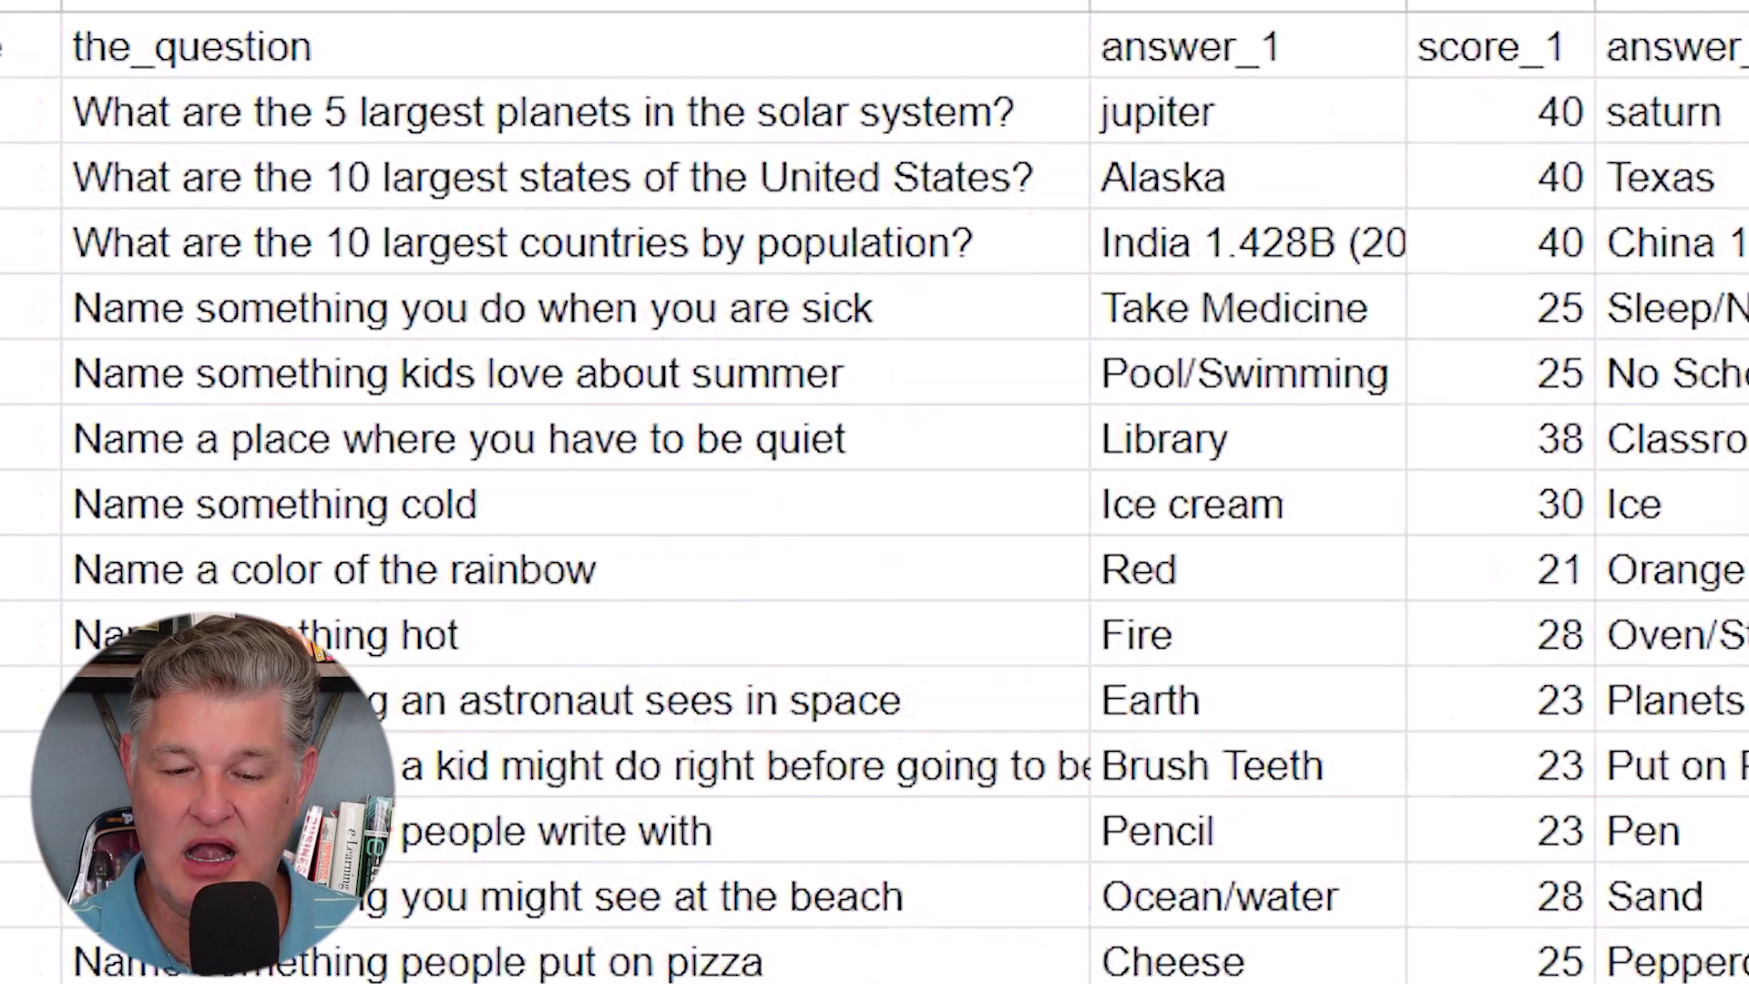
{"action": "scroll", "coordinate": [874, 491], "scroll_direction": "left", "scroll_amount": 10}
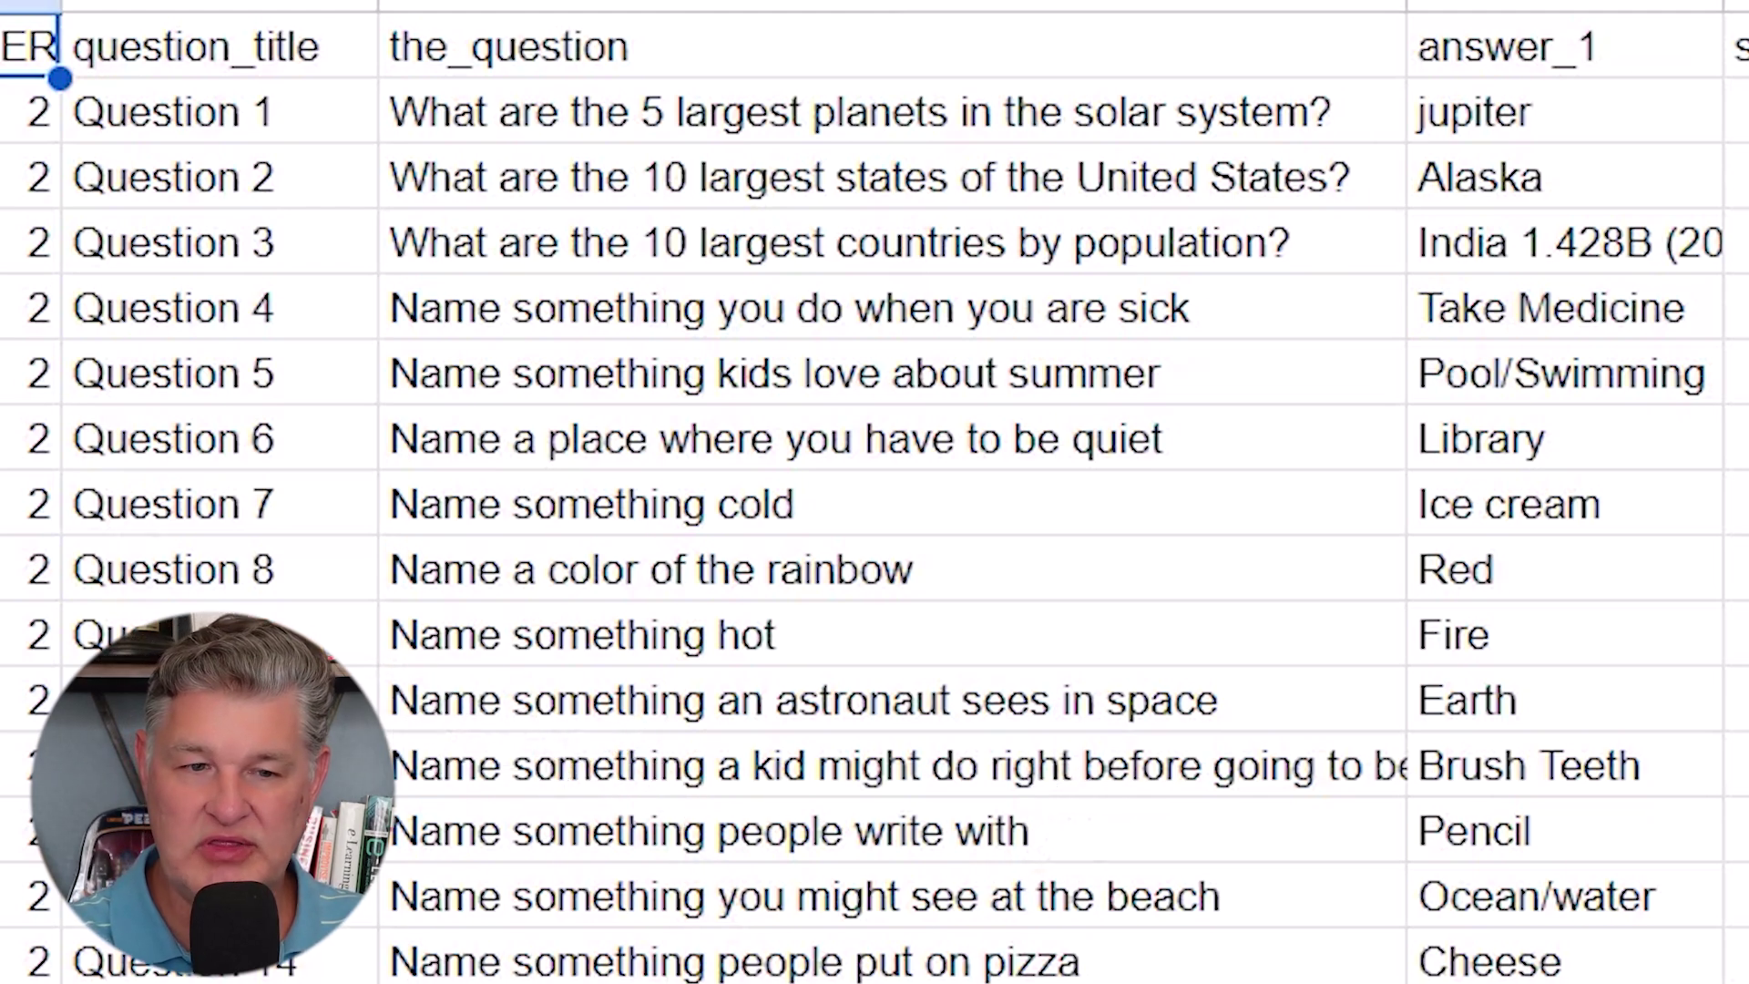
- Paste the questions spreadsheet's URL into the Step 3 field and import its questions as slides
{"action": "left_click", "coordinate": [428, 20]}
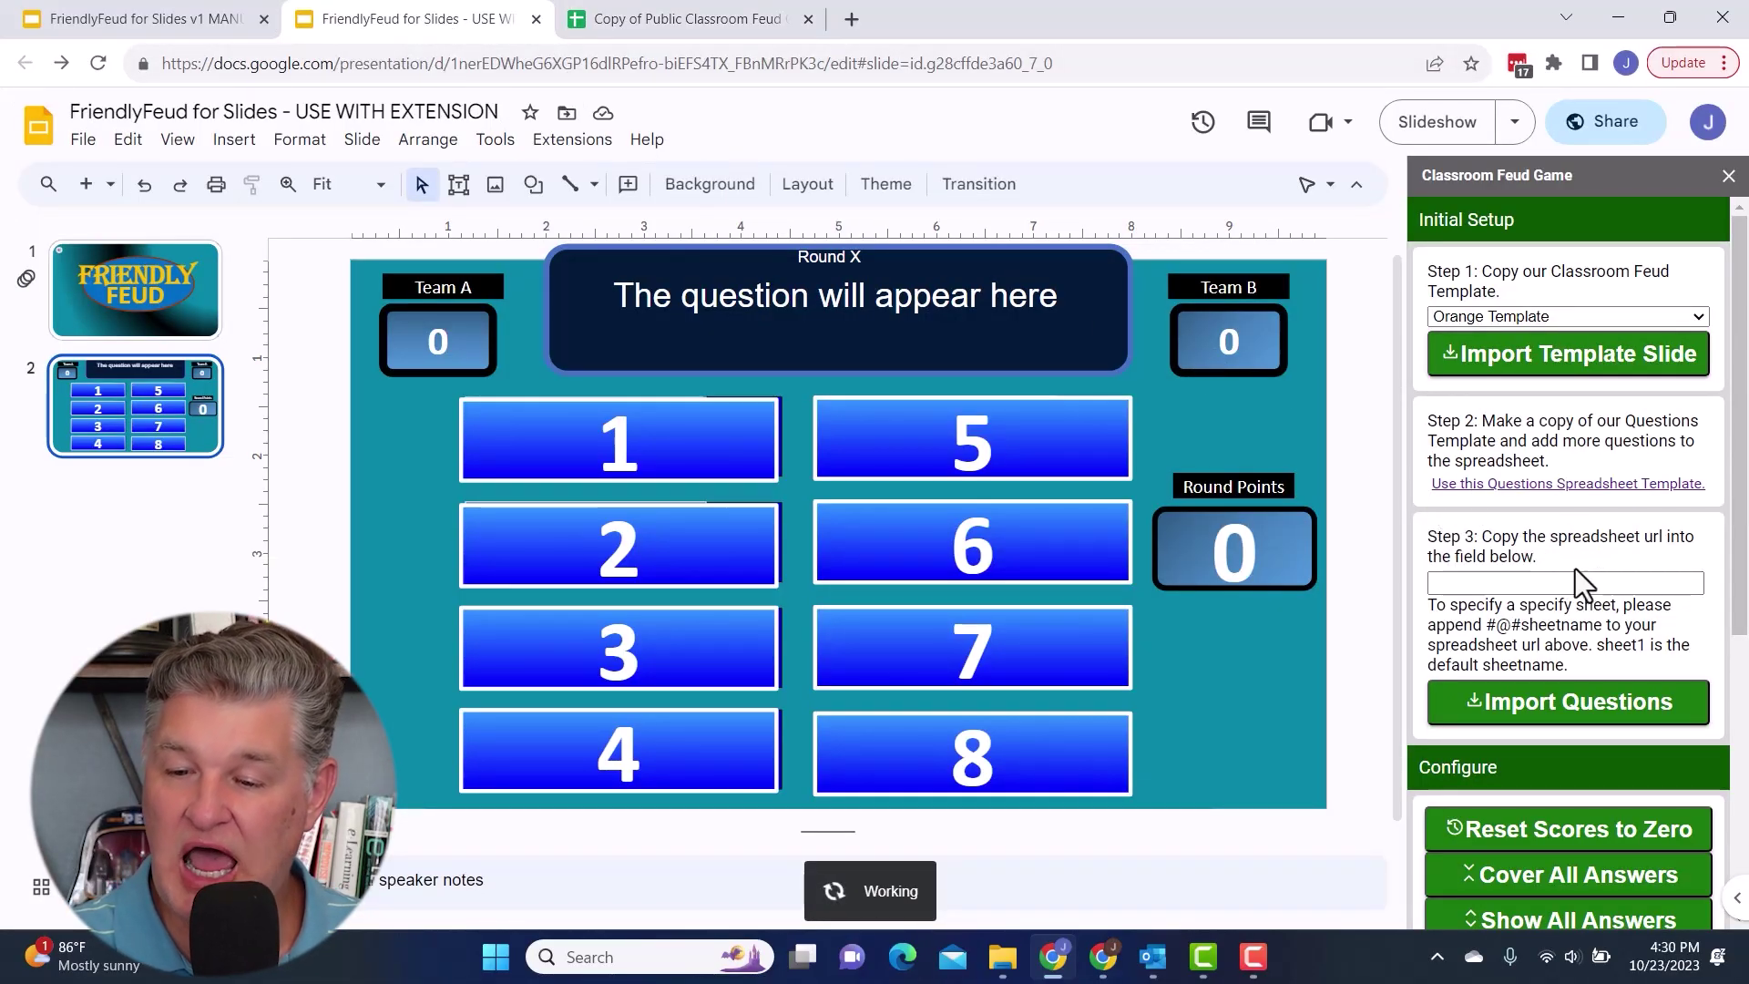
{"action": "left_click", "coordinate": [1486, 583]}
{"action": "left_click", "coordinate": [657, 20]}
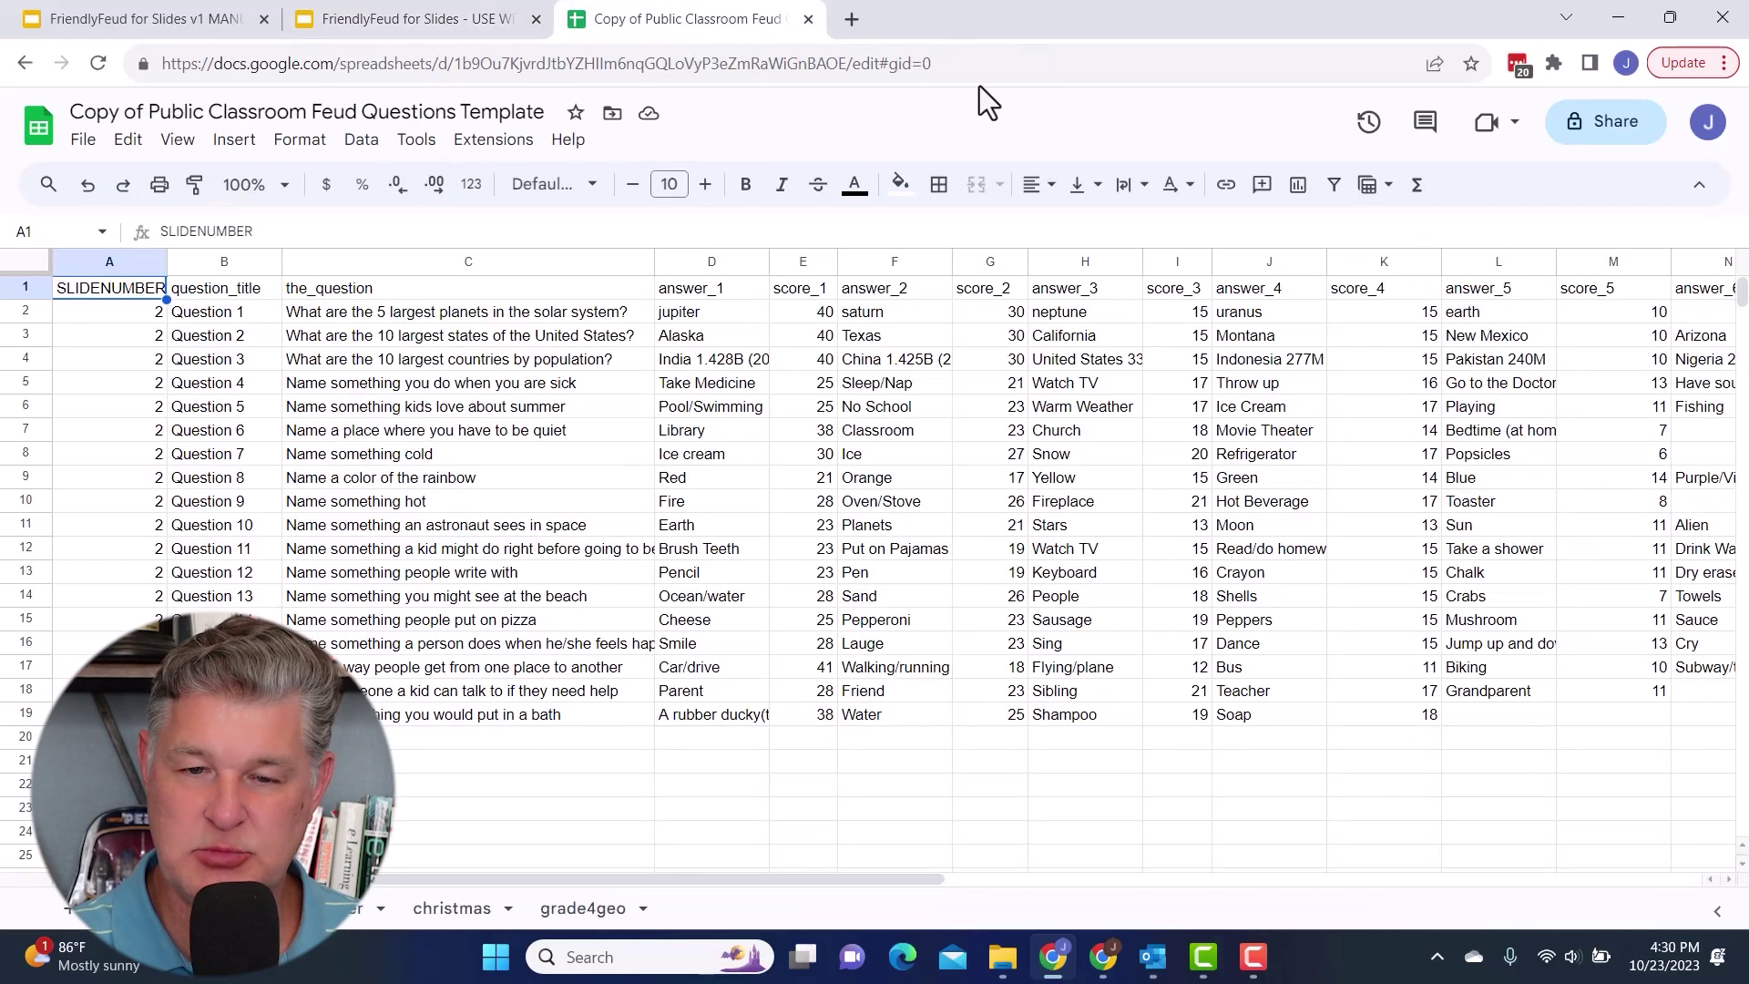
{"action": "left_click", "coordinate": [954, 63]}
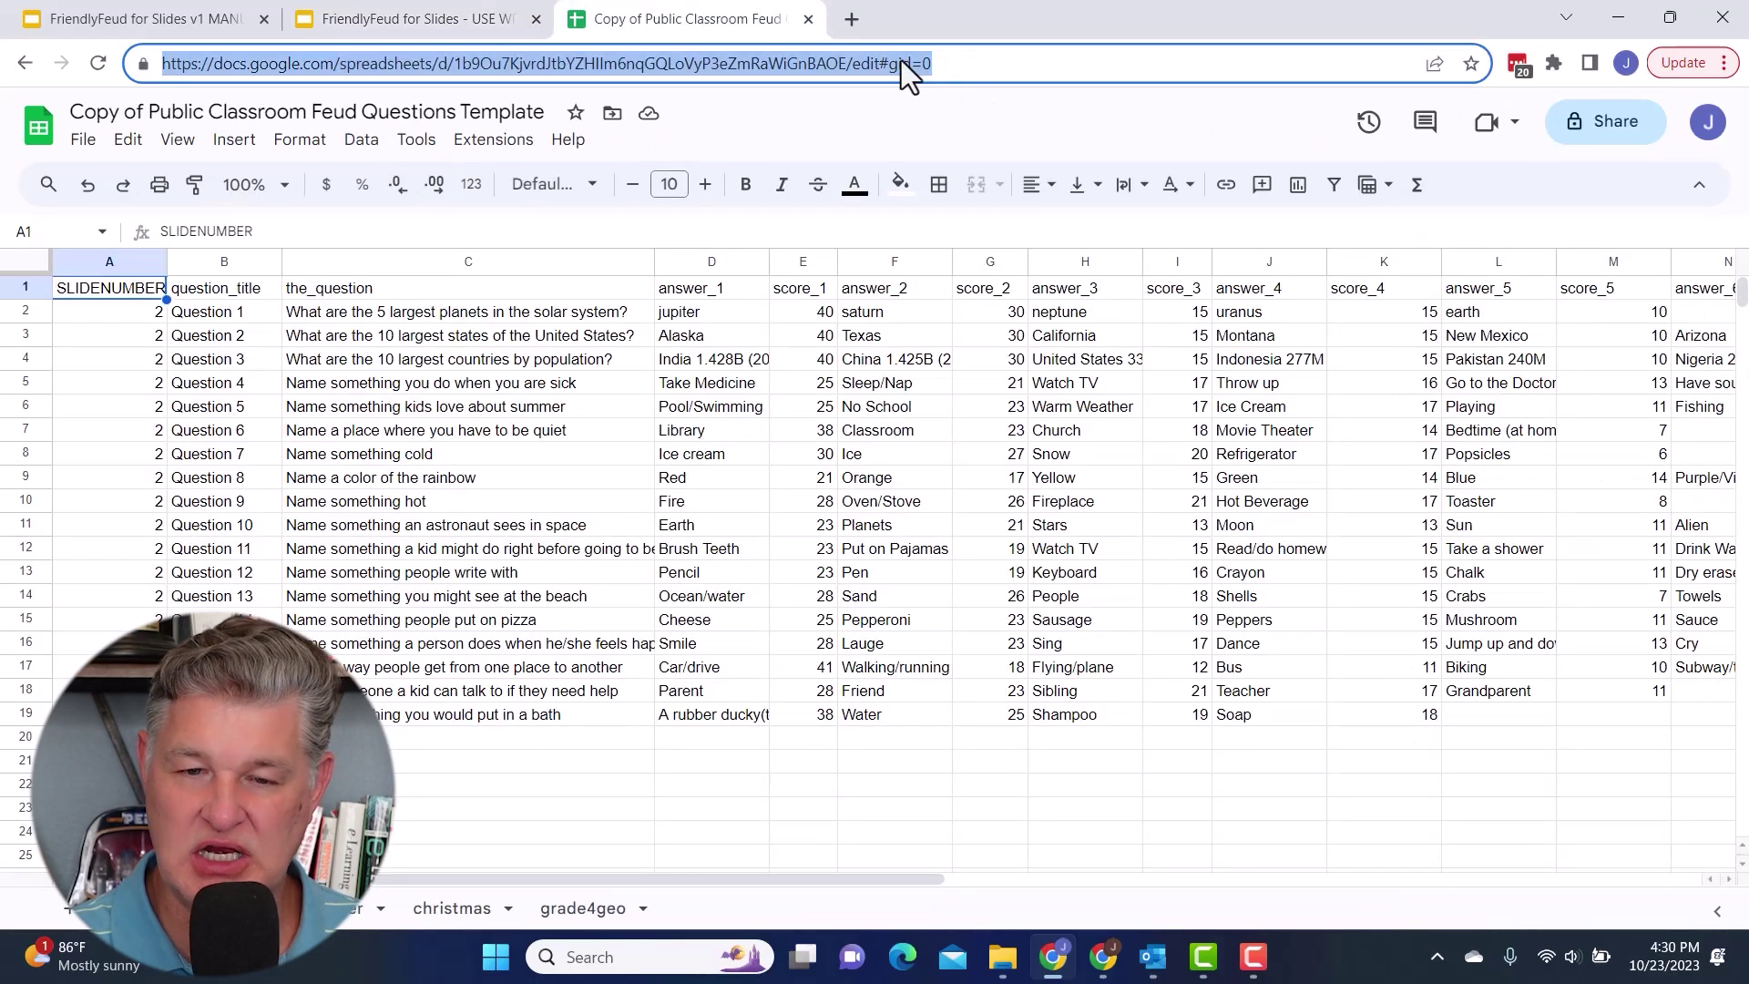
{"action": "left_click", "coordinate": [393, 16]}
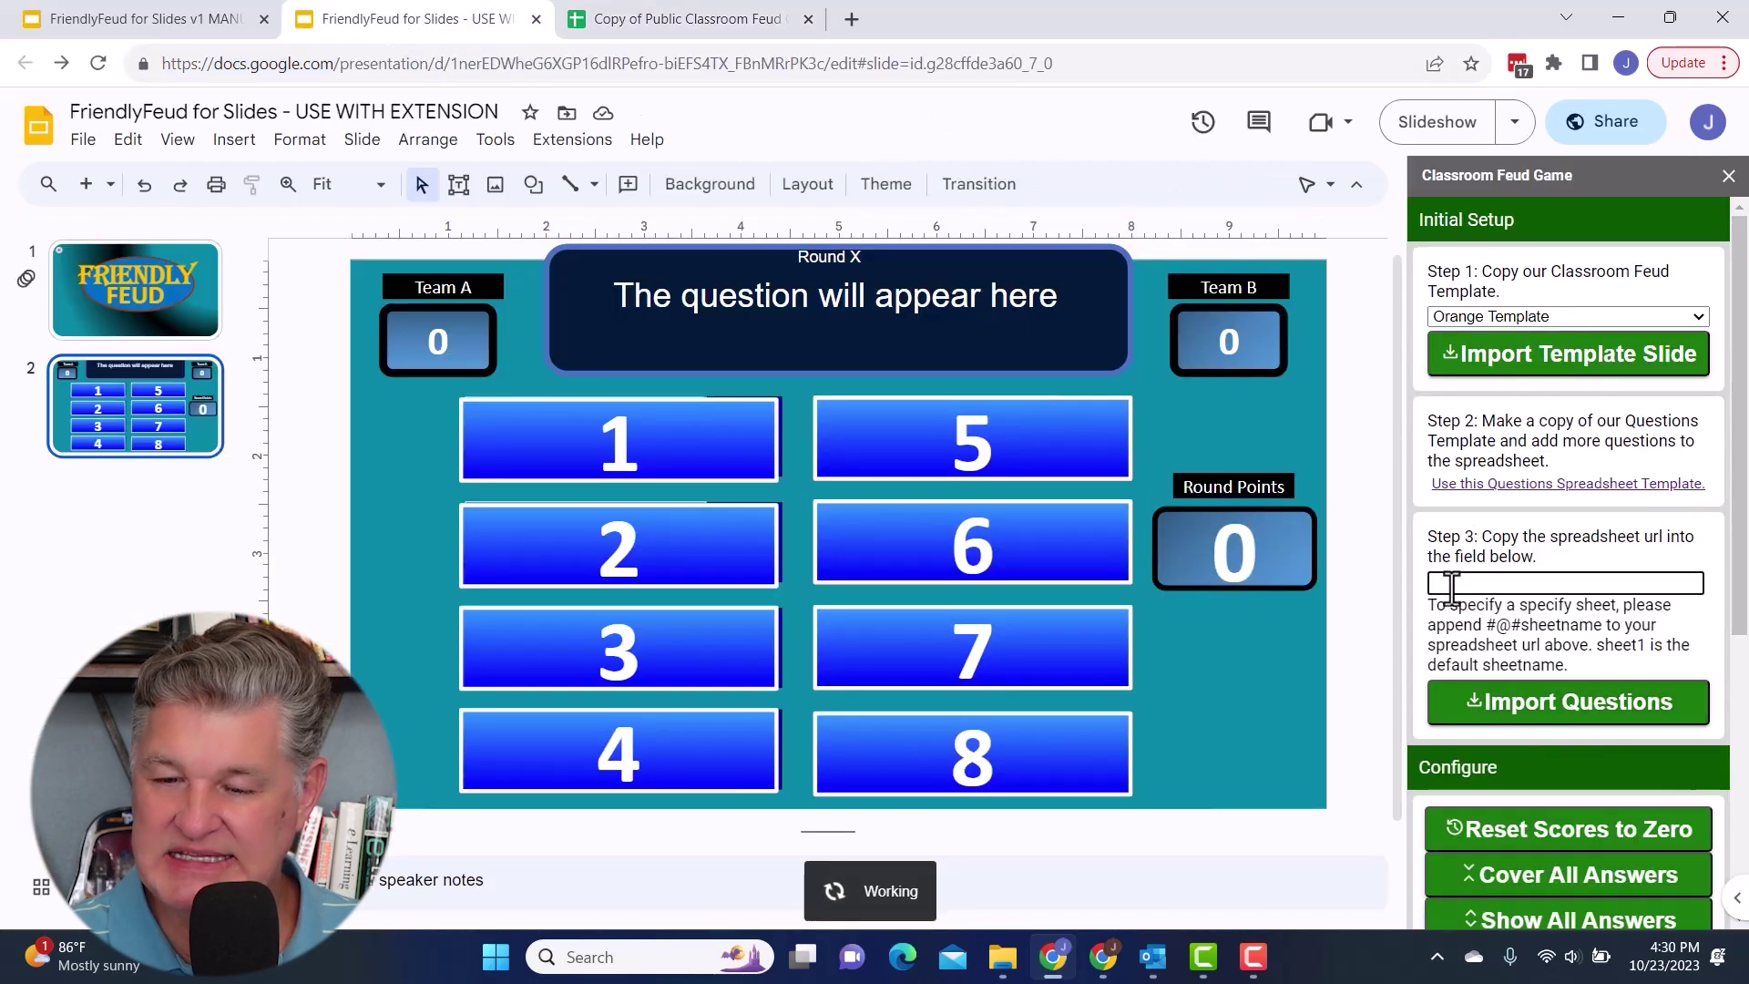
{"action": "key", "text": "ctrl+v"}
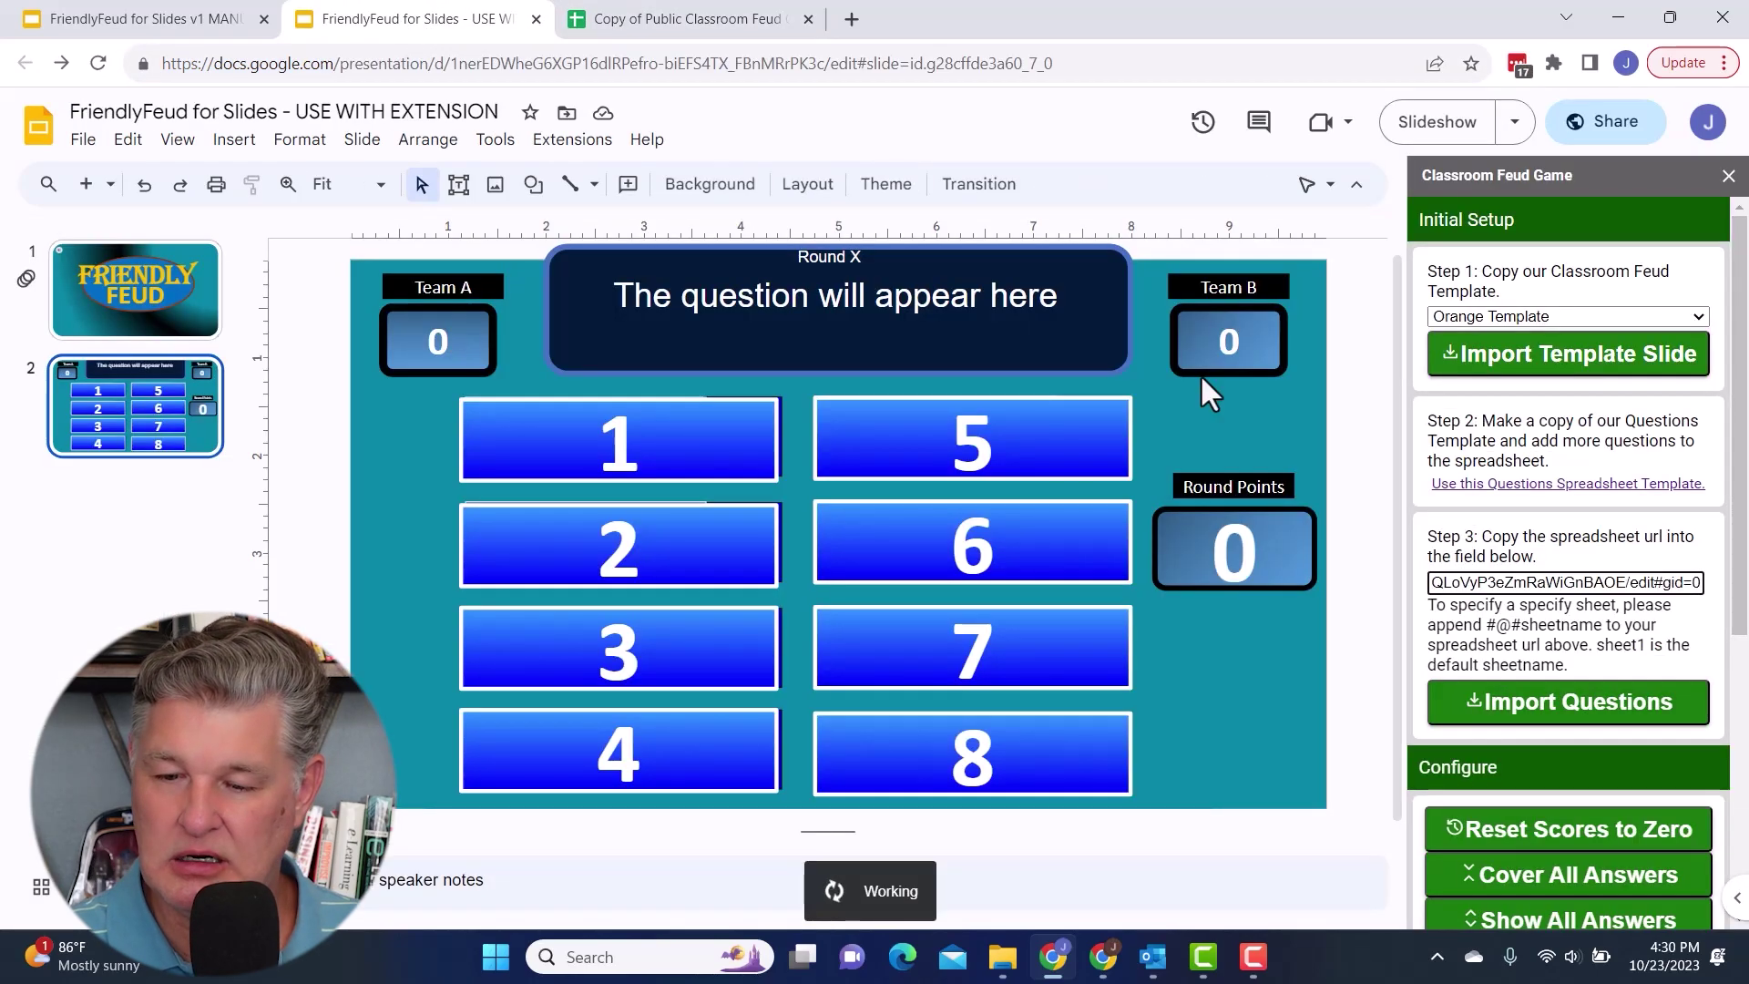
{"action": "left_click", "coordinate": [1522, 722]}
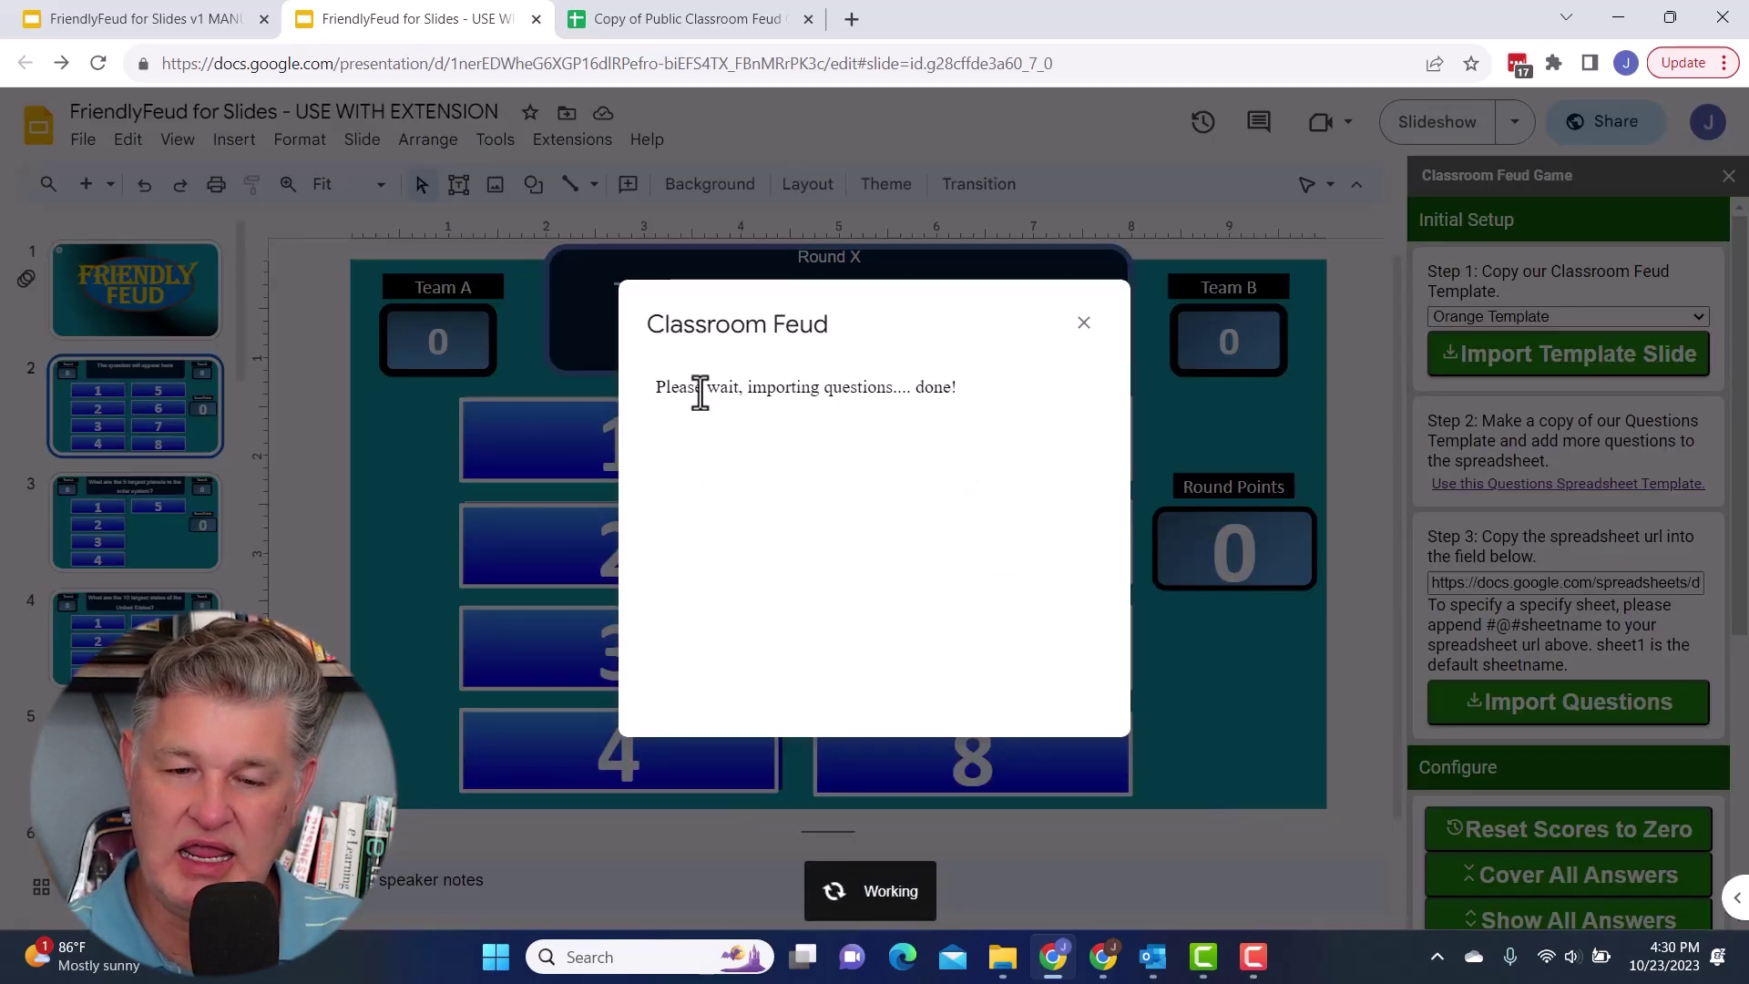
- Close the import notice and view slide 9, Question 7 'Name something cold'
{"action": "left_click", "coordinate": [1084, 324]}
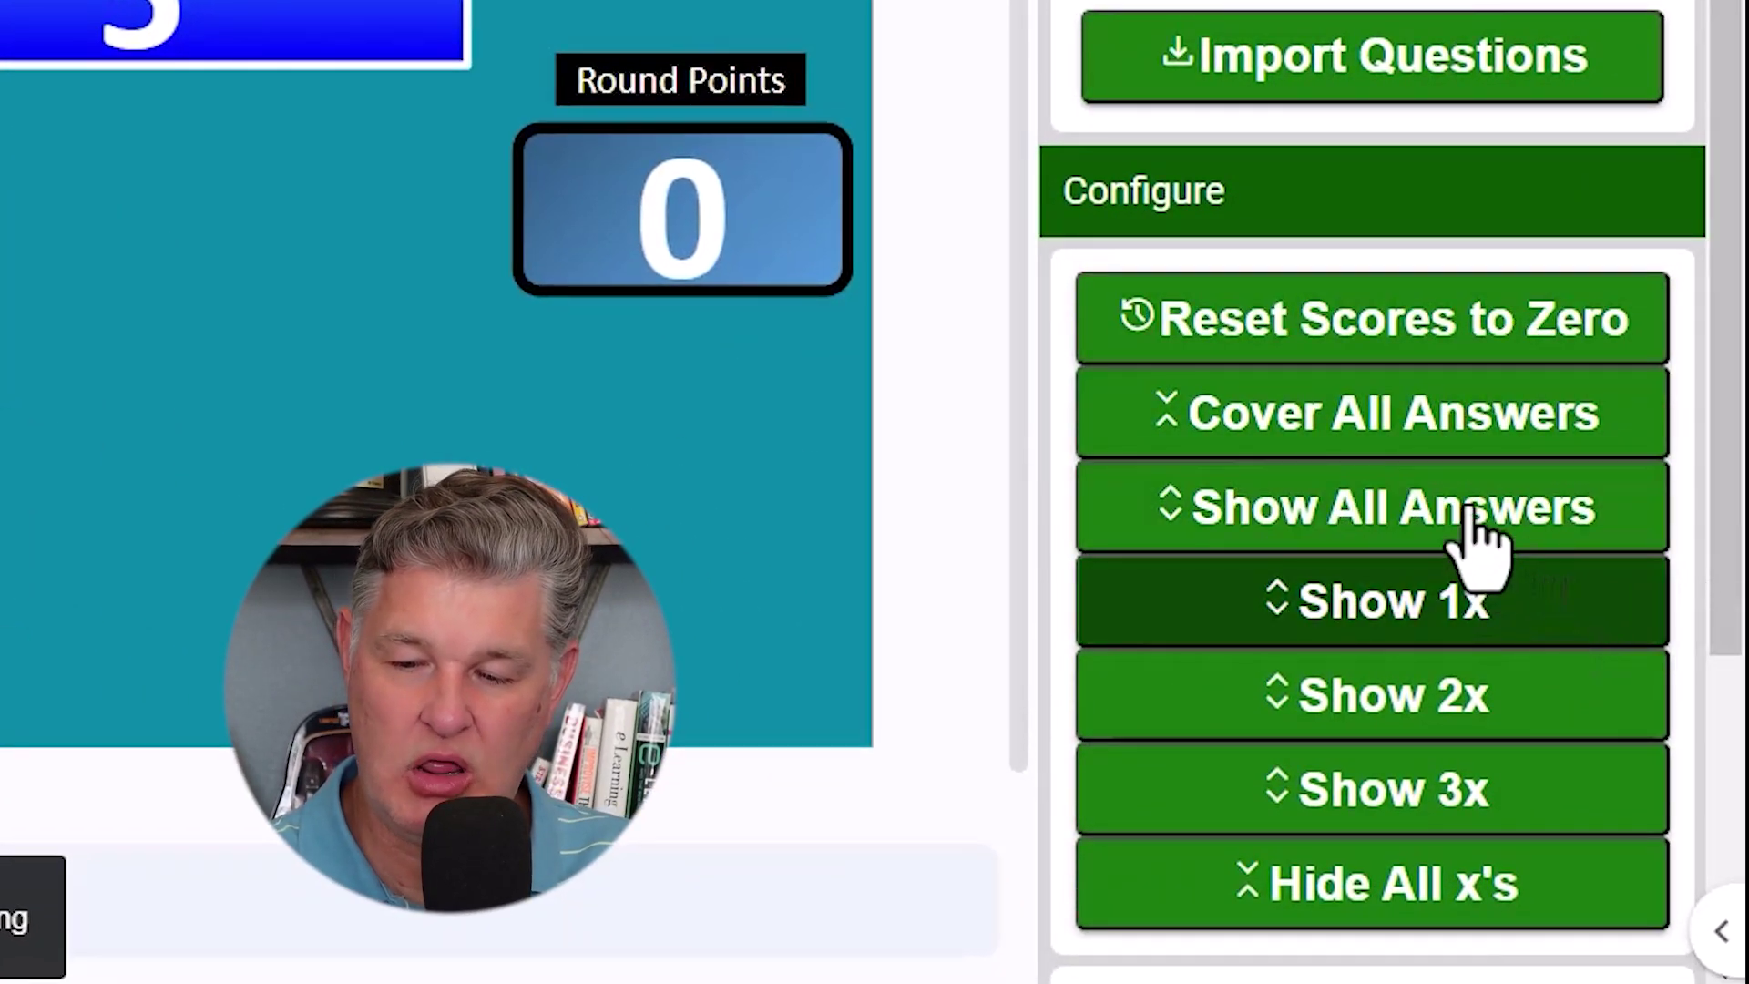
{"action": "scroll", "coordinate": [392, 560], "scroll_direction": "up", "scroll_amount": 5}
{"action": "scroll", "coordinate": [376, 537], "scroll_direction": "up", "scroll_amount": 5}
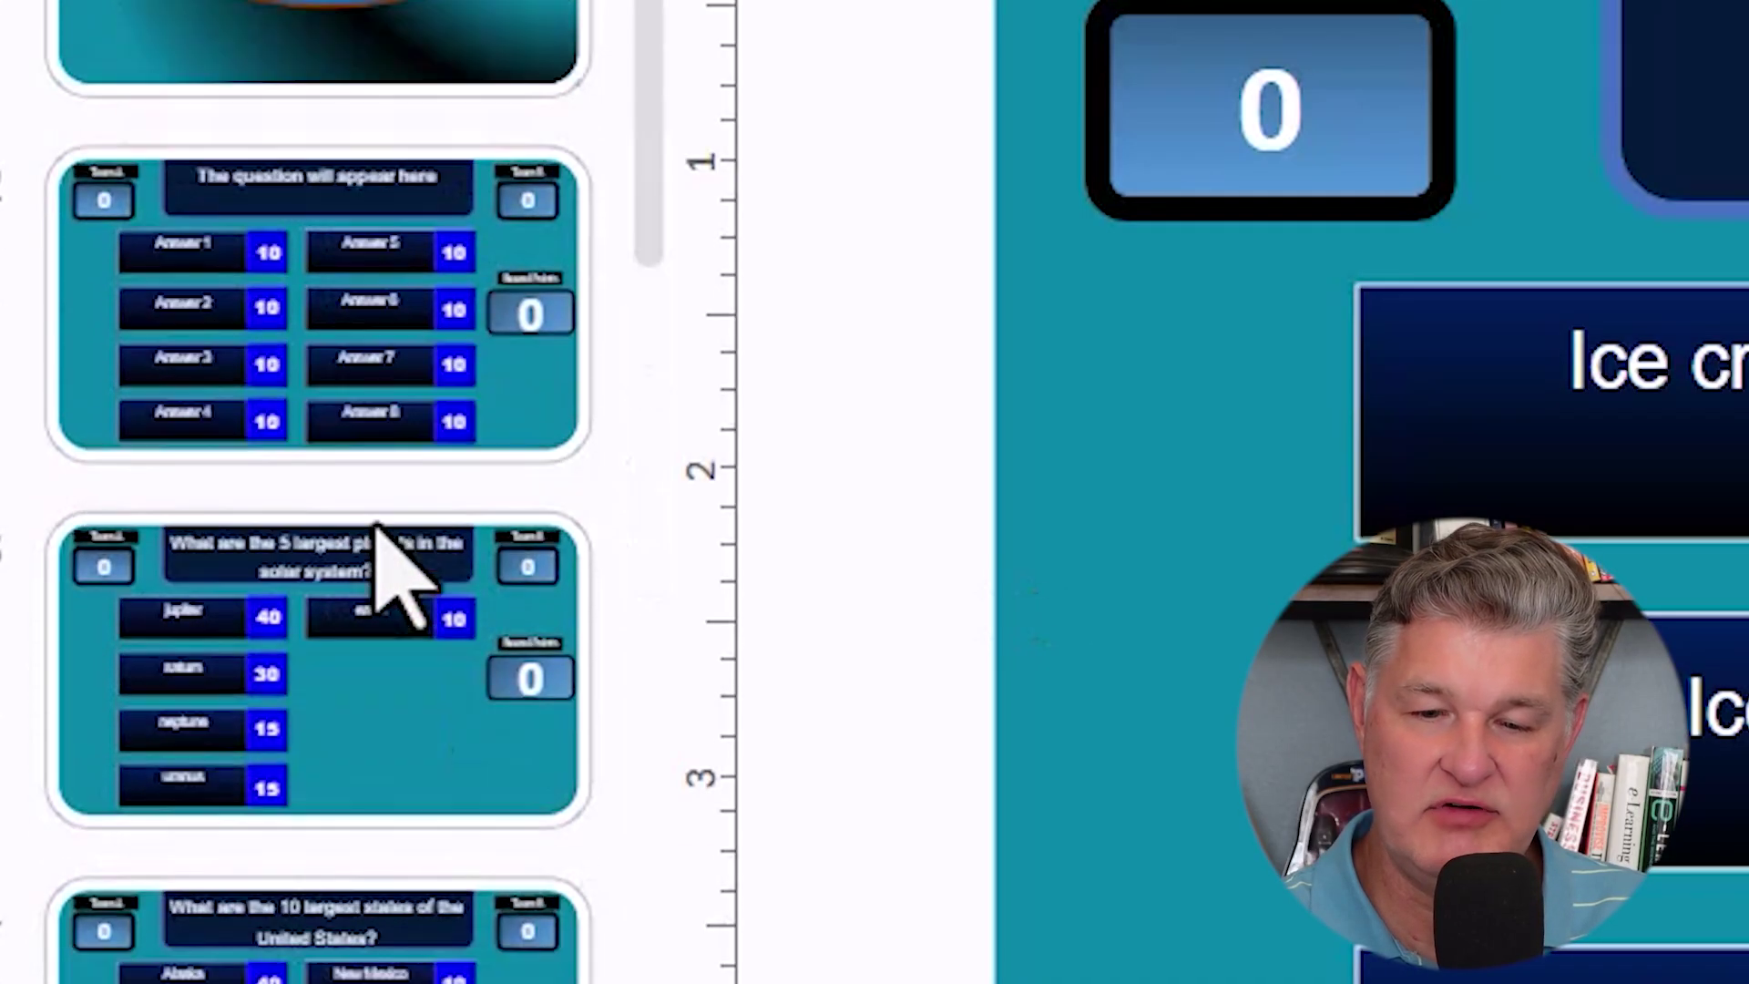
{"action": "scroll", "coordinate": [341, 685], "scroll_direction": "down", "scroll_amount": 5}
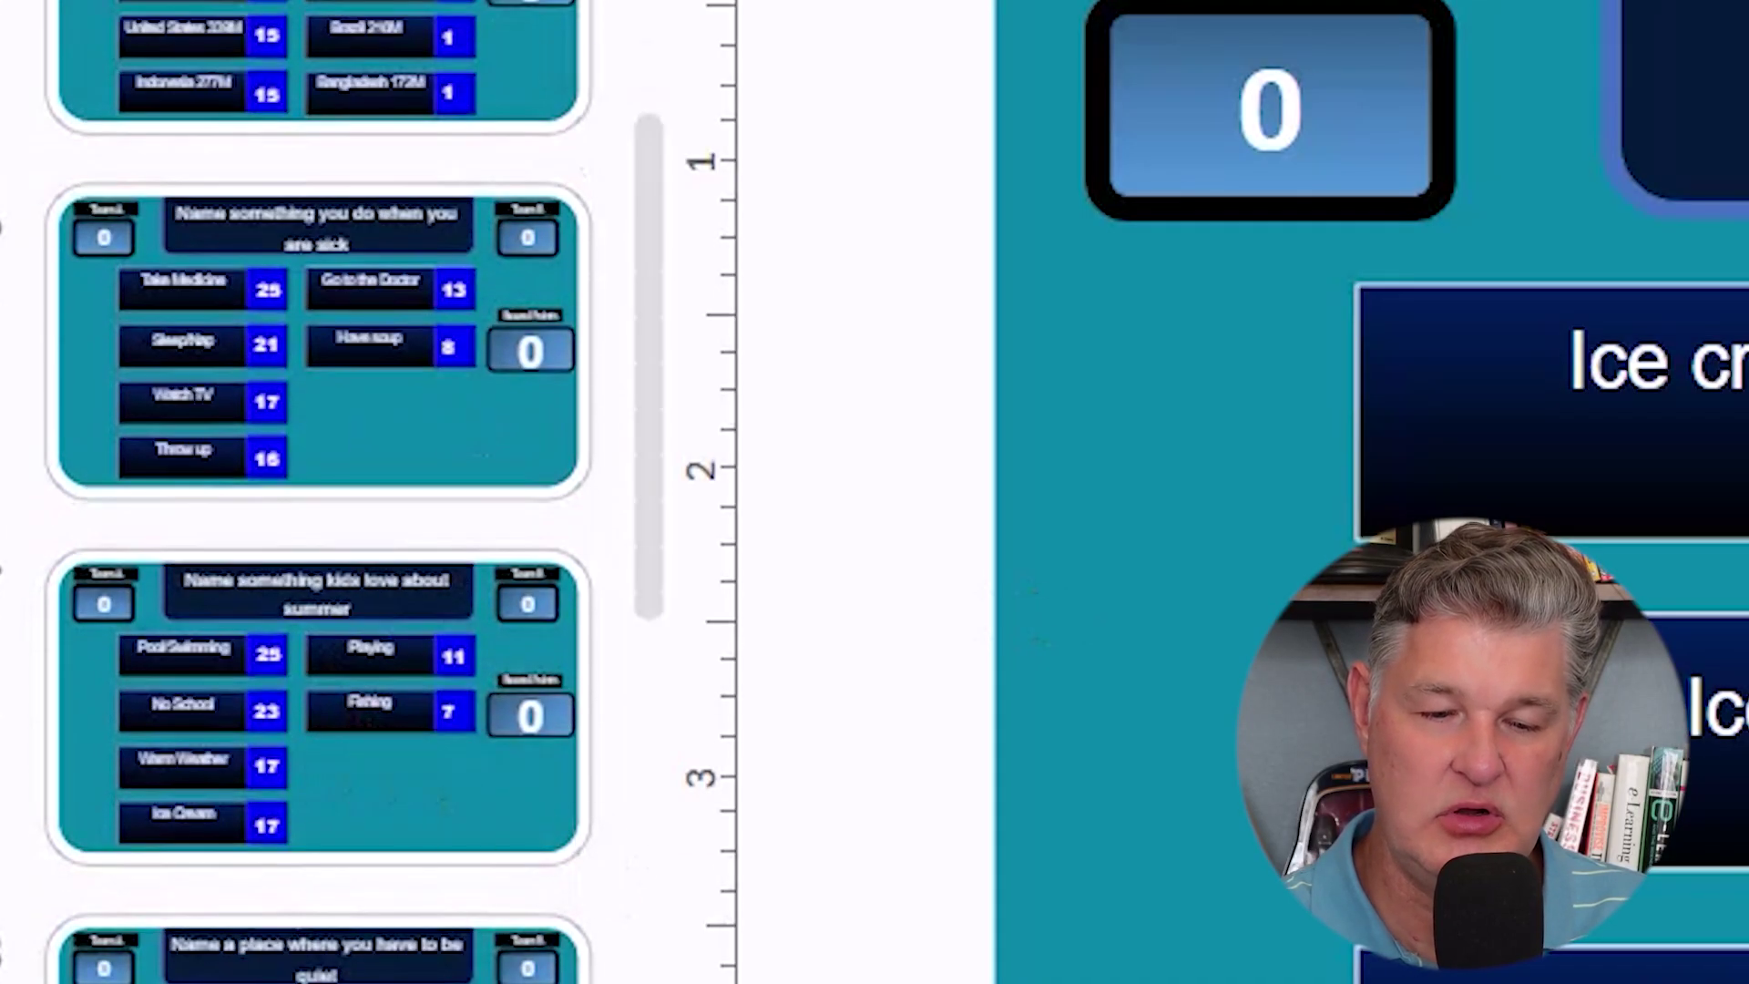
{"action": "key", "text": "Up"}
{"action": "key", "text": "Up"}
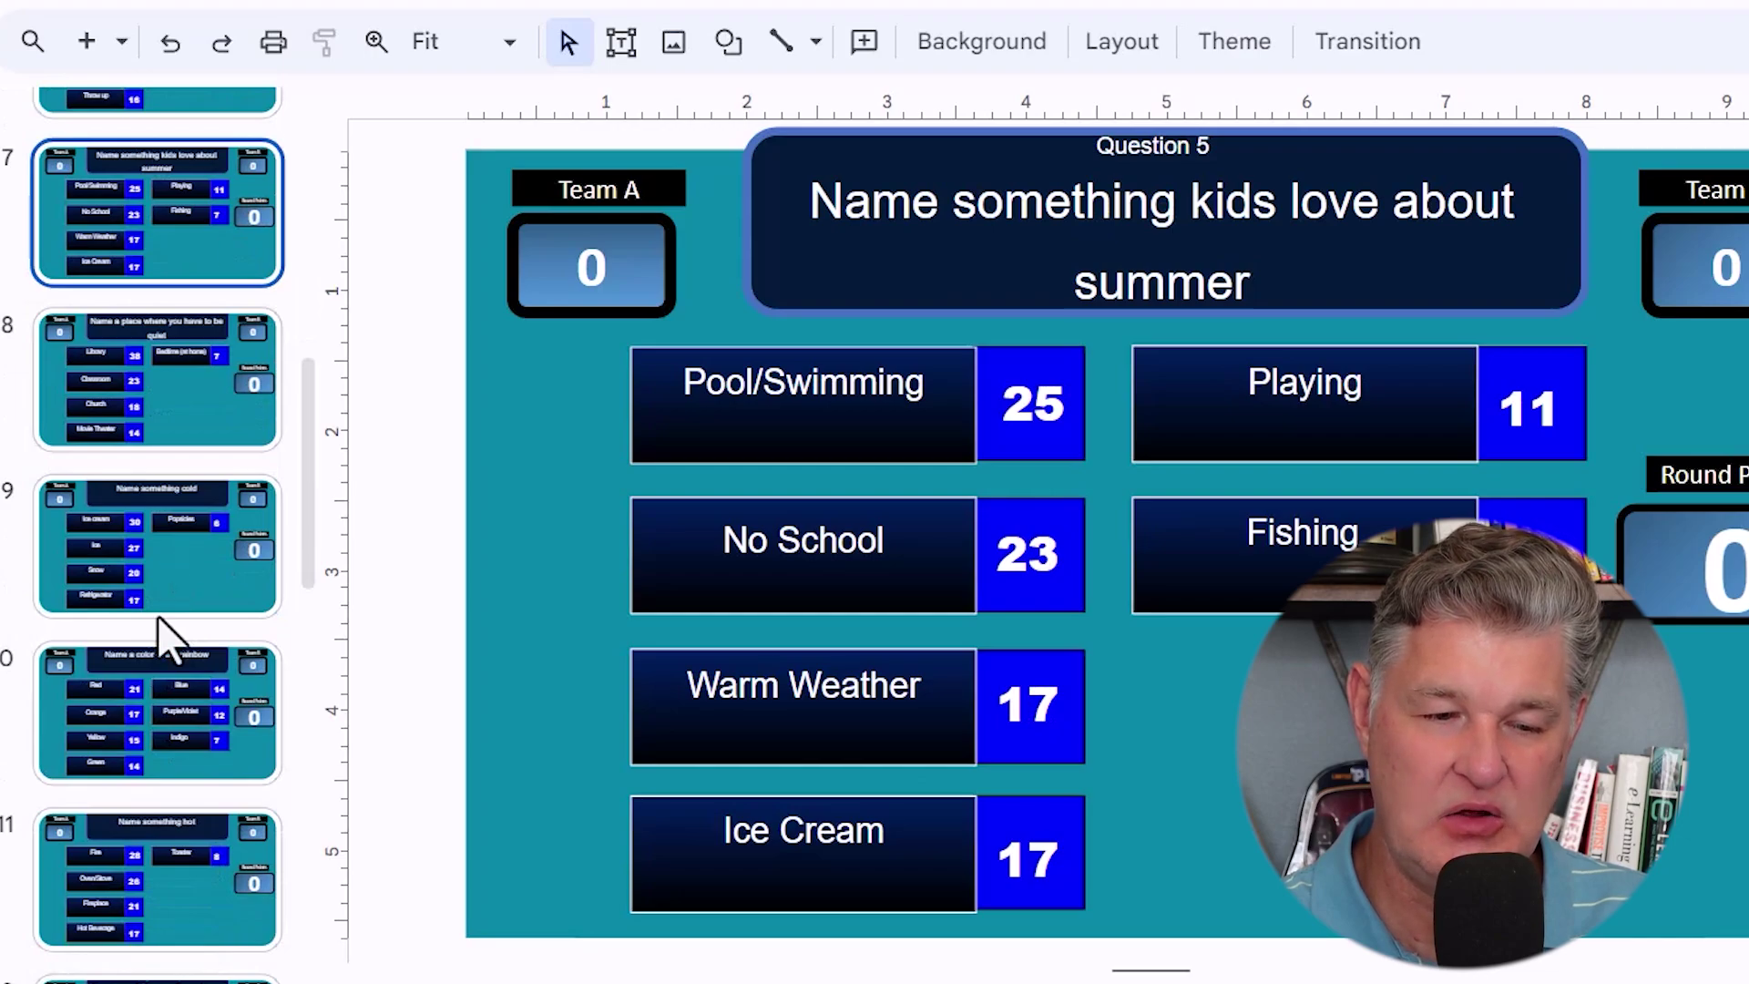
{"action": "left_click", "coordinate": [149, 548]}
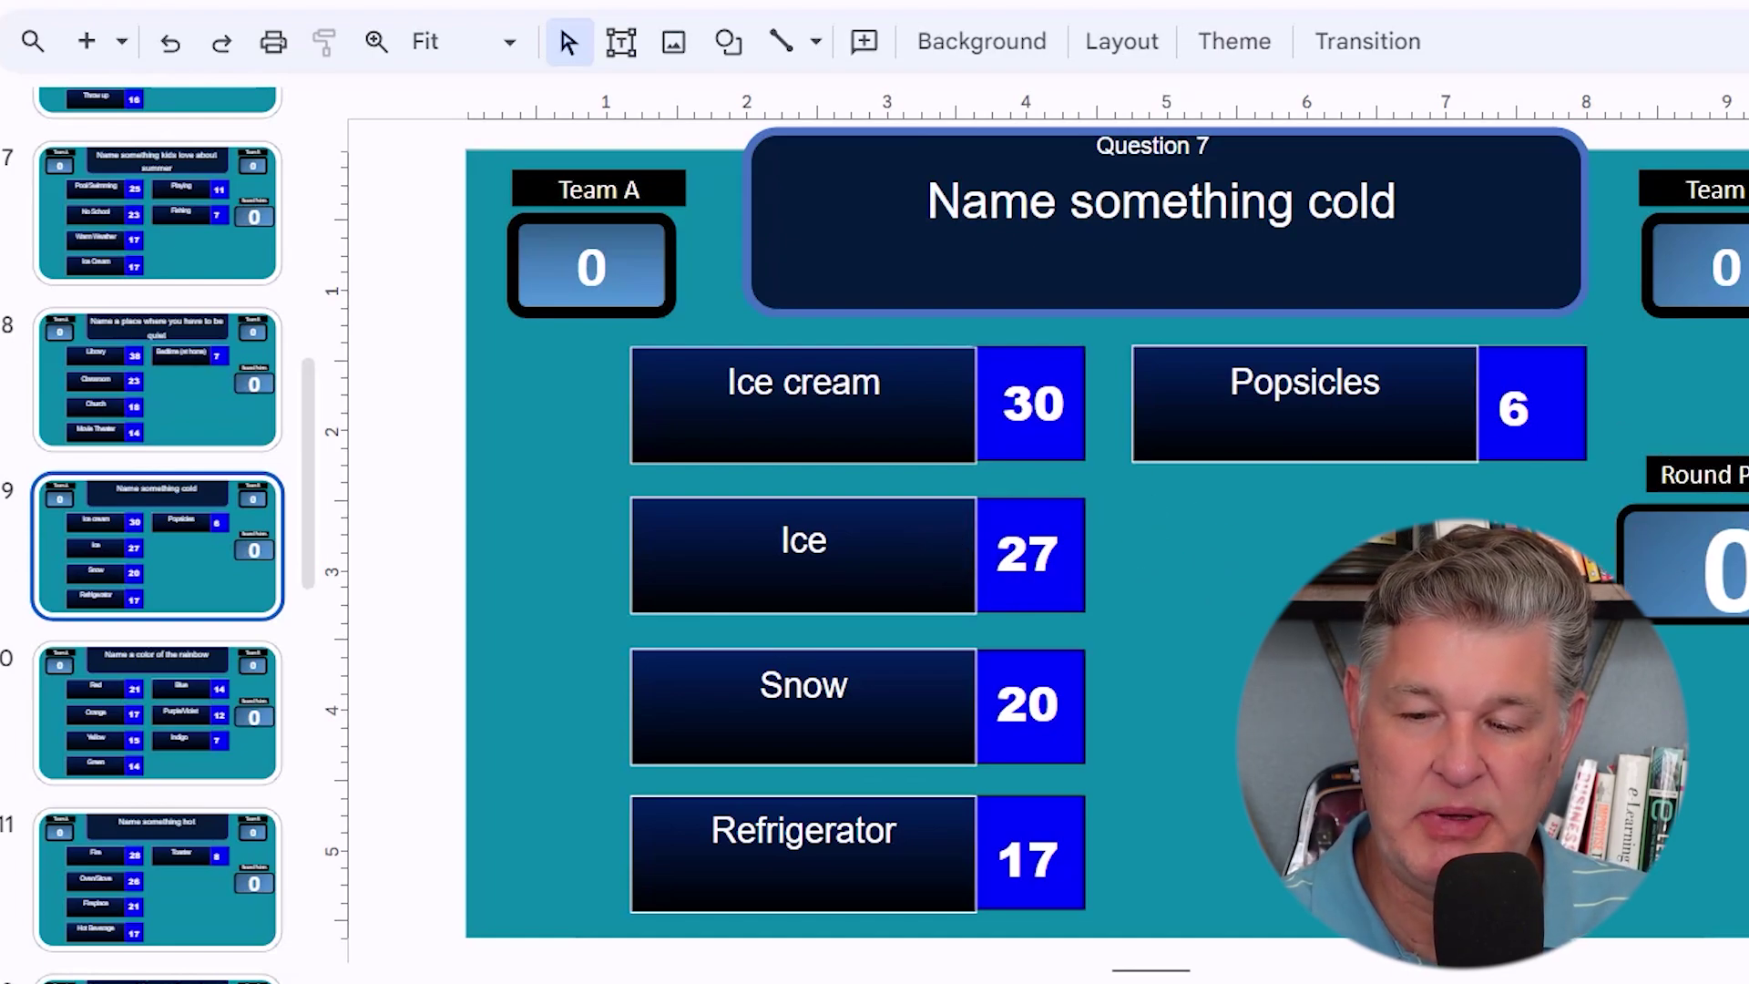
- Use Cover All Answers to hide every question slide's answers behind numbered boxes
{"action": "left_click", "coordinate": [1748, 706]}
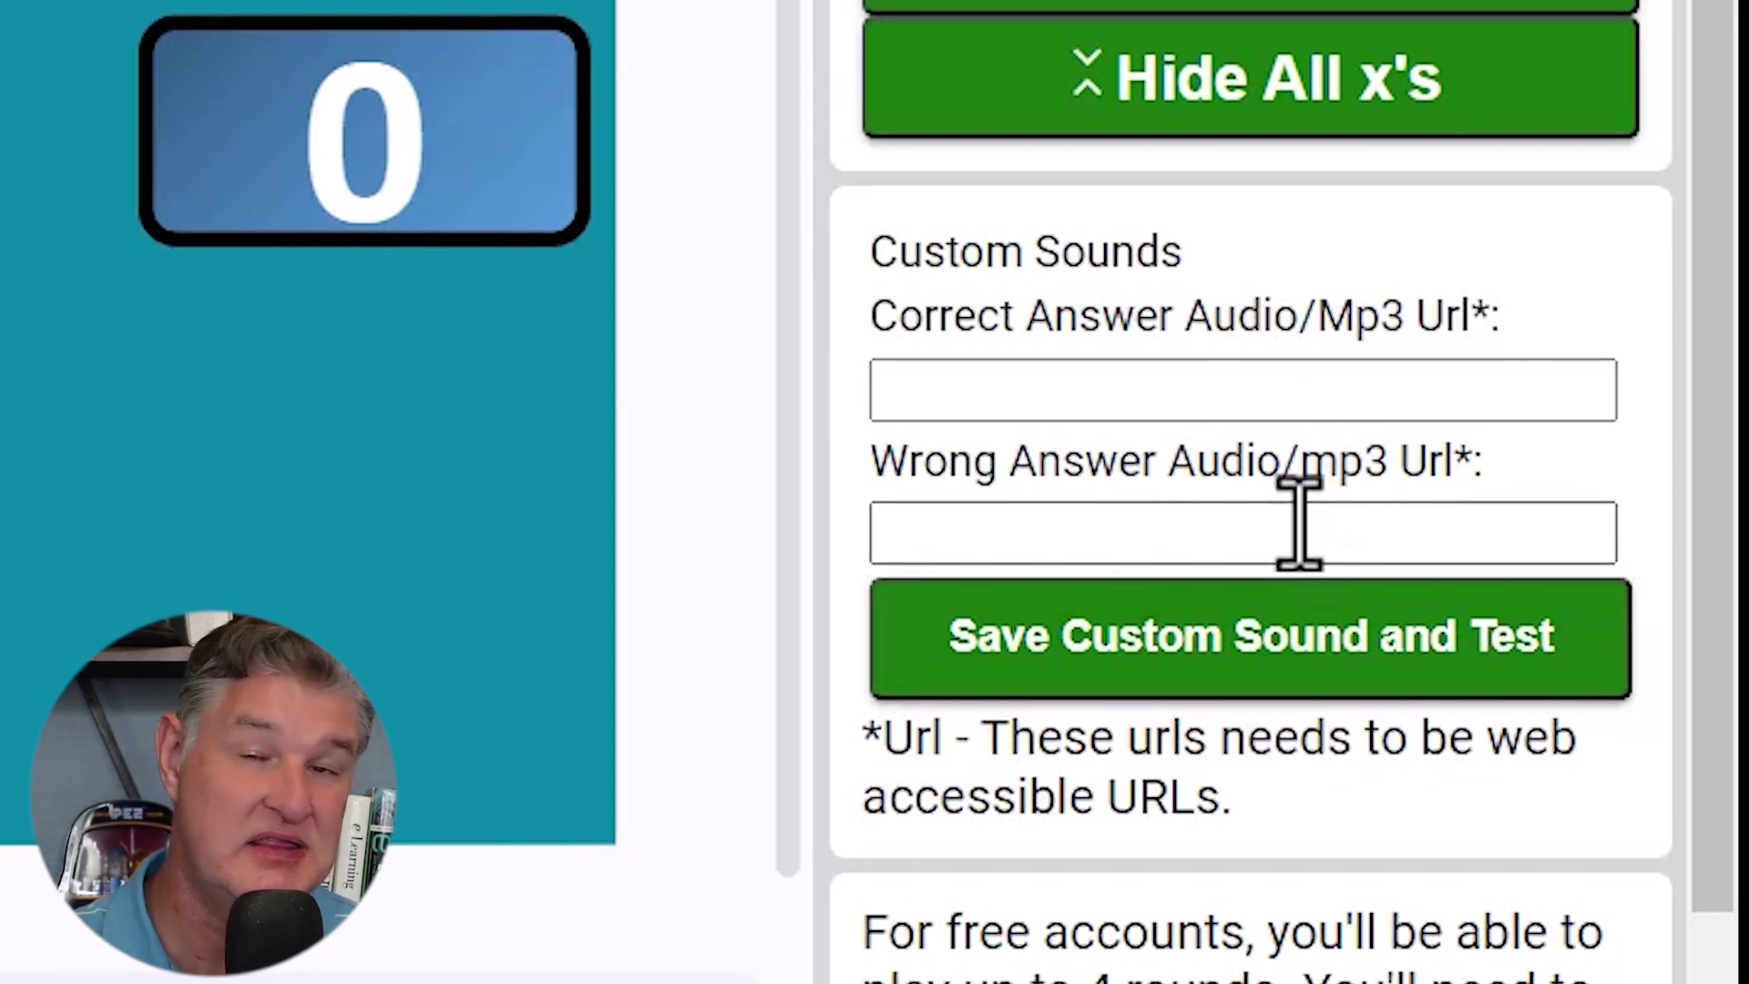
{"action": "scroll", "coordinate": [1133, 337], "scroll_direction": "up", "scroll_amount": 10}
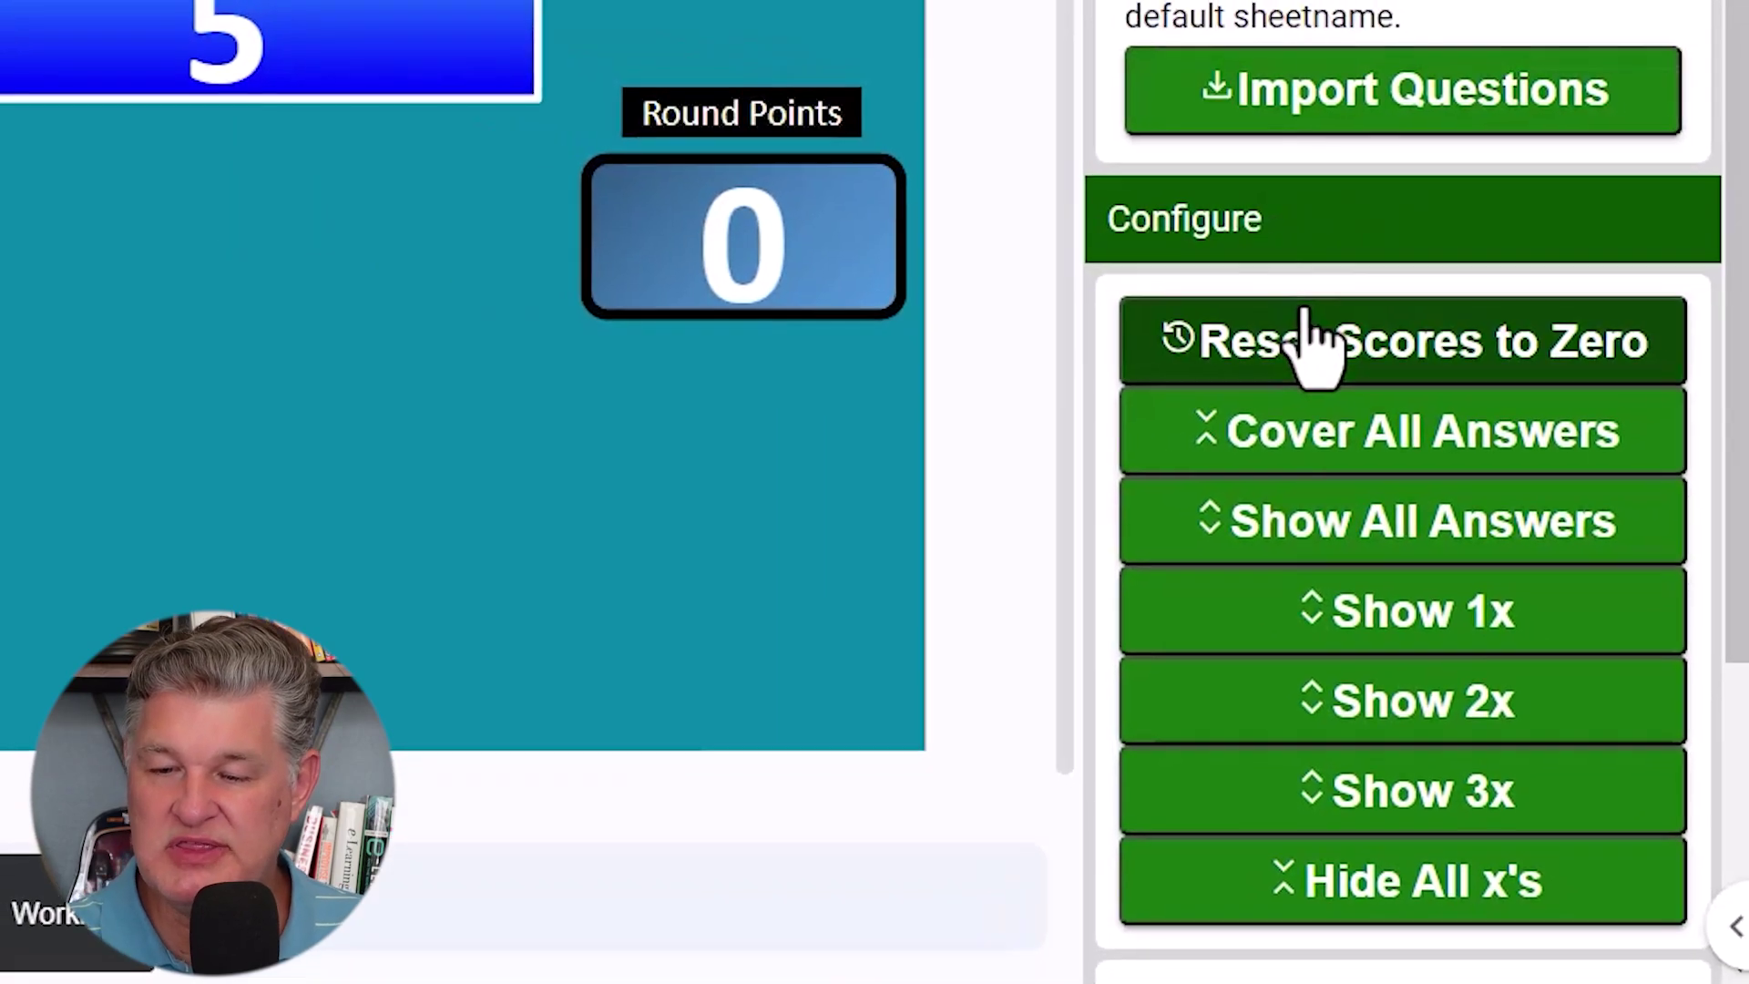
{"action": "scroll", "coordinate": [1397, 519], "scroll_direction": "down", "scroll_amount": 3}
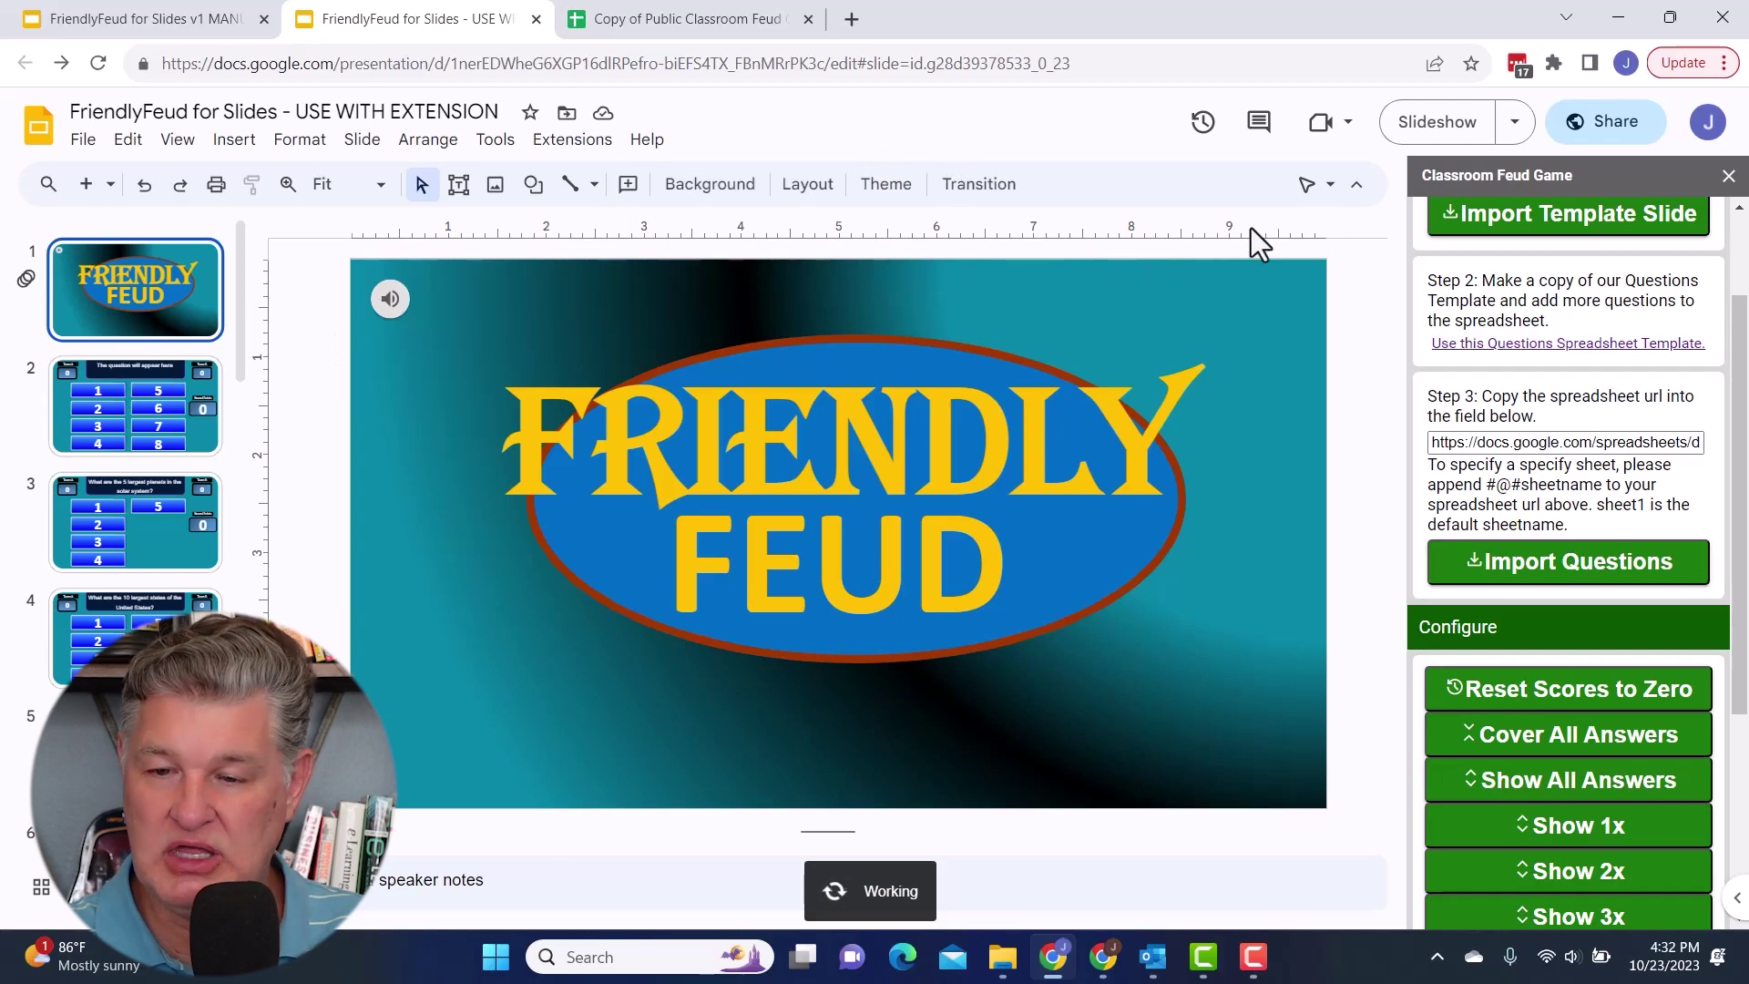
- Show the Classroom Feud Game add-on menu, including Play Classroom Feud
{"action": "left_click", "coordinate": [573, 141]}
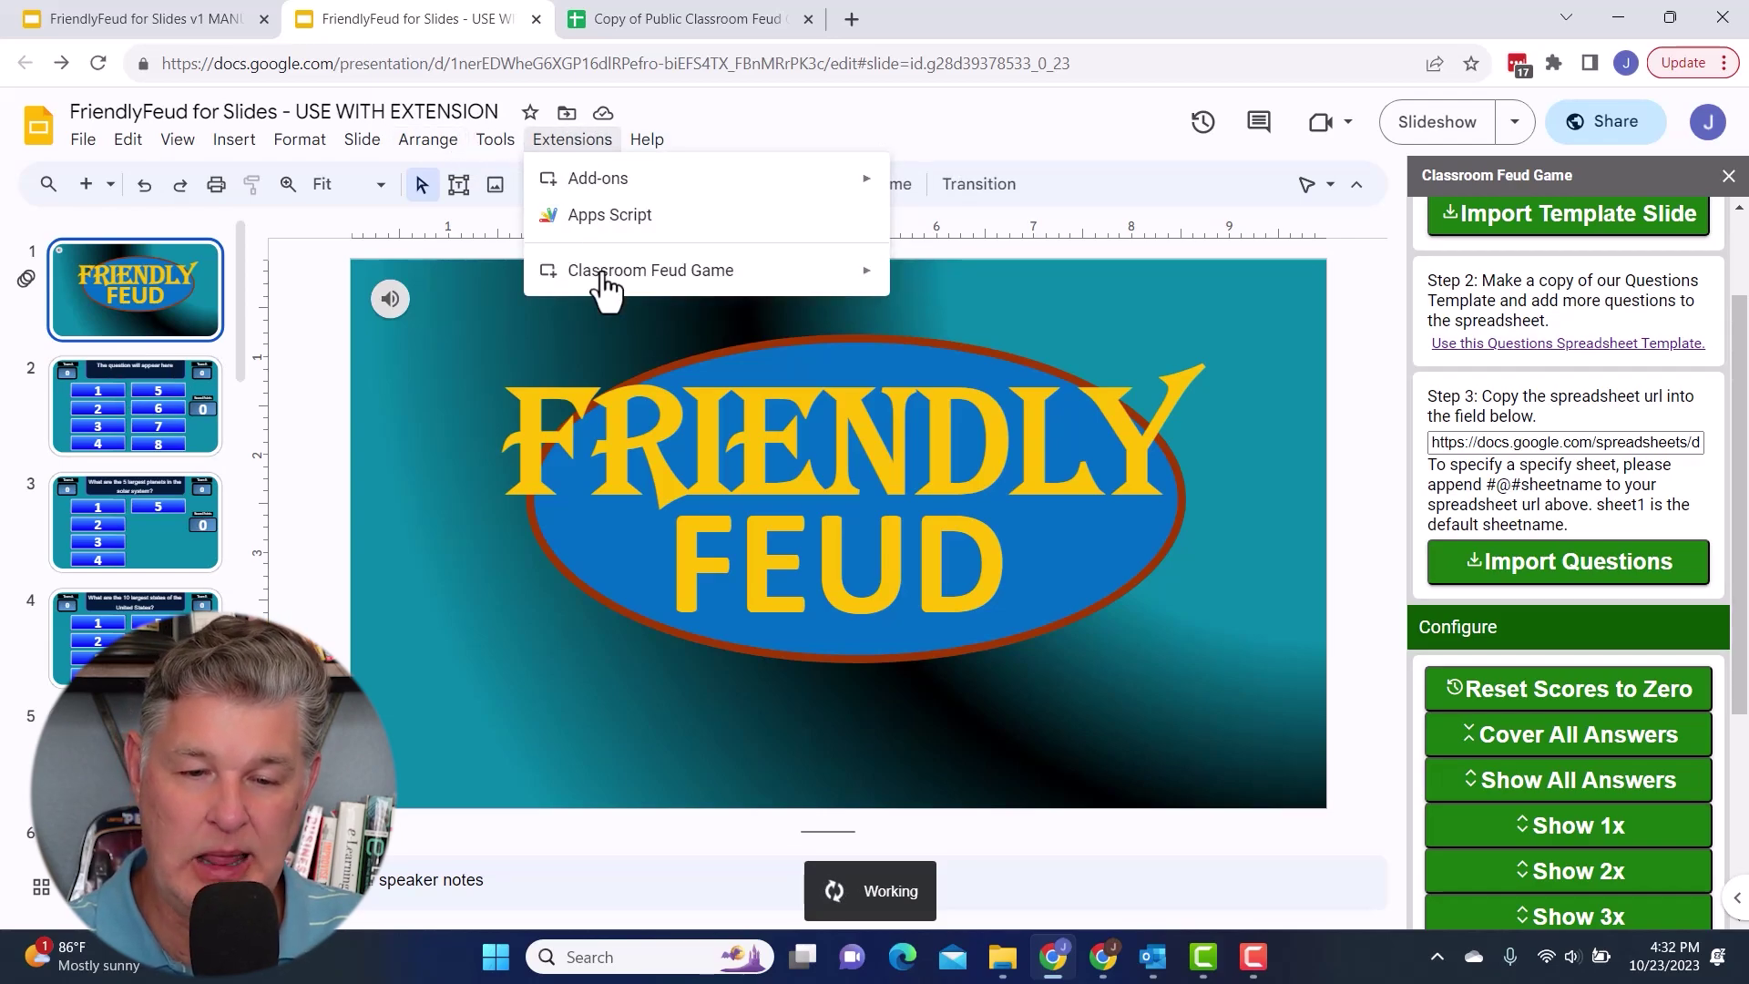
{"action": "mouse_move", "coordinate": [611, 274]}
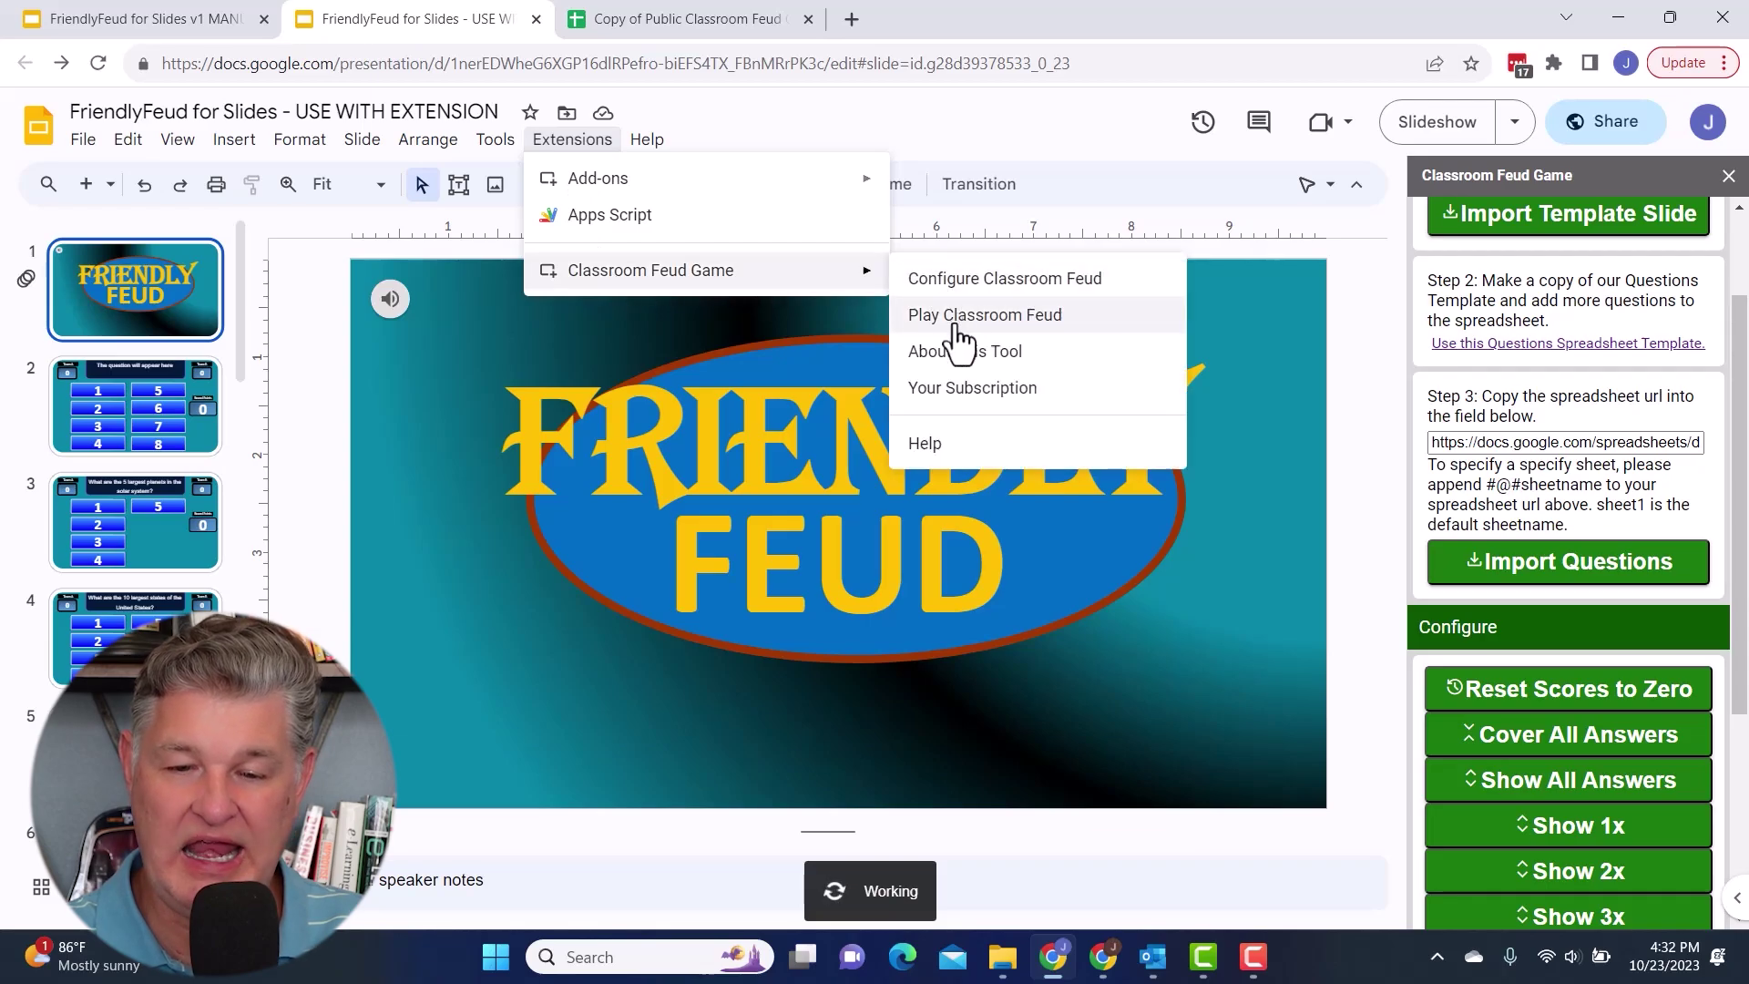